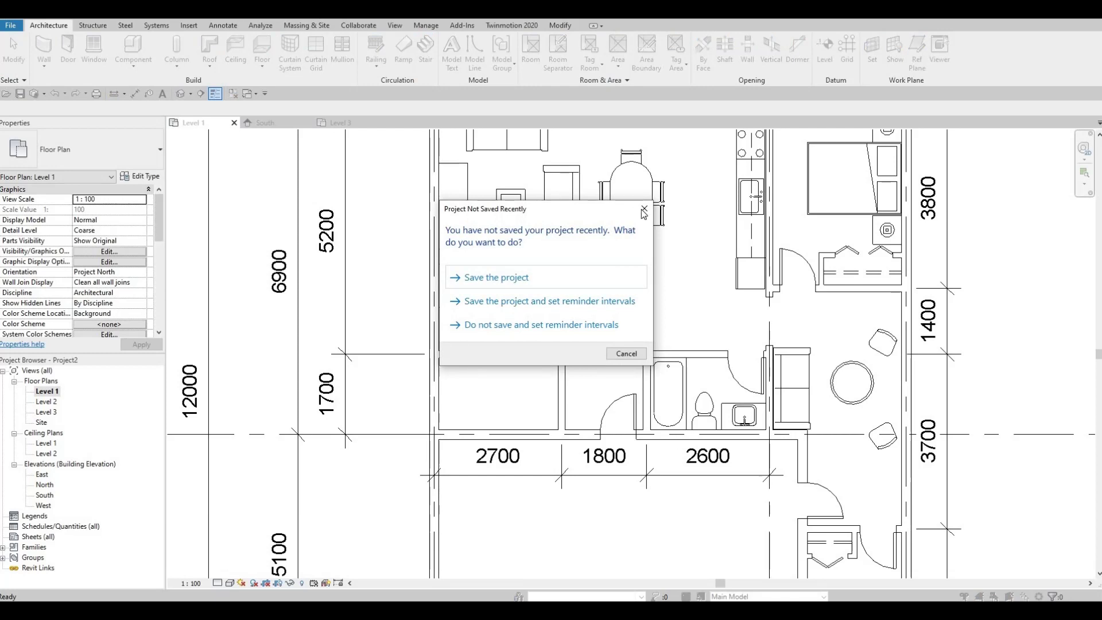
# Step: Save the project in response to the save reminder
pyautogui.click(545, 277)
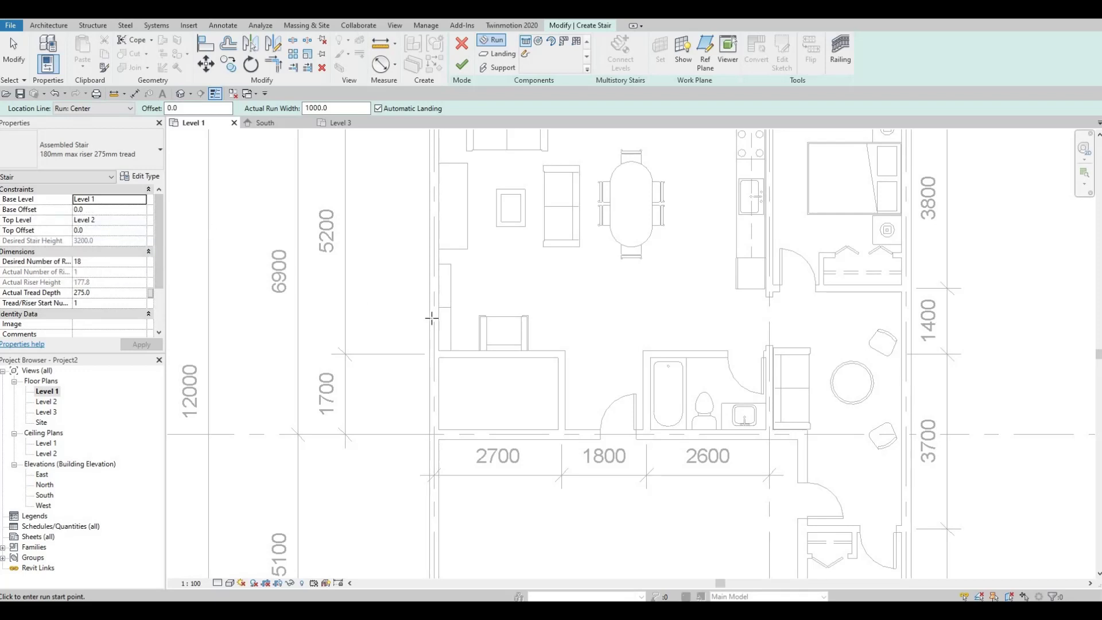
# Step: Lay out a U-shaped stair from Level 1 to Level 2 in the 2700 by 1700 room, using two parallel 1000 mm wide, nine-riser runs
pyautogui.click(554, 409)
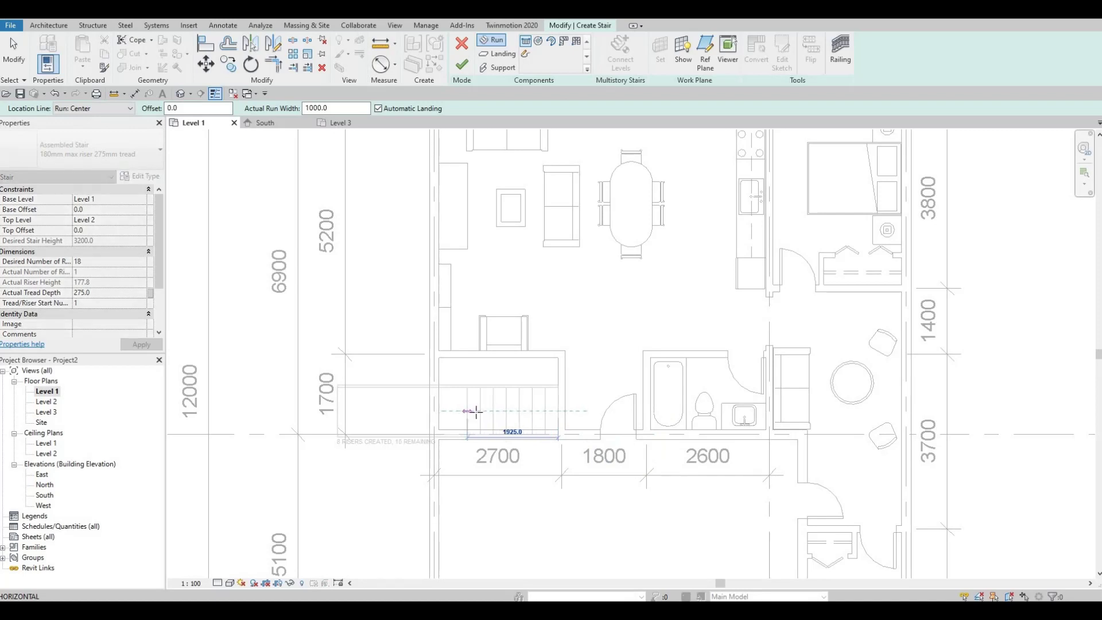
pyautogui.press('Escape')
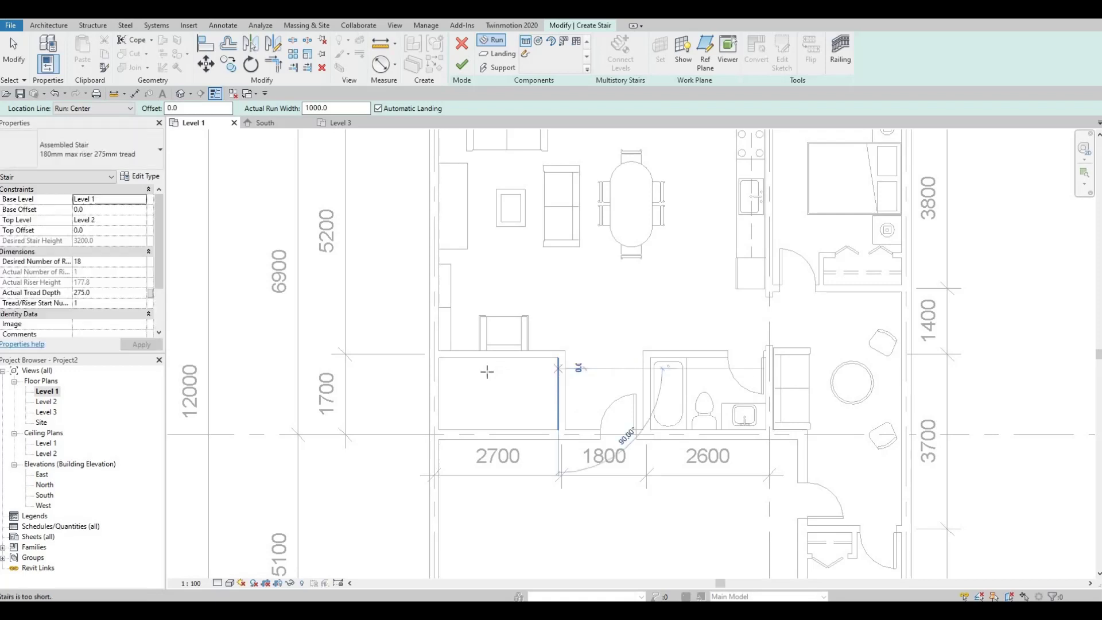
pyautogui.click(557, 368)
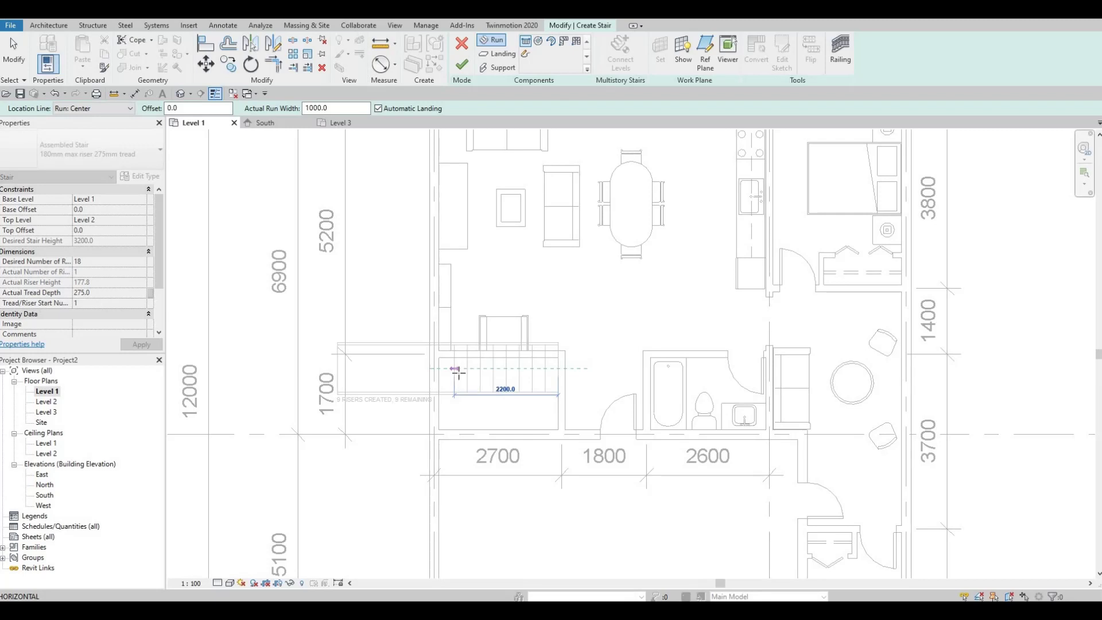
pyautogui.click(458, 372)
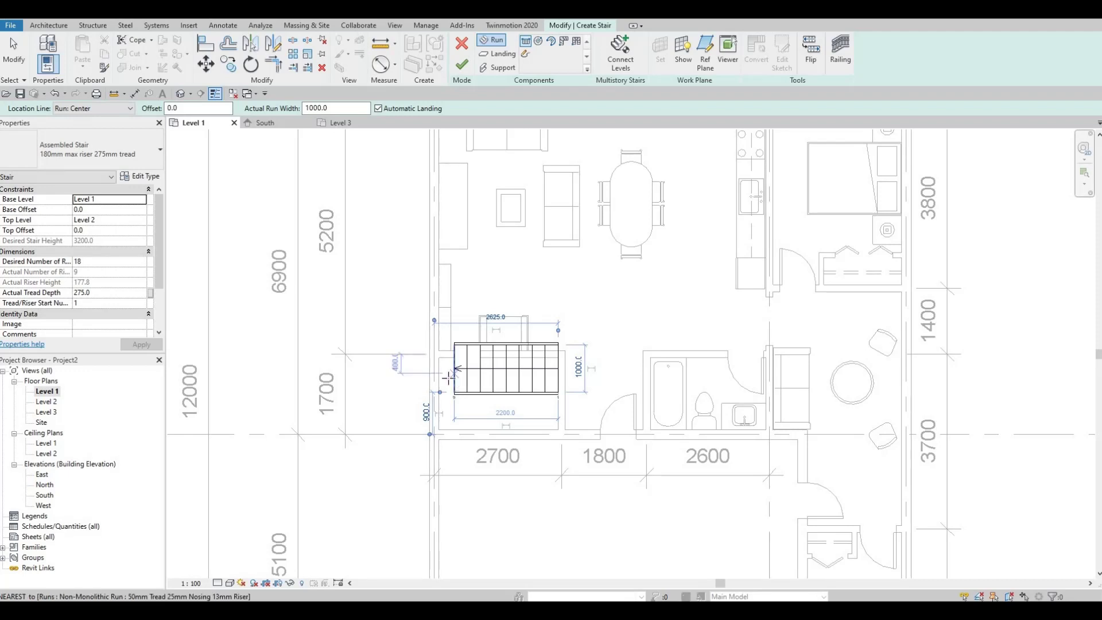
pyautogui.click(457, 418)
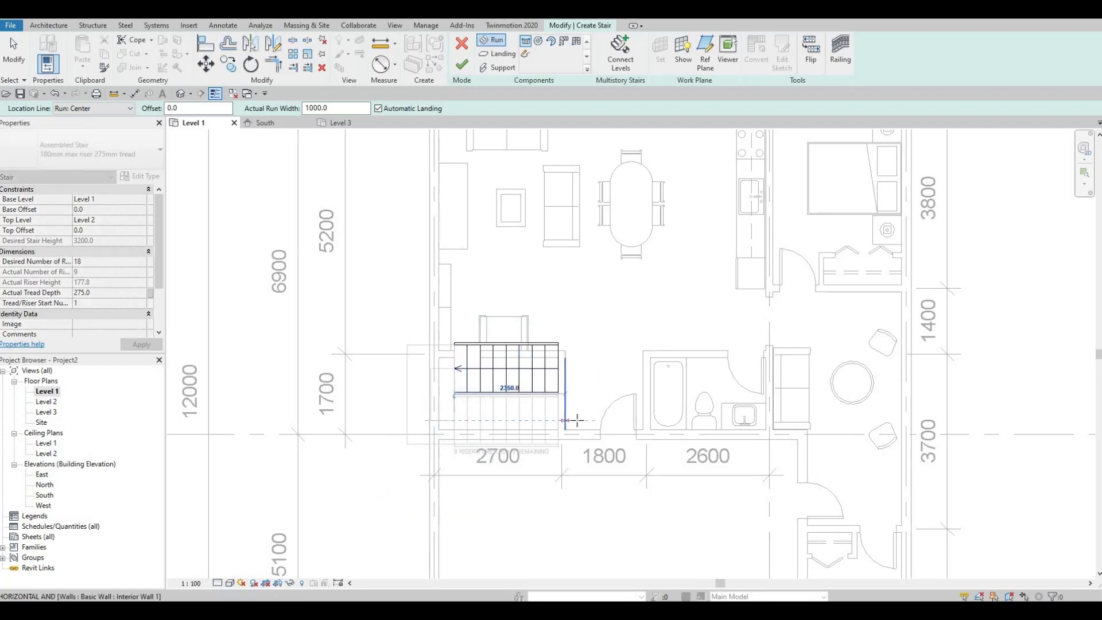
pyautogui.click(578, 421)
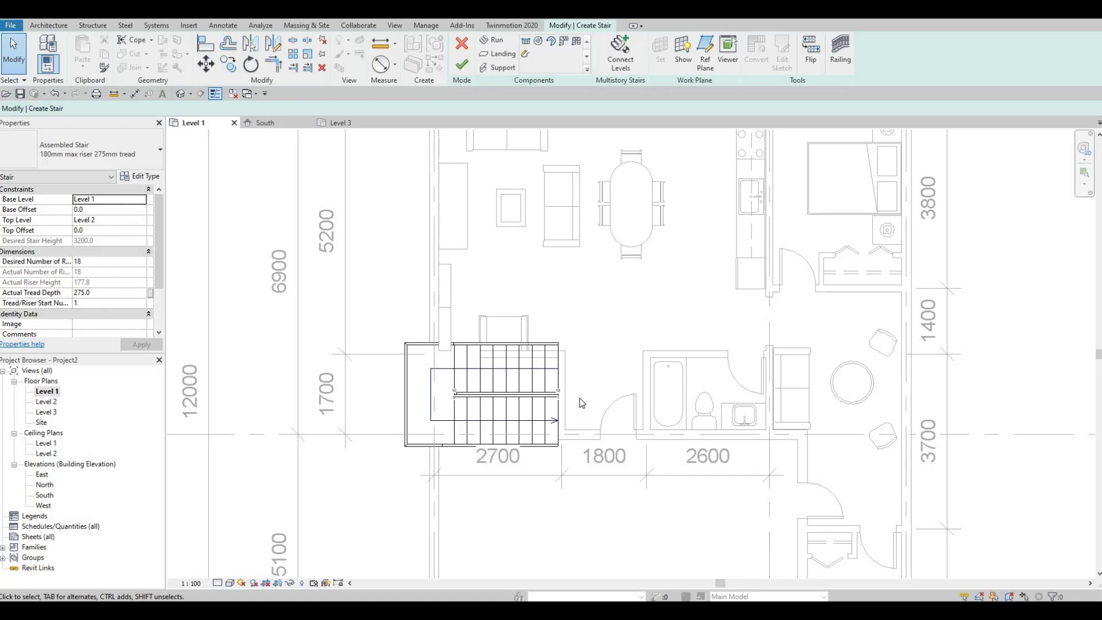
# Step: Pull in the outer edges of both stair runs, narrowing the first run to 725 mm and the second to 537.5 mm
pyautogui.click(533, 357)
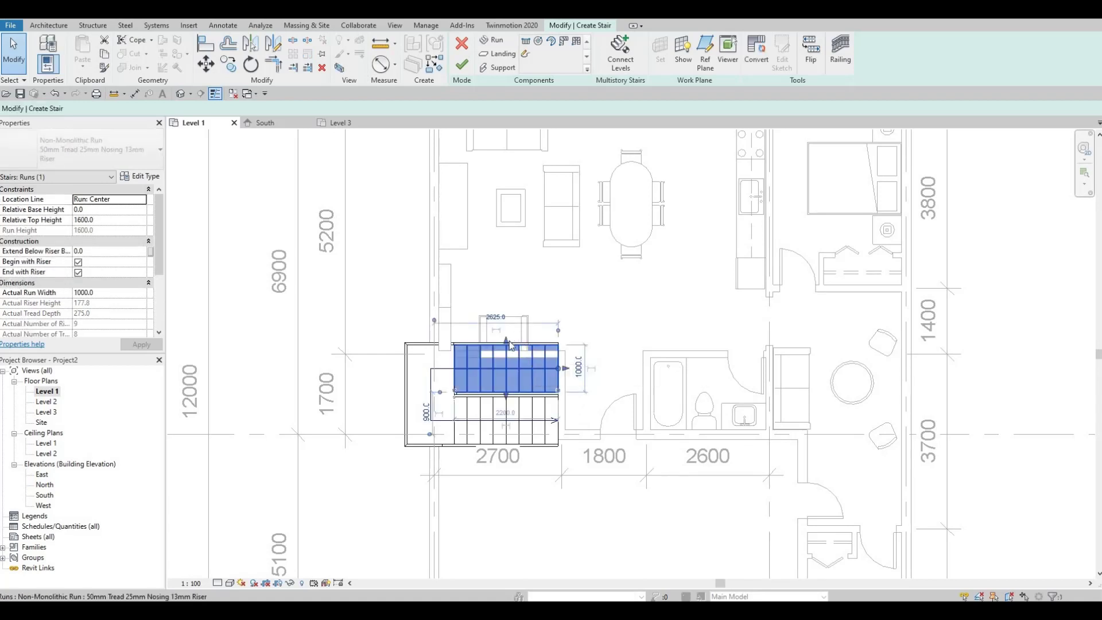
pyautogui.moveTo(505, 342); pyautogui.dragTo(510, 363)
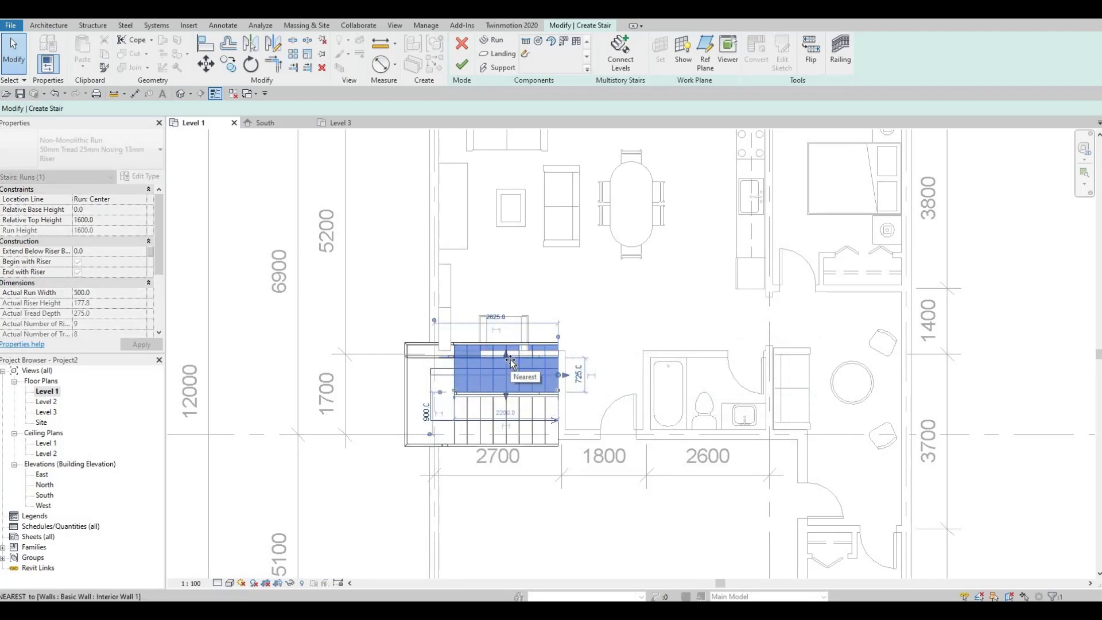
pyautogui.click(505, 455)
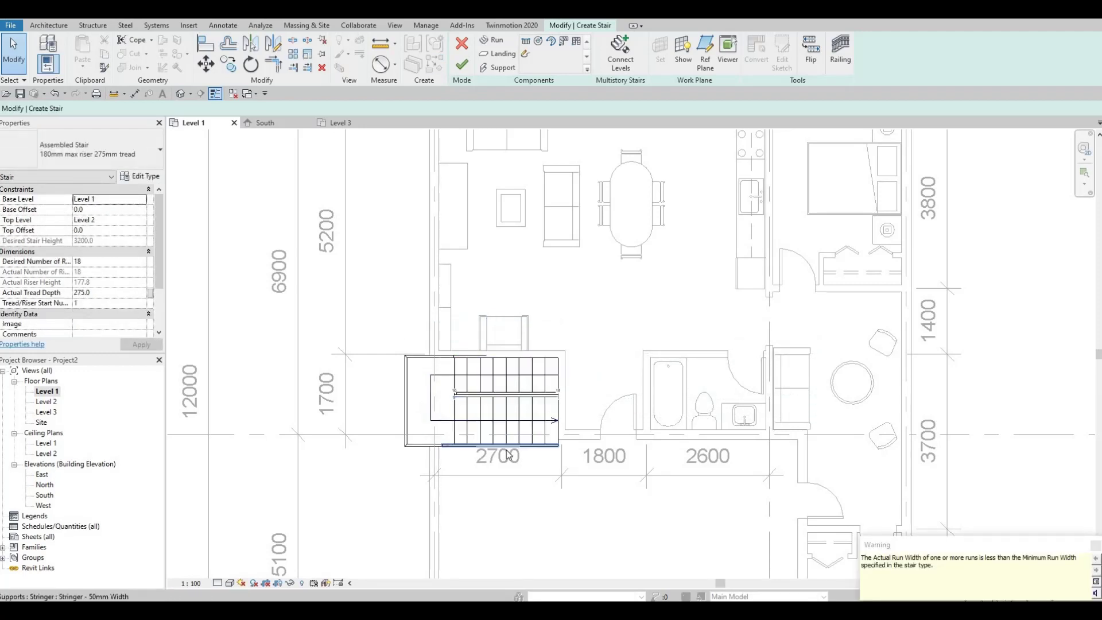
pyautogui.click(508, 443)
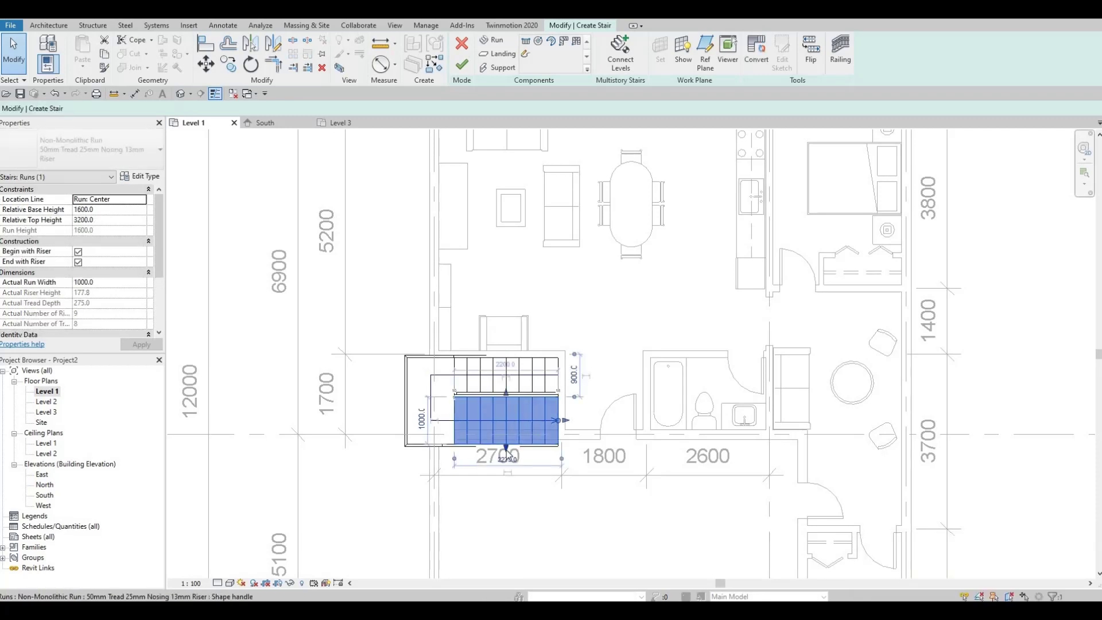
pyautogui.moveTo(509, 436); pyautogui.dragTo(511, 422)
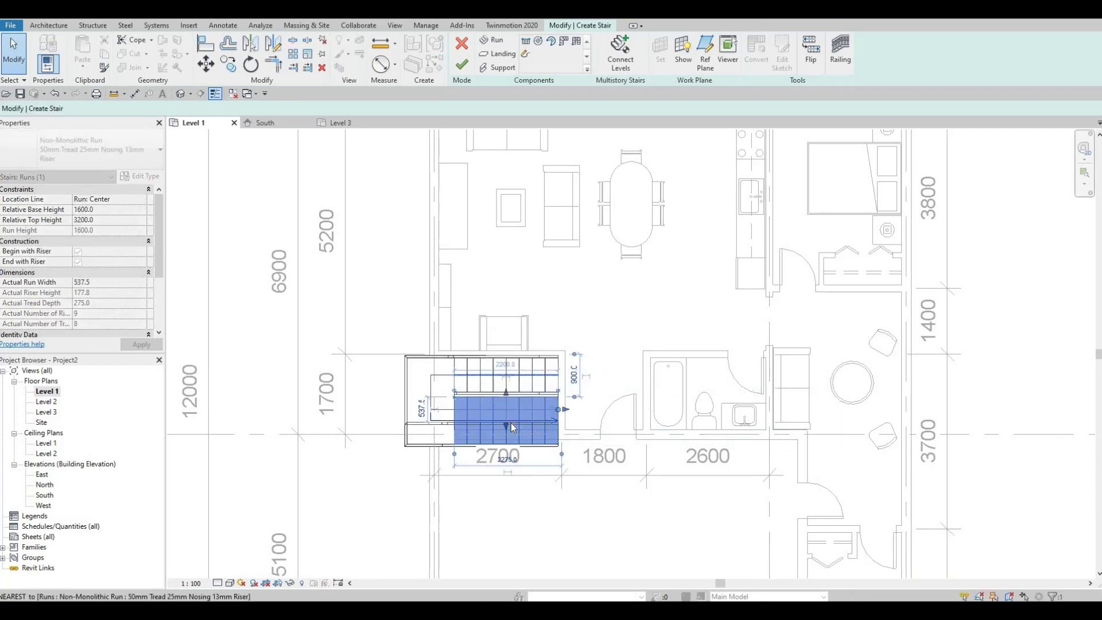
pyautogui.press('Escape')
pyautogui.scroll(2, 517, 398)
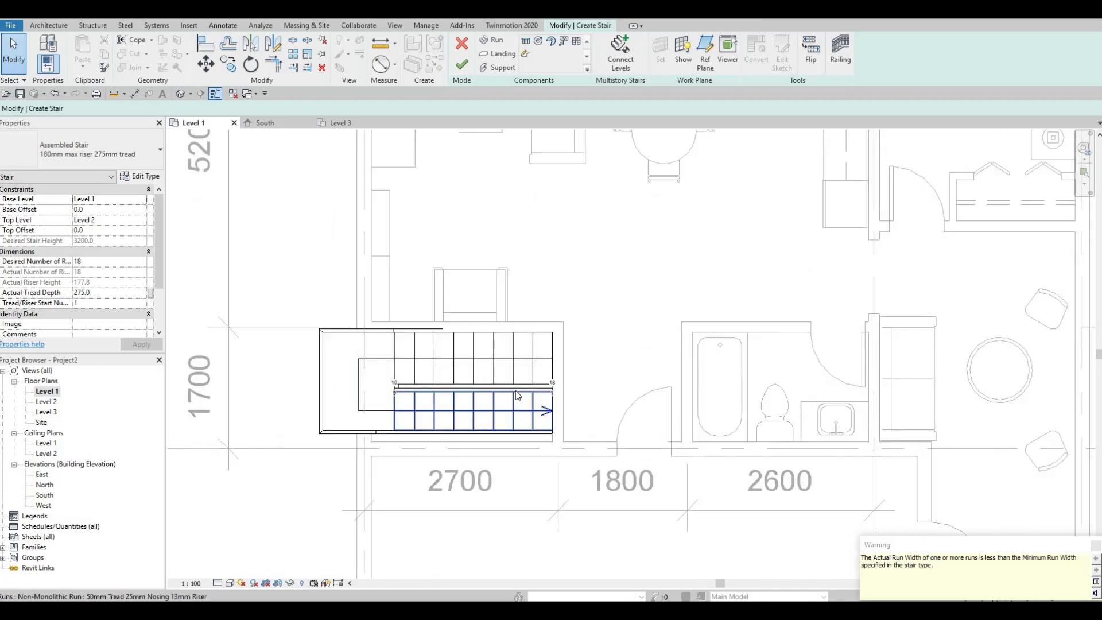
# Step: Adjust the inner edges of the two runs, making the first run 675 mm wide and the second 637.5 mm wide
pyautogui.click(517, 394)
pyautogui.scroll(2, 471, 391)
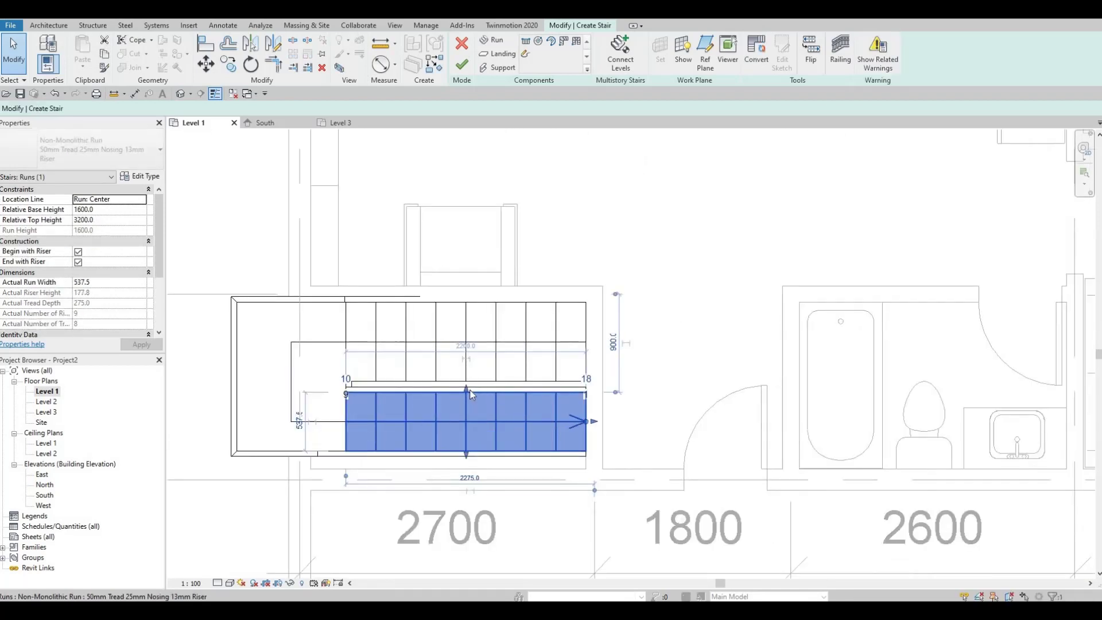
pyautogui.press('Escape')
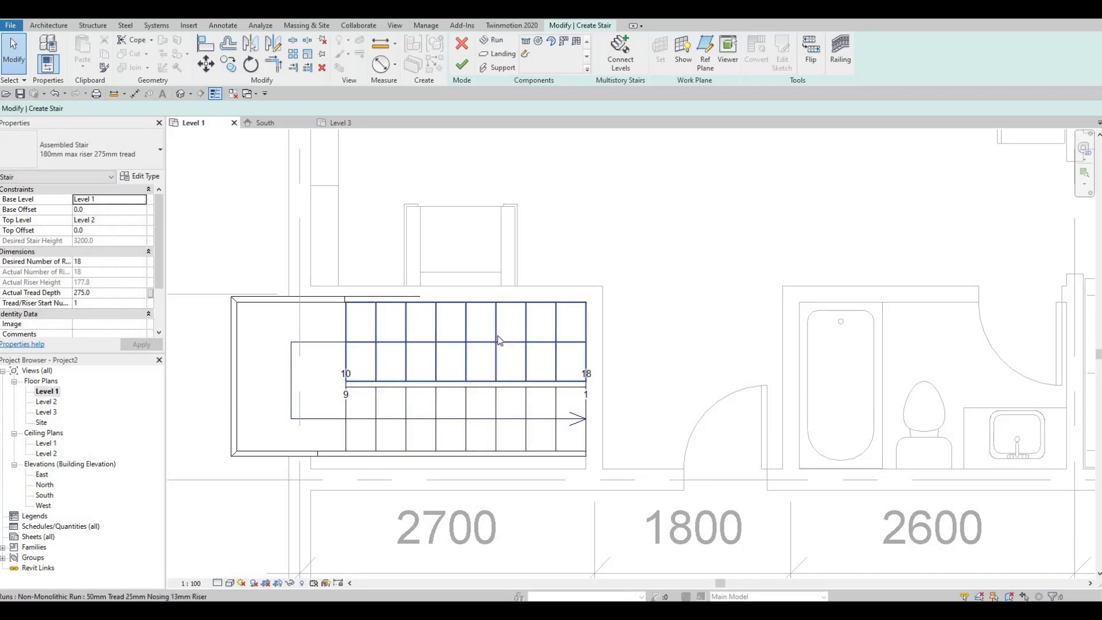
pyautogui.click(475, 377)
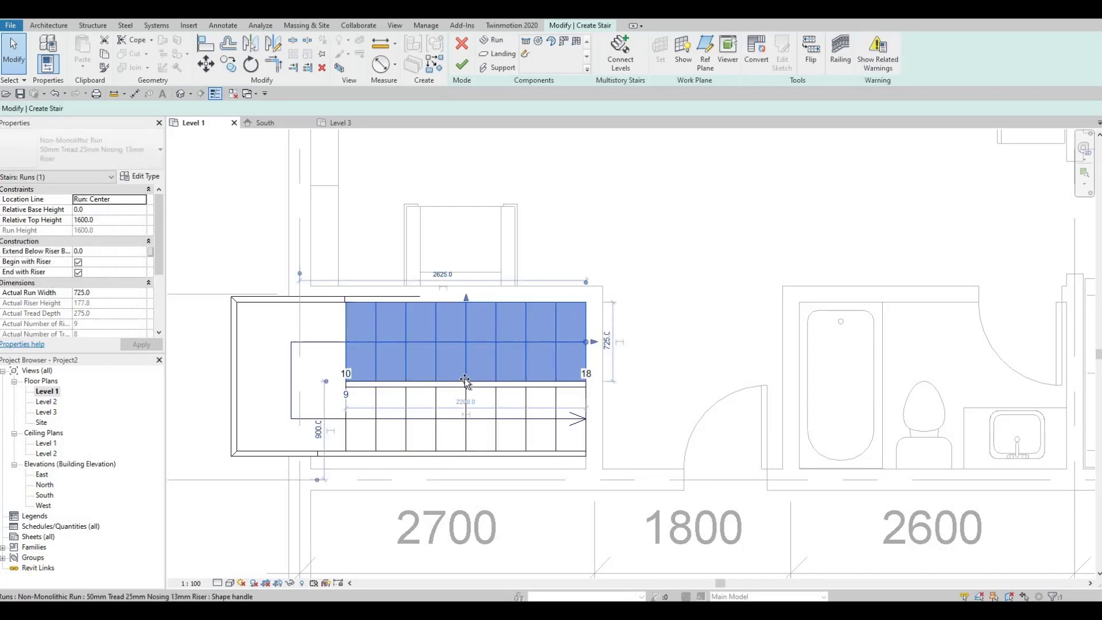
pyautogui.moveTo(466, 381); pyautogui.dragTo(467, 373)
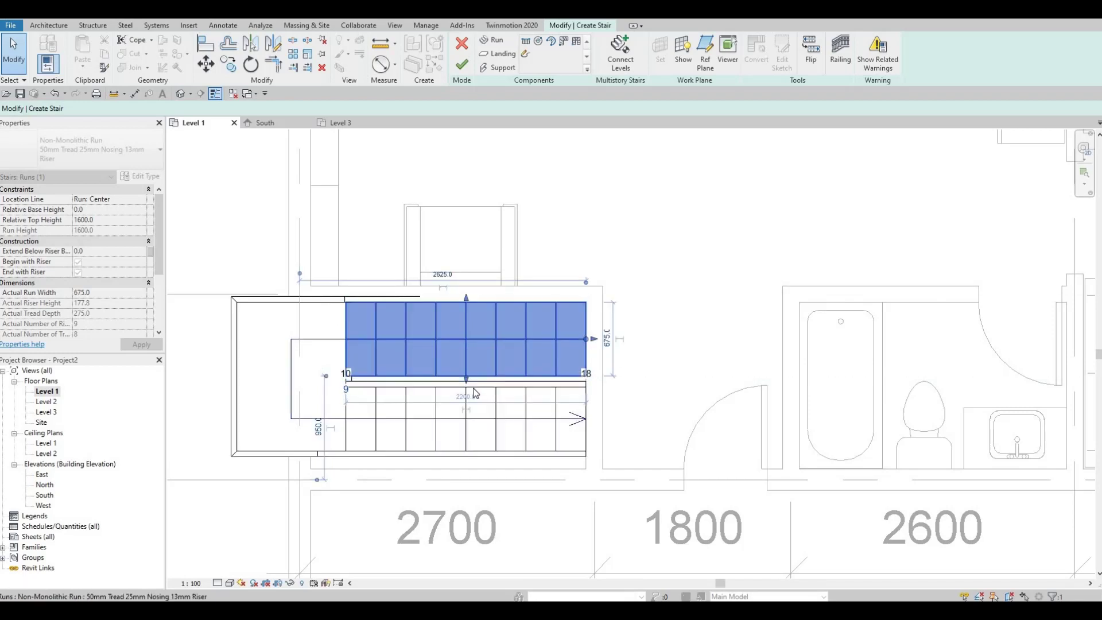
pyautogui.press('Escape')
pyautogui.click(469, 384)
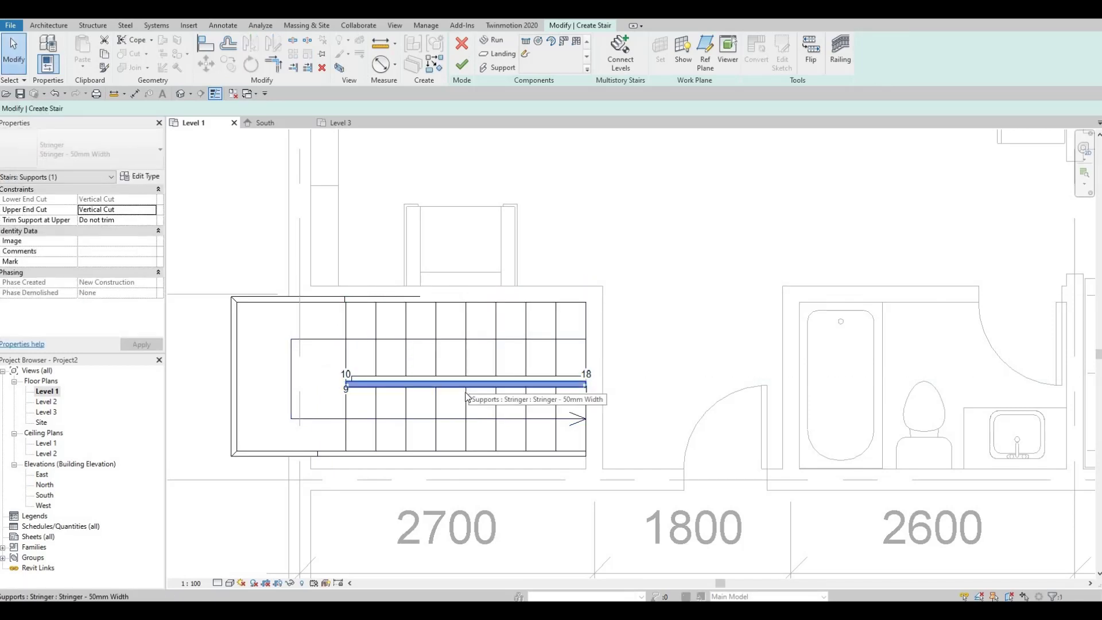
pyautogui.press('Escape')
pyautogui.click(466, 388)
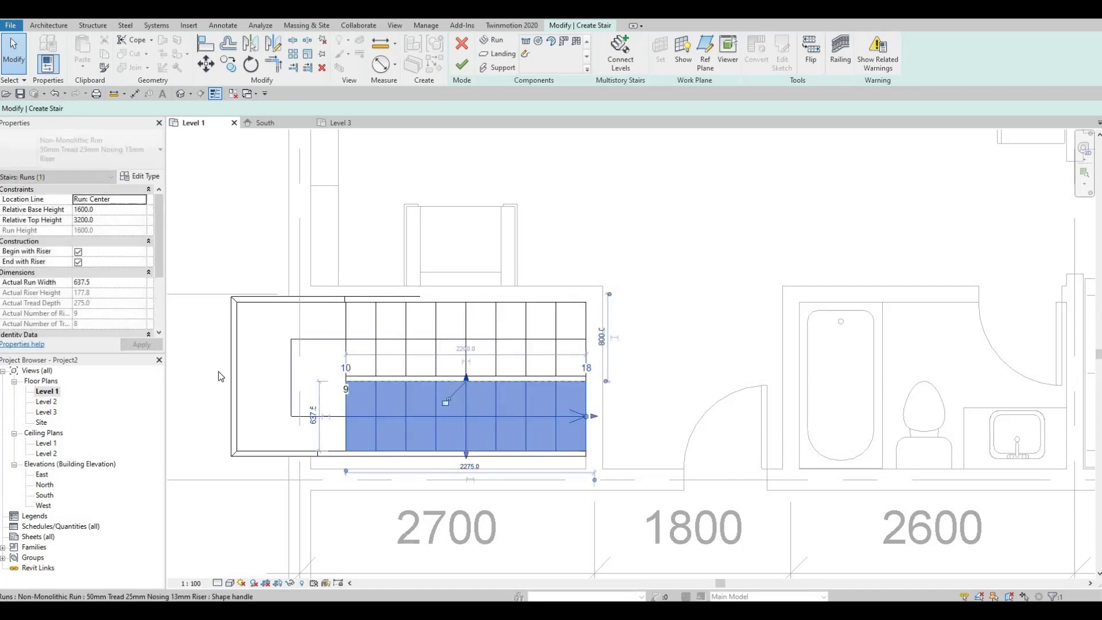
pyautogui.press('Escape')
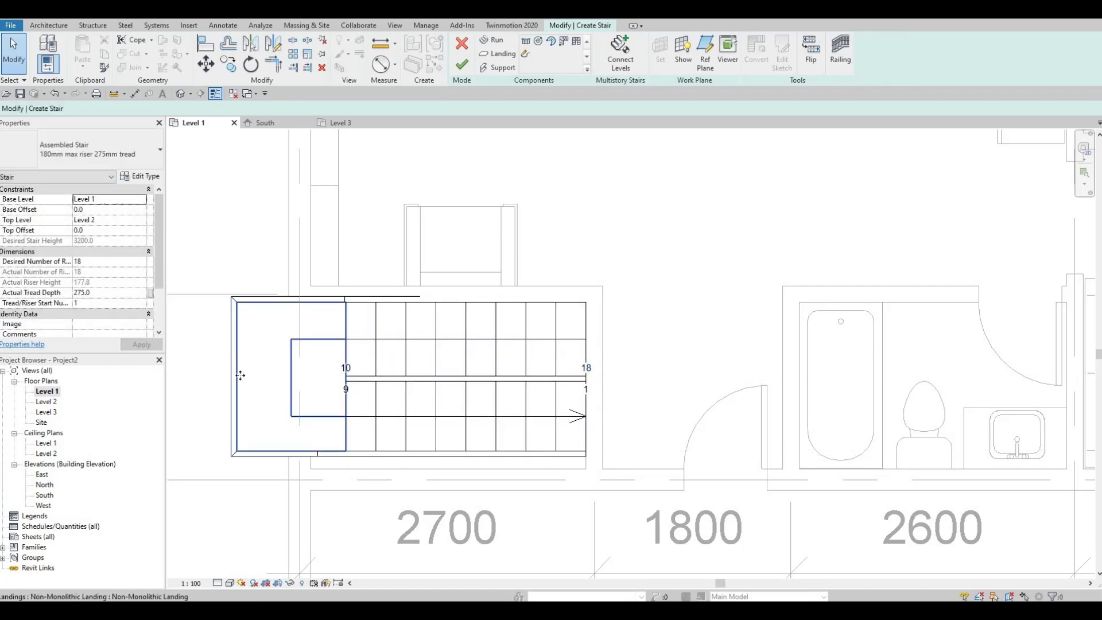
# Step: Pull the landing's outer edge in to the exterior wall's inner face and finish the stair
pyautogui.click(240, 376)
pyautogui.moveTo(244, 376); pyautogui.dragTo(309, 372)
pyautogui.click(373, 388)
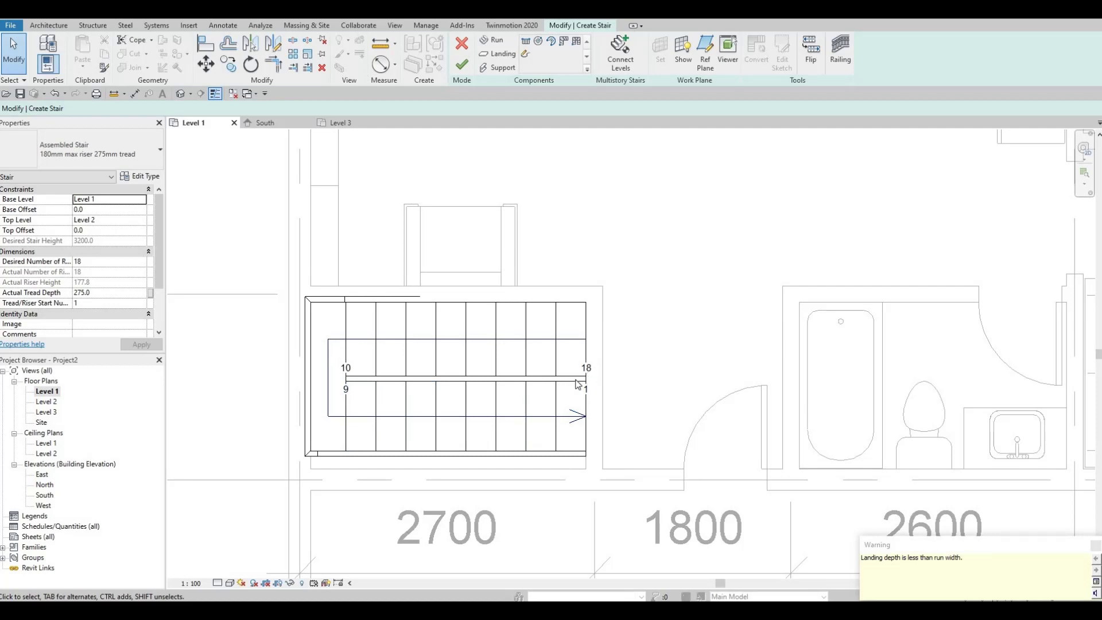
pyautogui.click(463, 64)
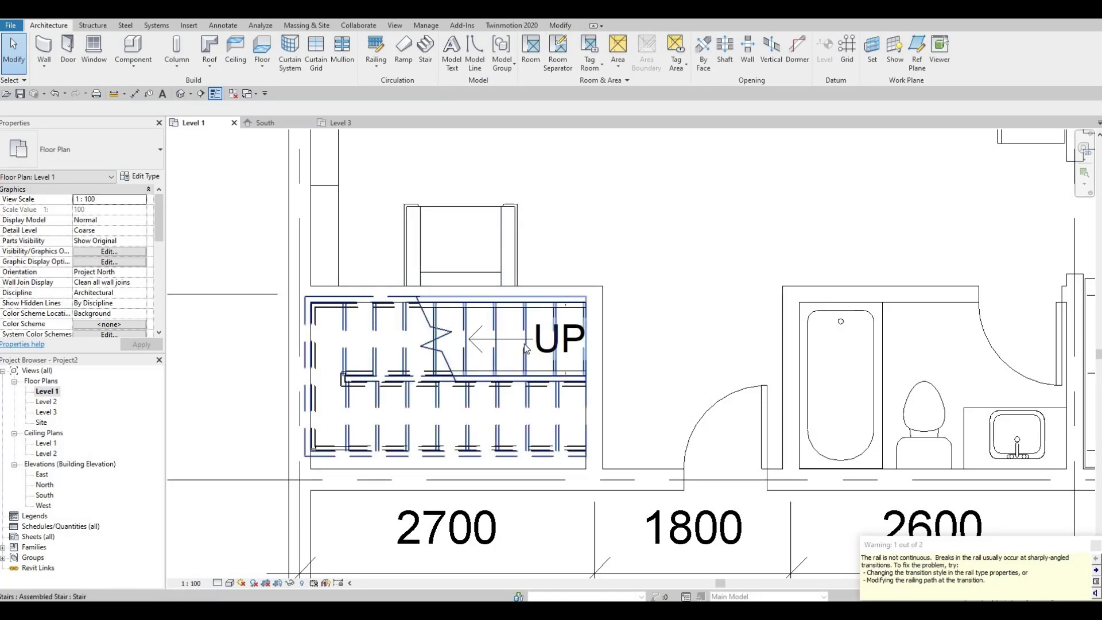
# Step: Nudge the finished stair toward the hallway until its landing clears the exterior wall
pyautogui.click(518, 343)
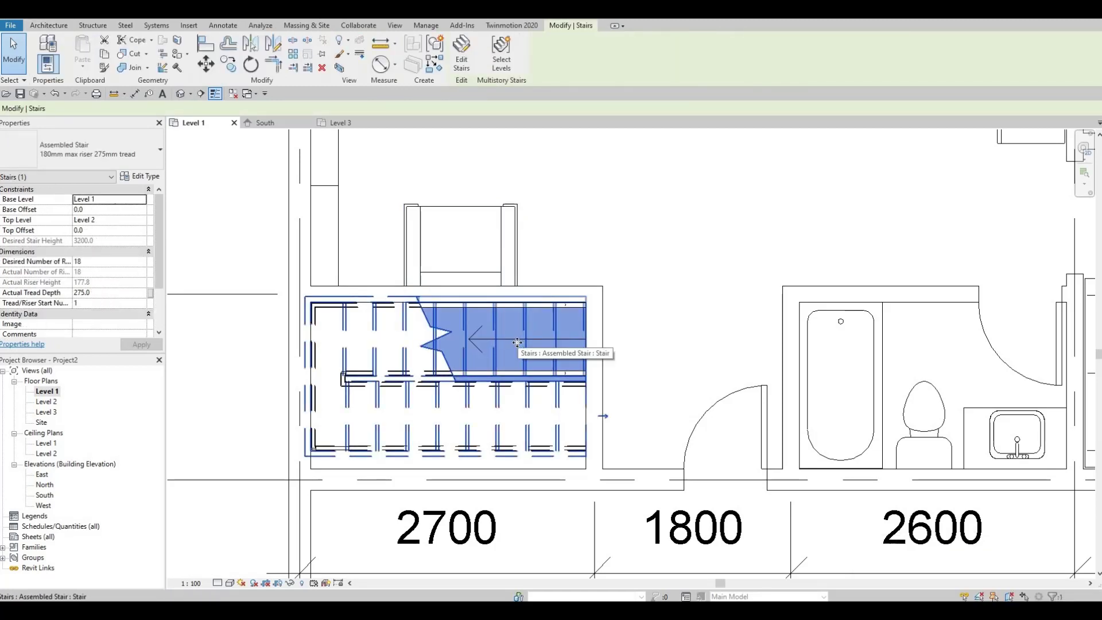
pyautogui.press('Right')
pyautogui.press('Right')
pyautogui.press('Right')
pyautogui.press('Right')
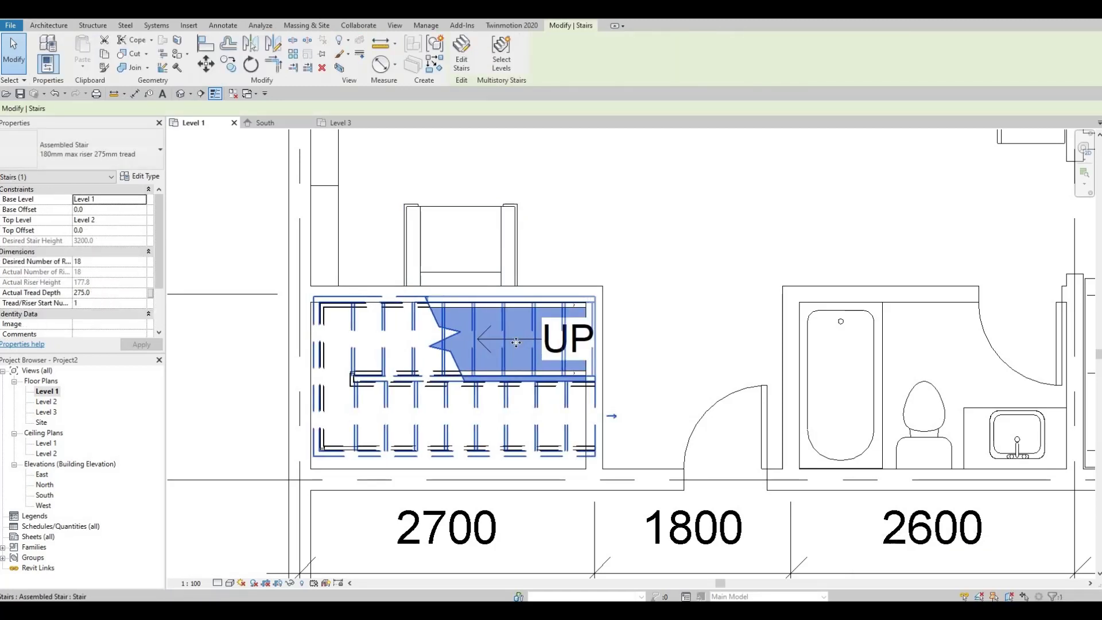
pyautogui.press('Right')
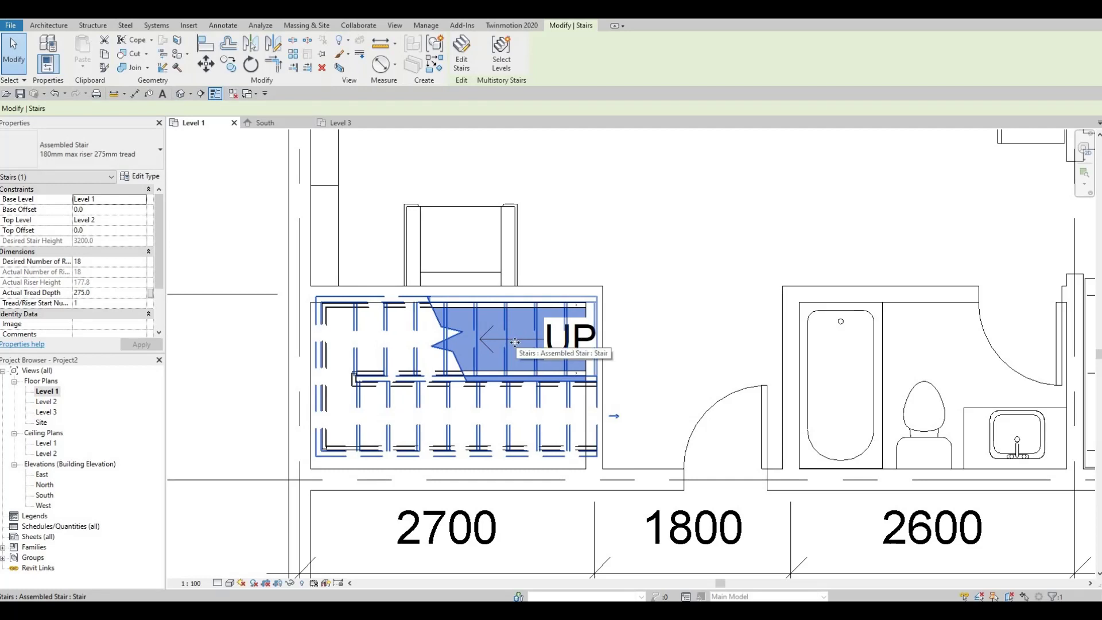
pyautogui.press('Right')
pyautogui.press('Right')
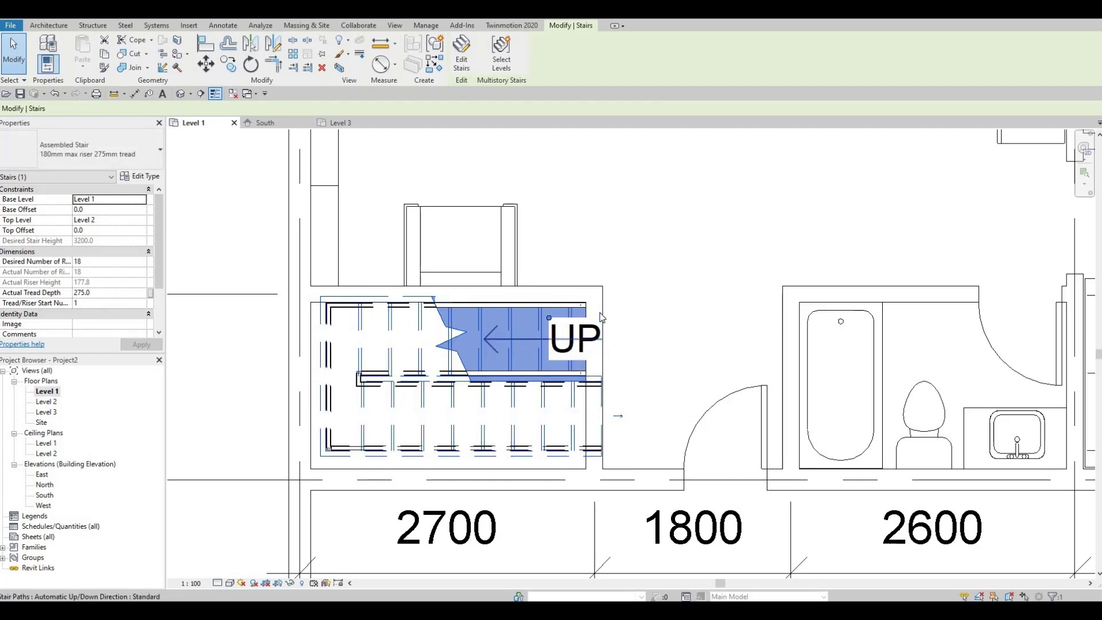
pyautogui.press('Escape')
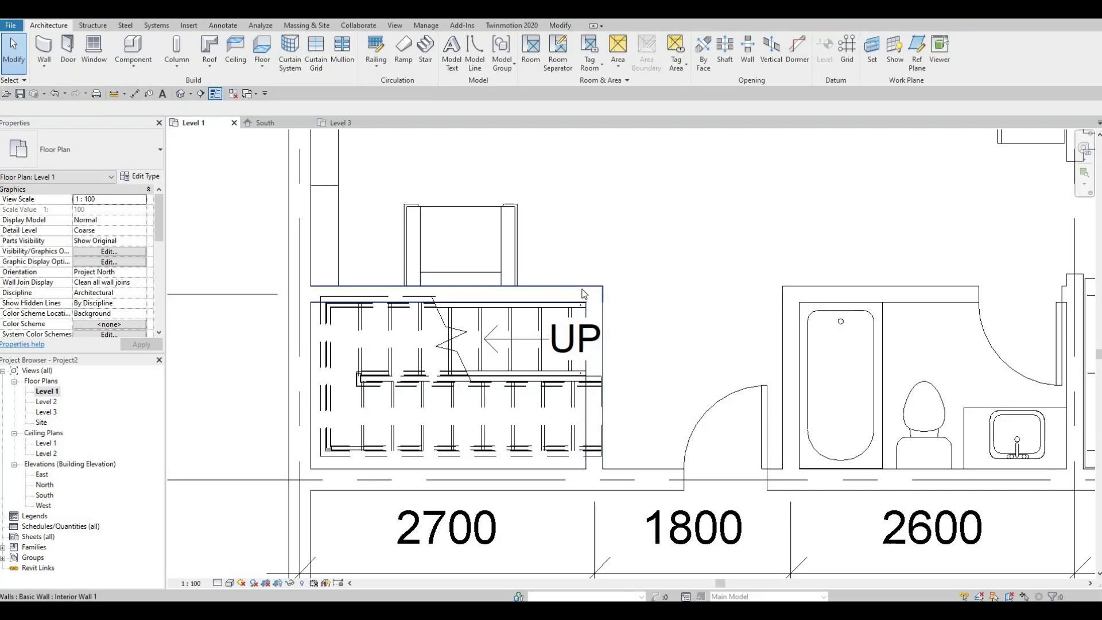
# Step: Nudge the partition wall at the stair's open end toward the bathroom, making the stair bay 2860 mm and the hallway bay 1640 mm
pyautogui.click(598, 289)
pyautogui.press('Escape')
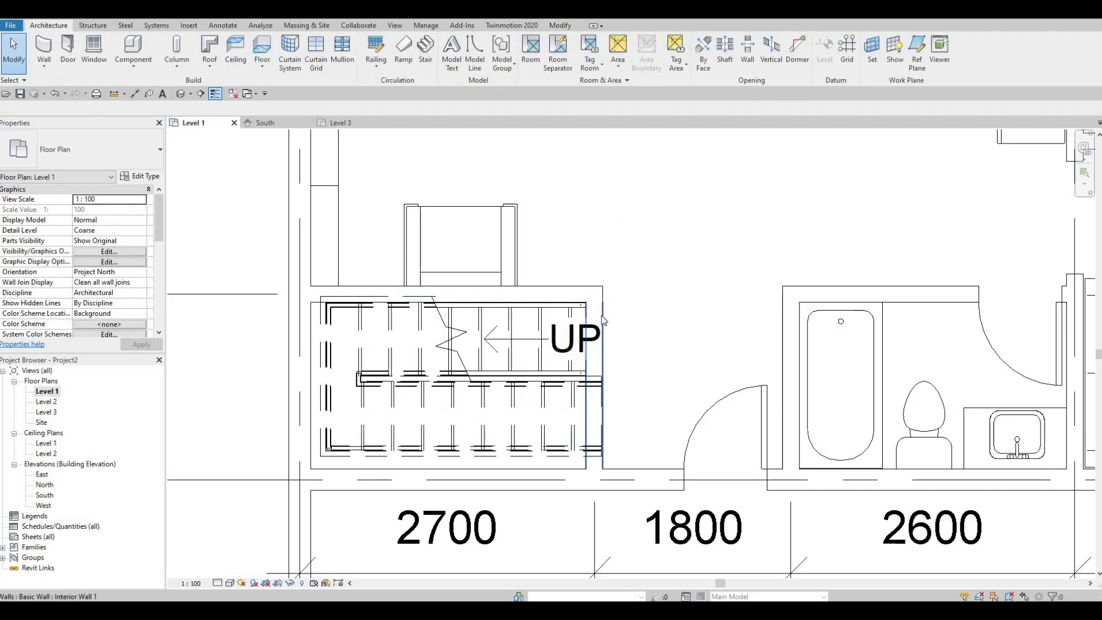
pyautogui.click(597, 312)
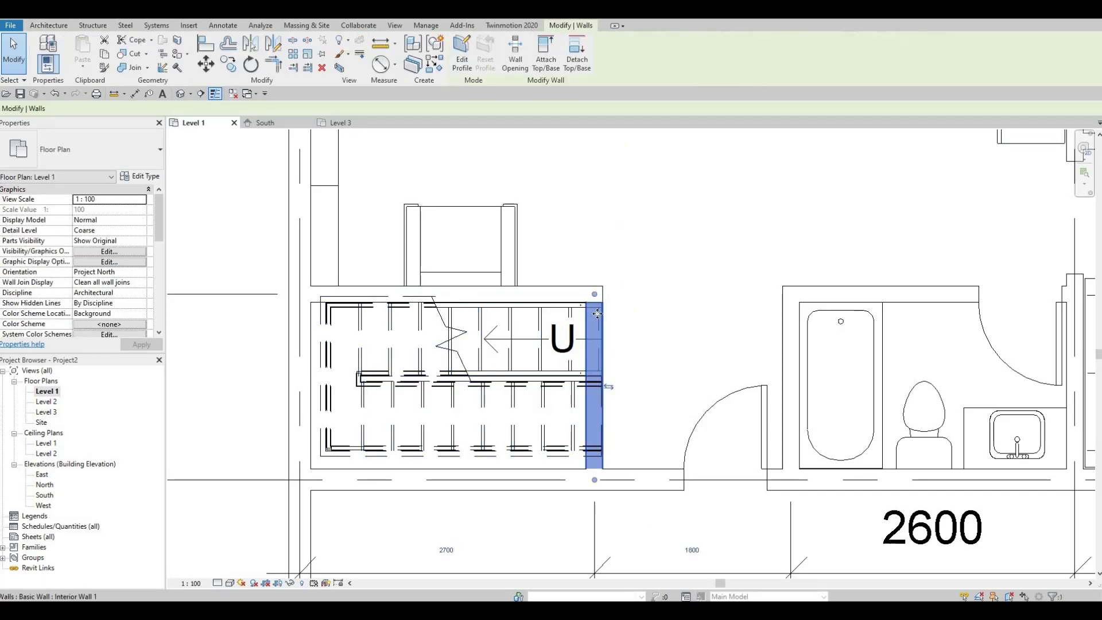
pyautogui.press('Right')
pyautogui.press('Right')
pyautogui.press('Right')
pyautogui.press('Right')
pyautogui.press('Right')
pyautogui.press('Right')
pyautogui.press('Right')
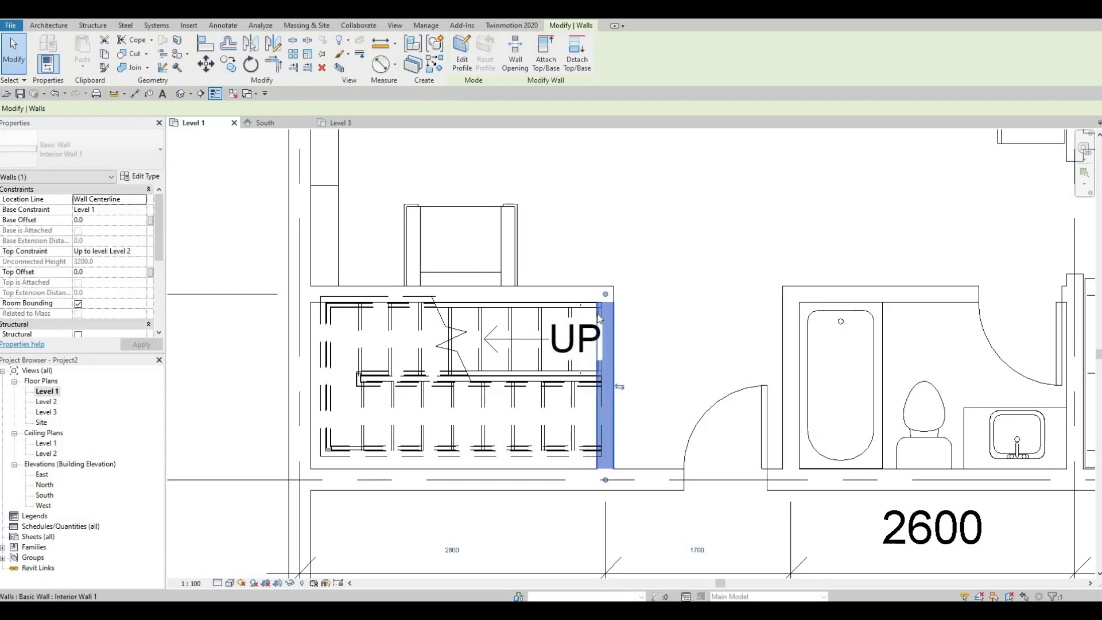
pyautogui.press('Right')
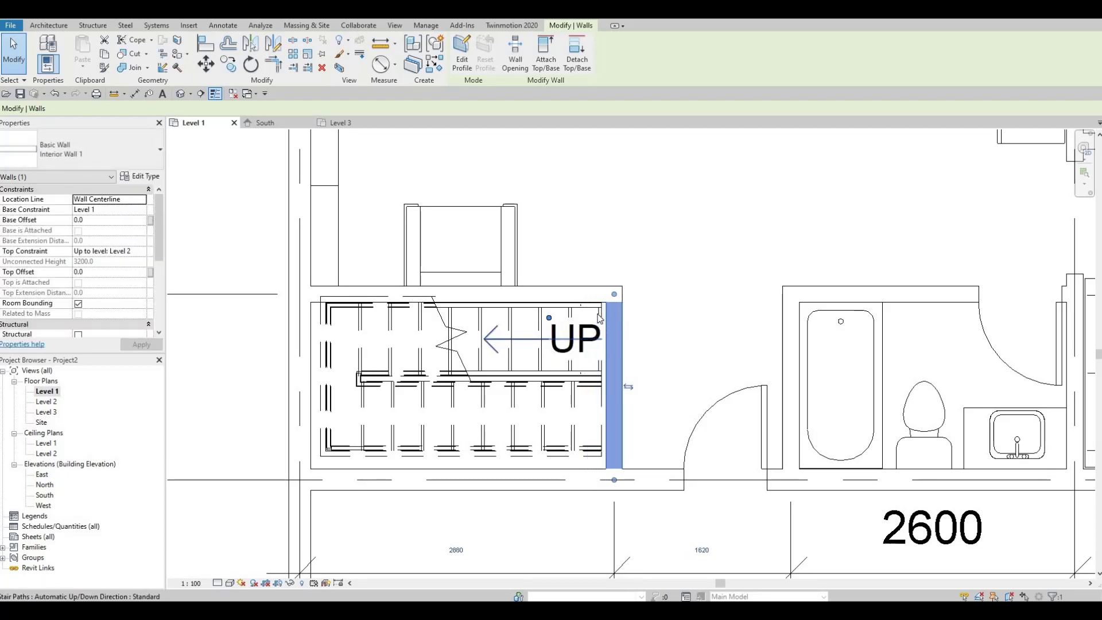
pyautogui.press('Escape')
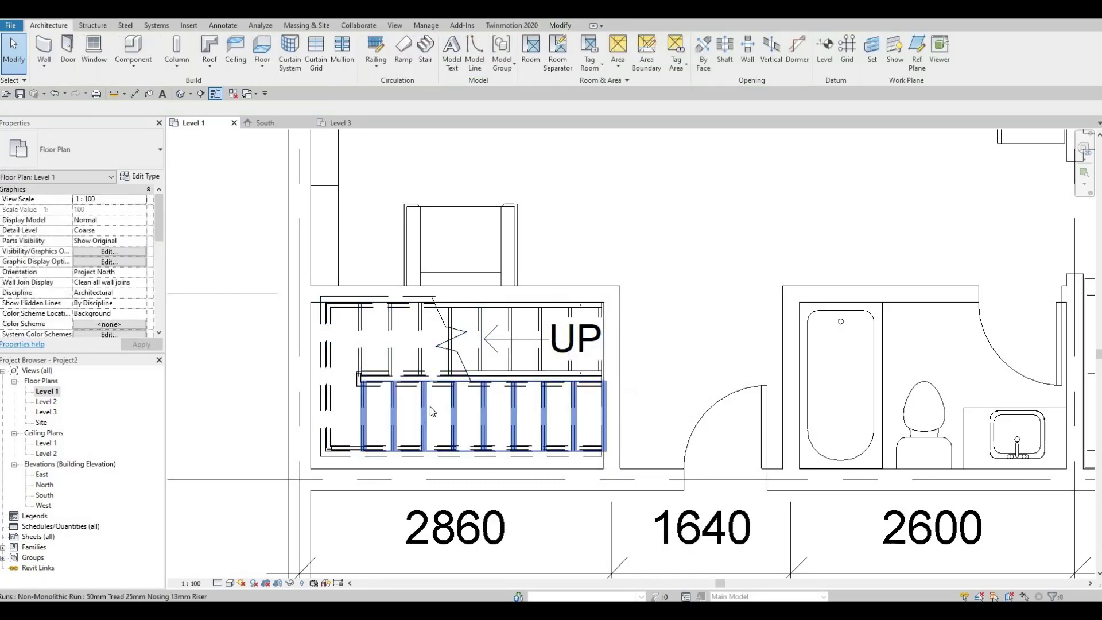
# Step: Nudge the stair down and slightly toward the partition wall so it sits between the room's walls
pyautogui.press('Tab')
pyautogui.click(421, 360)
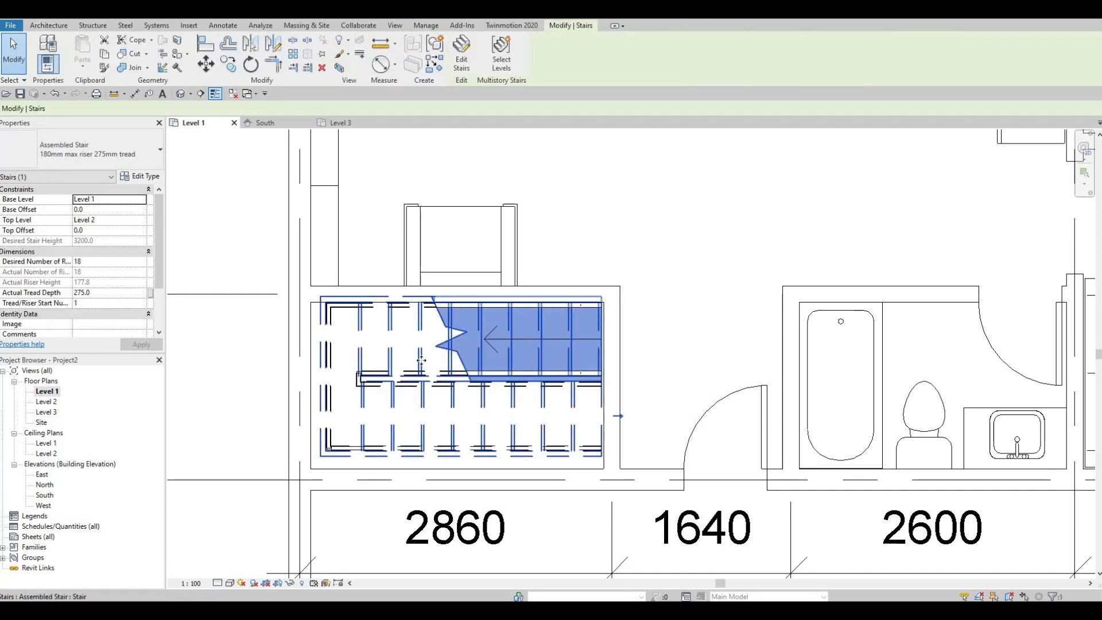
pyautogui.press('Down')
pyautogui.press('Down')
pyautogui.press('Down')
pyautogui.press('Down')
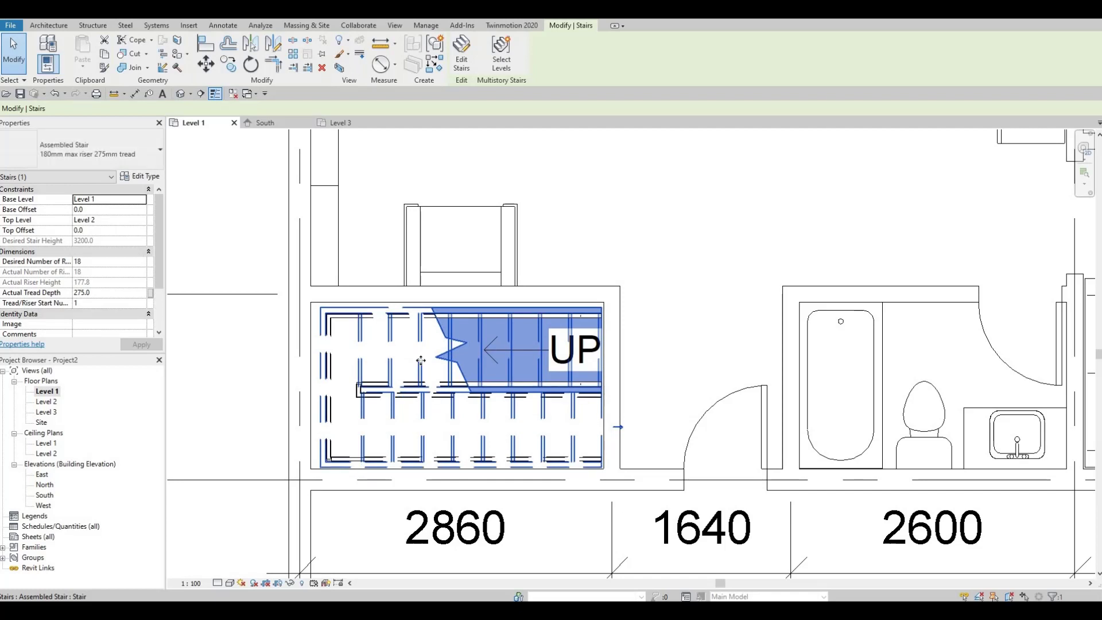
pyautogui.press('Right')
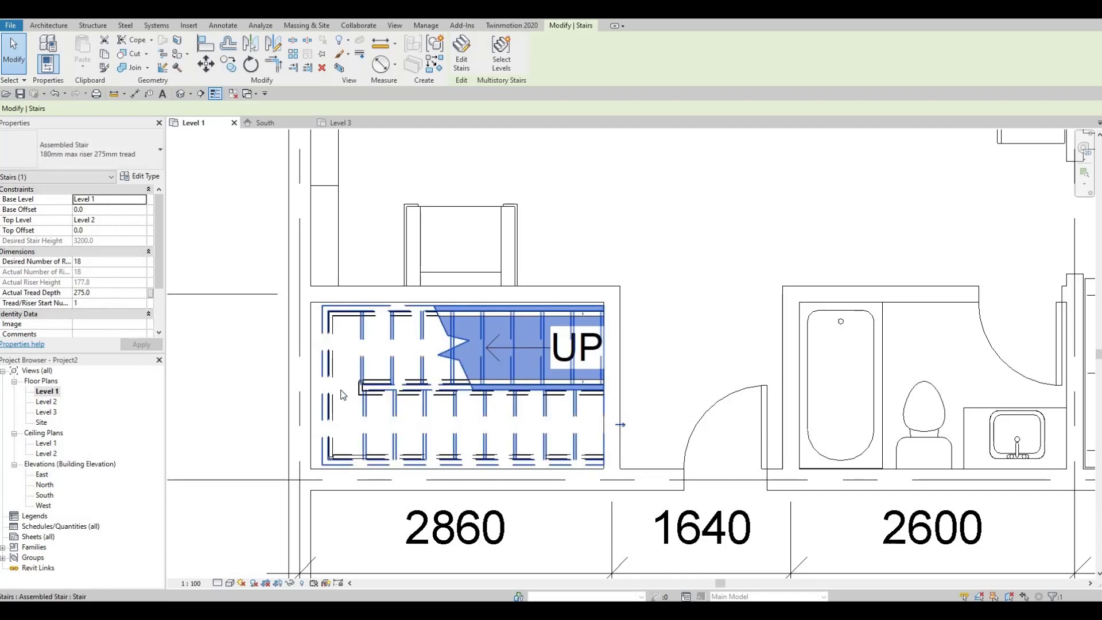
# Step: Reopen the stair for editing and extend the landing's outer edge to the exterior wall's inner face
pyautogui.press('Escape')
pyautogui.click(356, 349)
pyautogui.press('Escape')
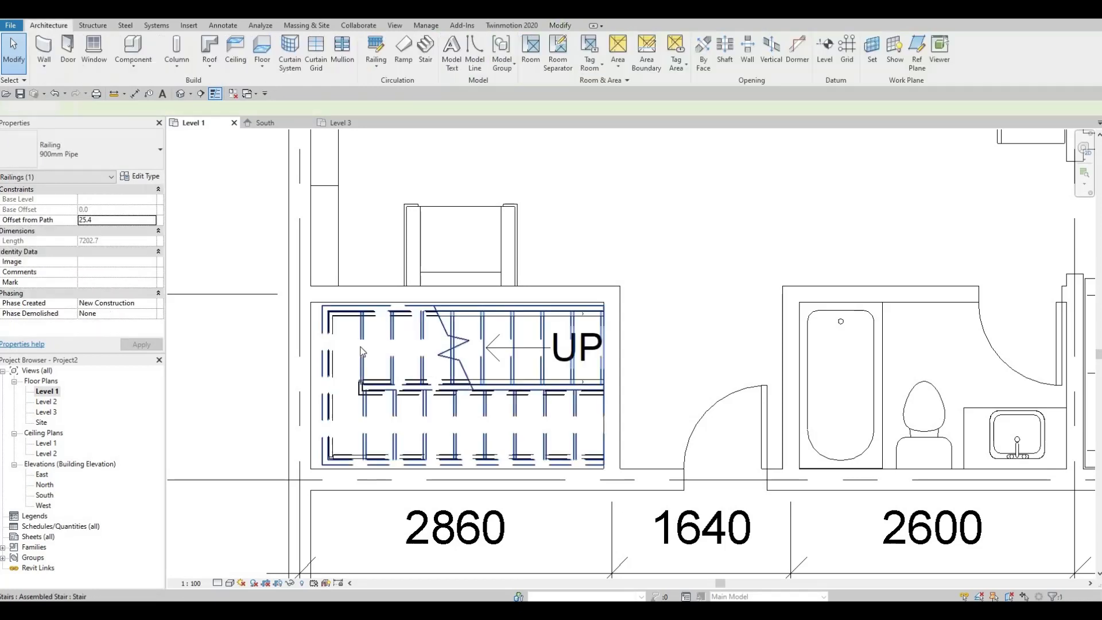
pyautogui.click(361, 347)
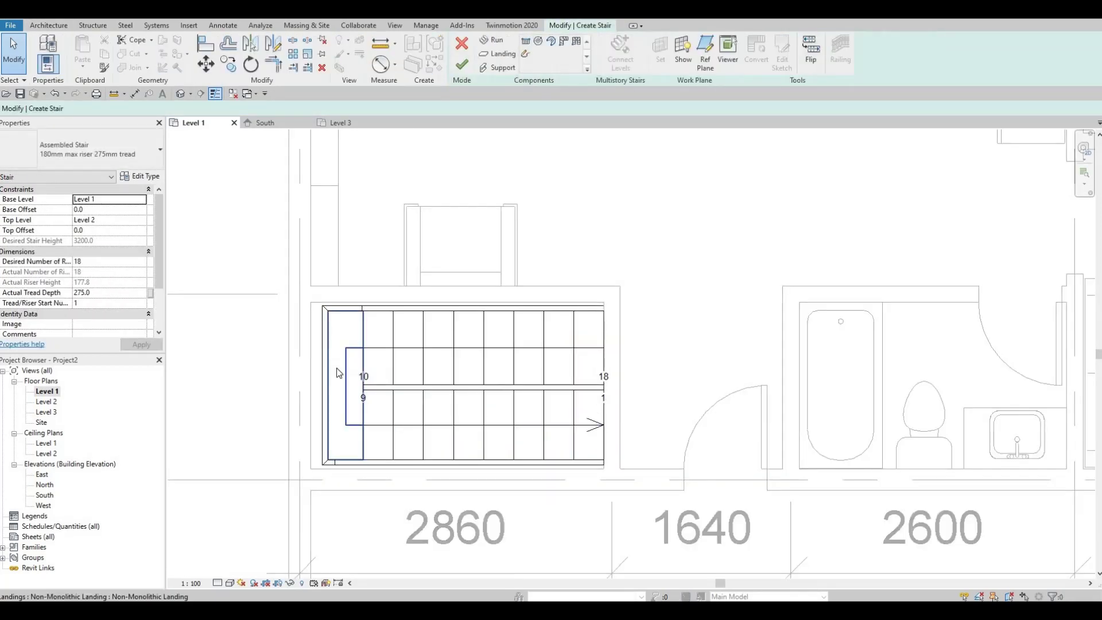
pyautogui.click(325, 384)
pyautogui.moveTo(325, 384); pyautogui.dragTo(312, 388)
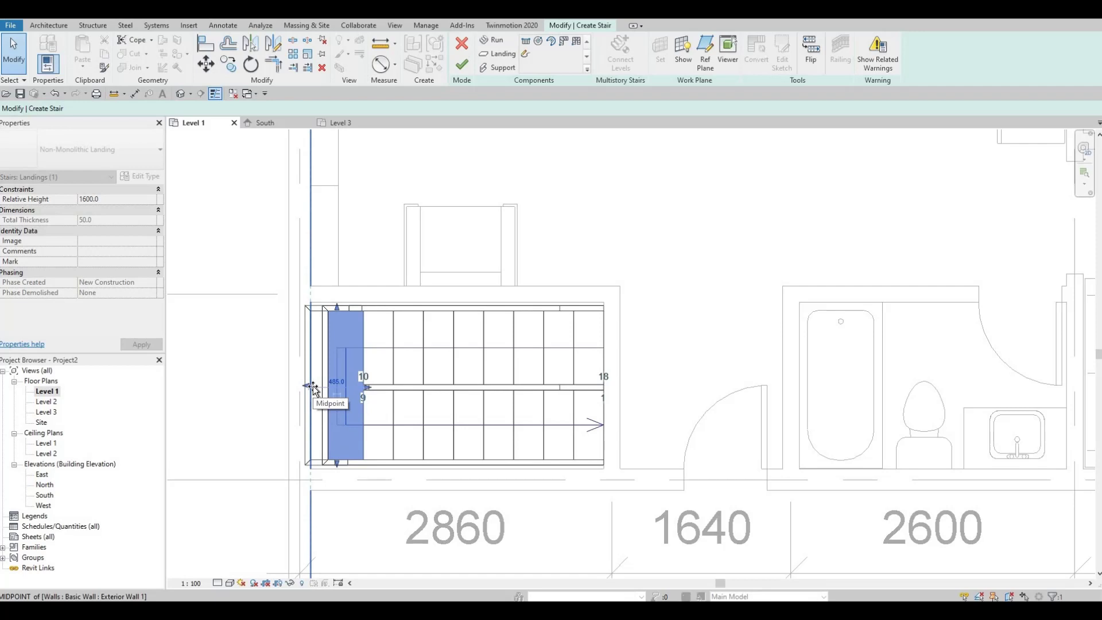
pyautogui.press('Escape')
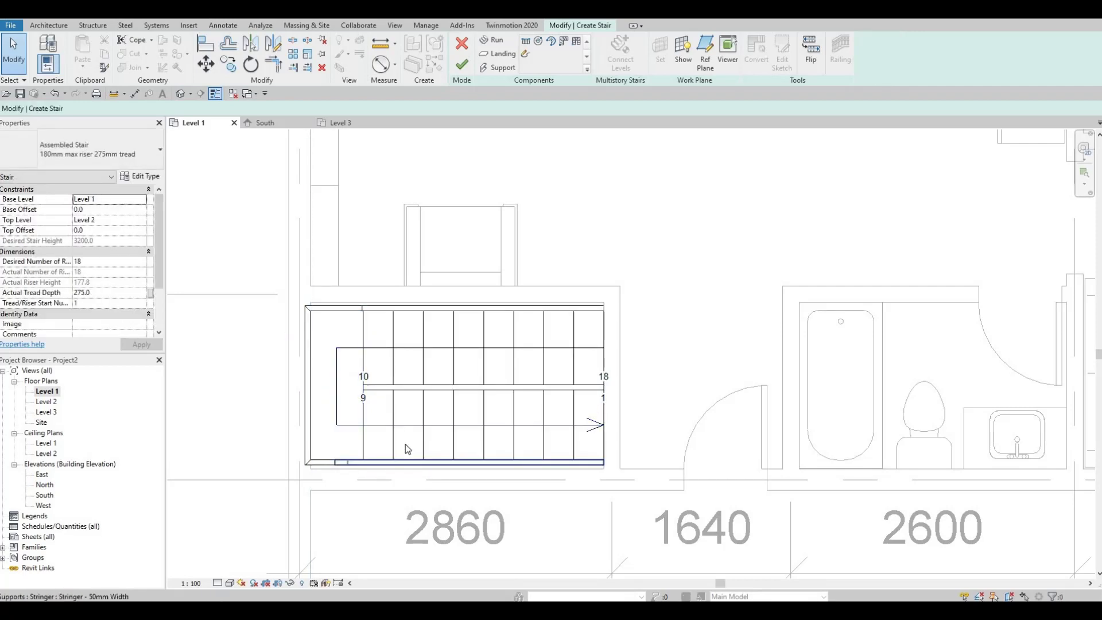
# Step: Widen both stair runs outward to the inner faces of the room's long walls, making the upper run 755 mm wide, and finish the stair
pyautogui.click(390, 443)
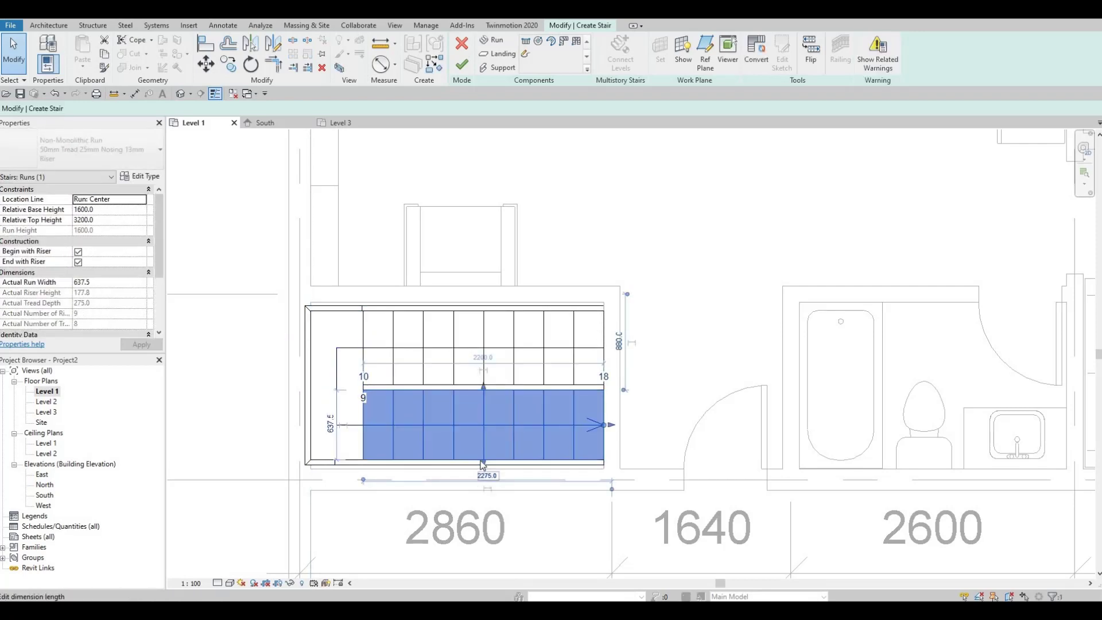
pyautogui.moveTo(483, 466); pyautogui.dragTo(481, 468)
pyautogui.press('Escape')
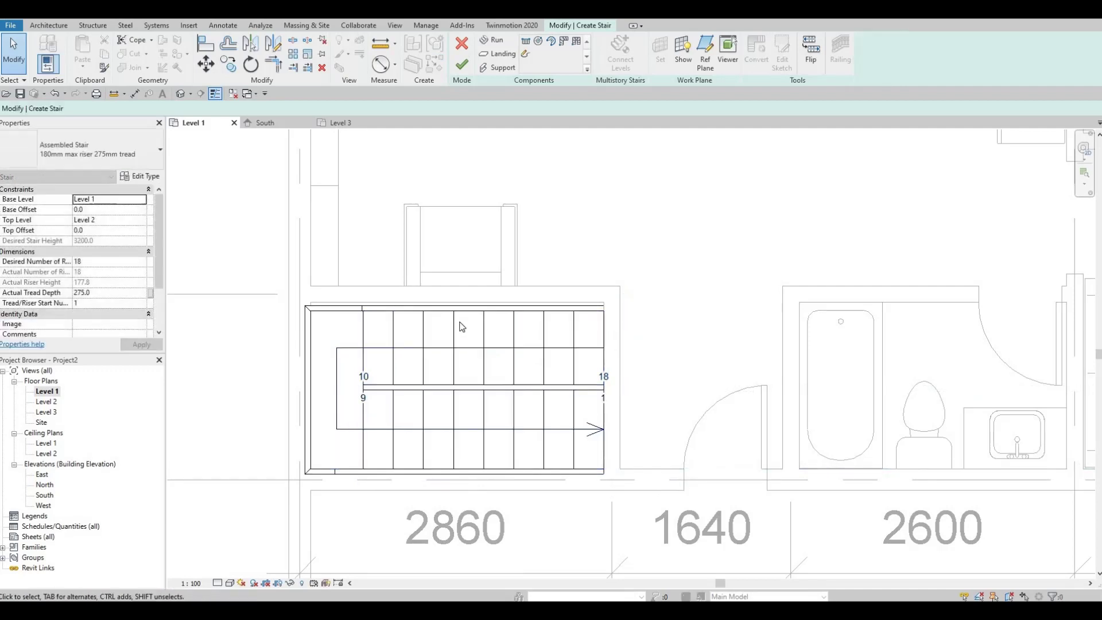
pyautogui.click(459, 325)
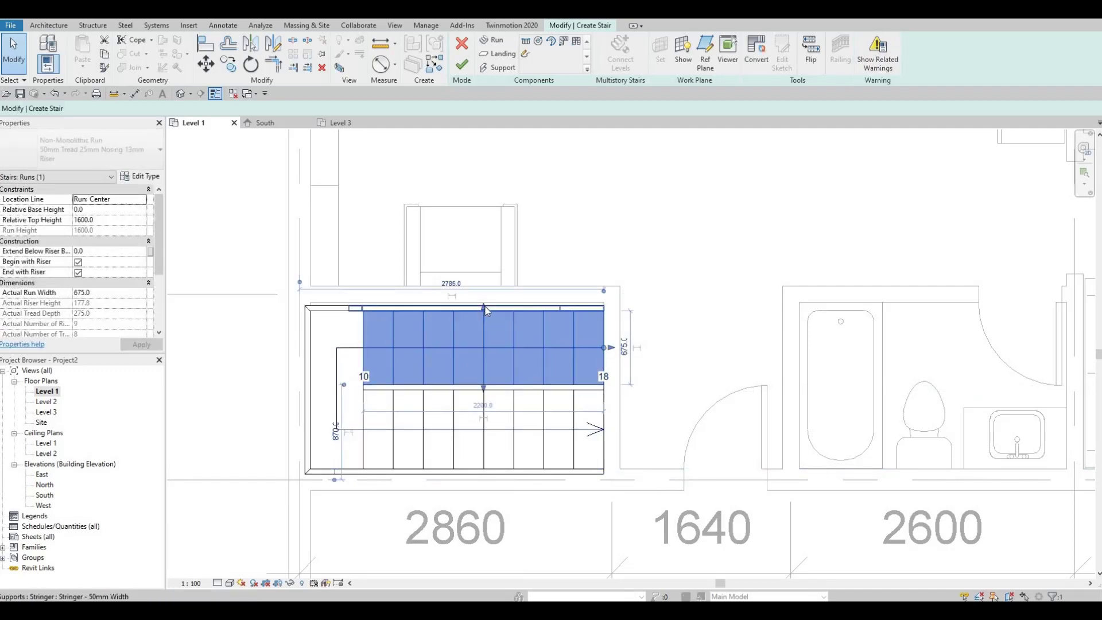
pyautogui.moveTo(485, 305); pyautogui.dragTo(485, 304)
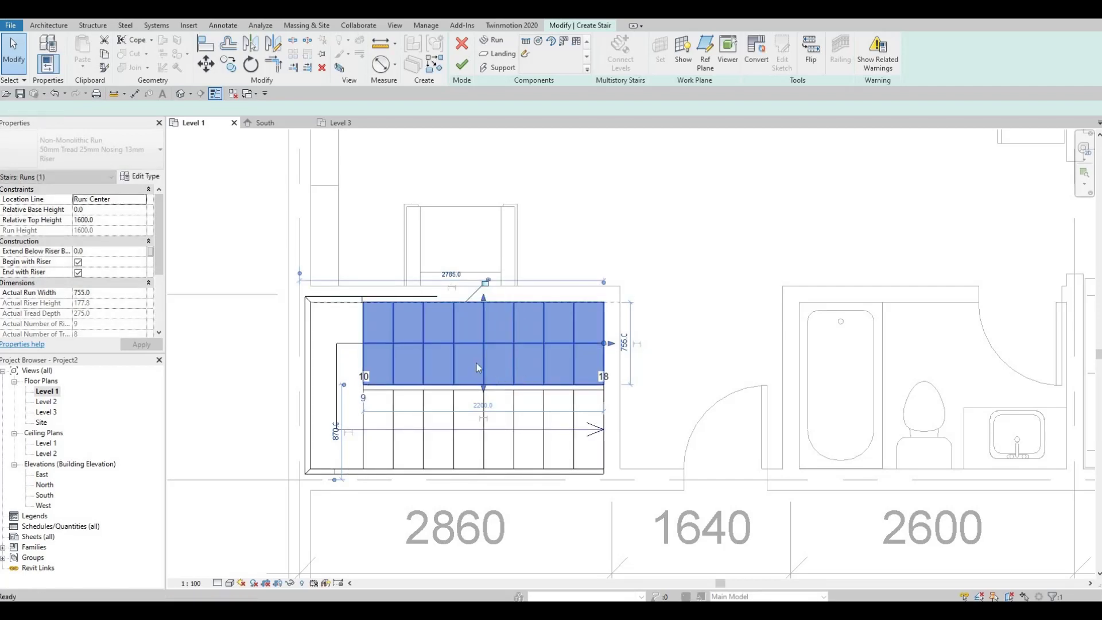
pyautogui.press('Escape')
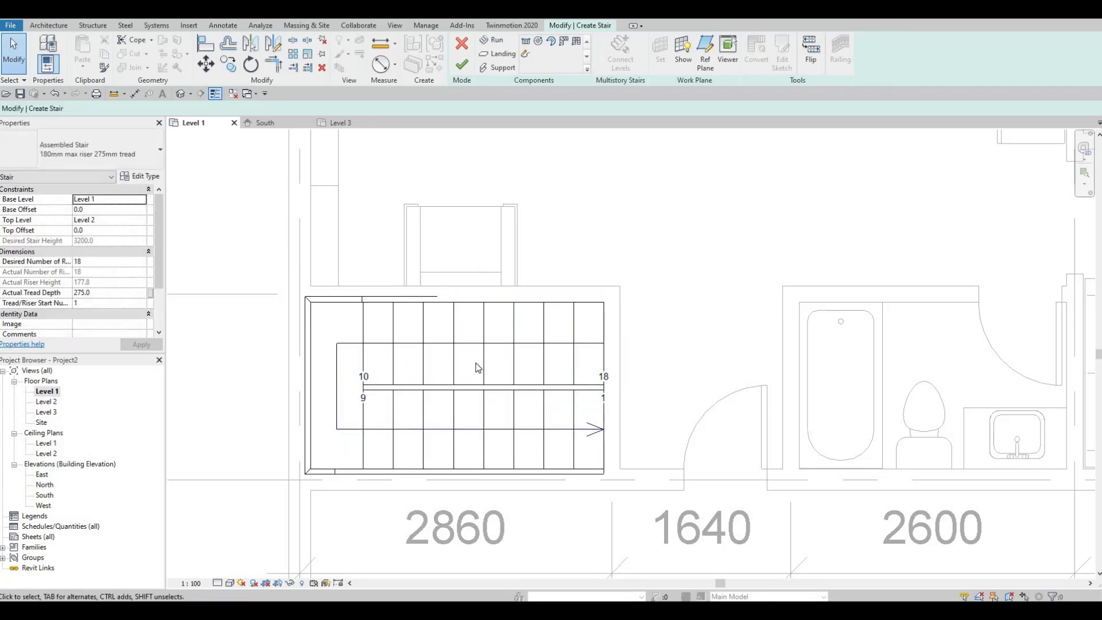
pyautogui.click(460, 66)
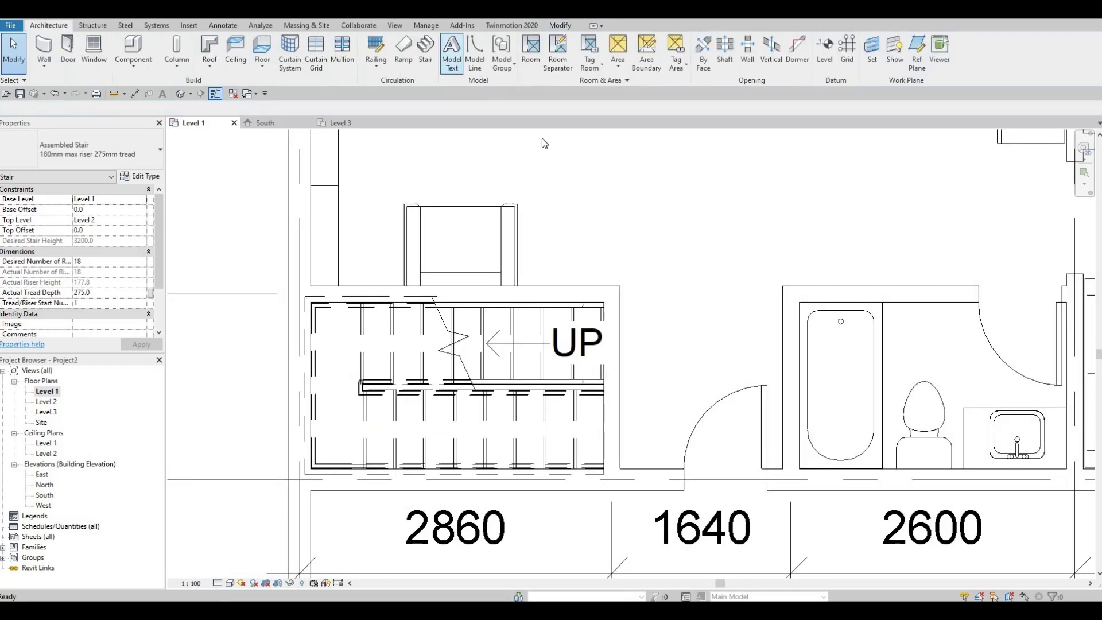
# Step: Shorten the partition wall at the stair's open end so it closes off only the lower run, ending at the middle railing
pyautogui.click(620, 319)
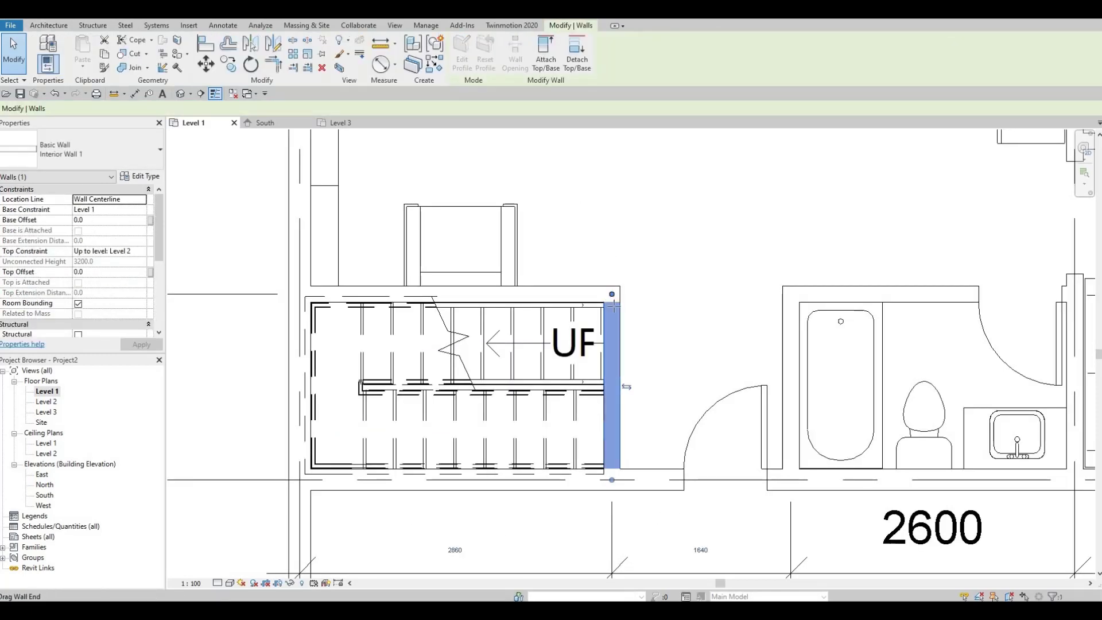
pyautogui.moveTo(614, 305); pyautogui.dragTo(611, 382)
pyautogui.press('Escape')
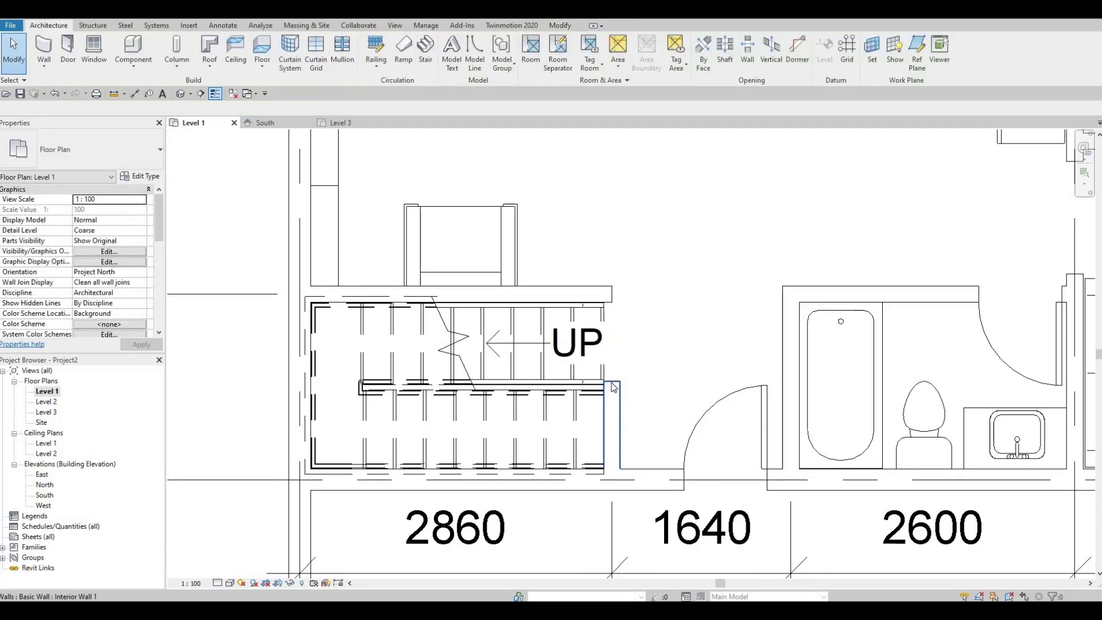
pyautogui.click(611, 382)
pyautogui.moveTo(611, 382); pyautogui.dragTo(611, 383)
pyautogui.press('Escape')
# Step: Place an M_Bifold-2 Panel 0762 x 2032mm door in the shortened partition wall, opening toward the hallway
pyautogui.click(68, 46)
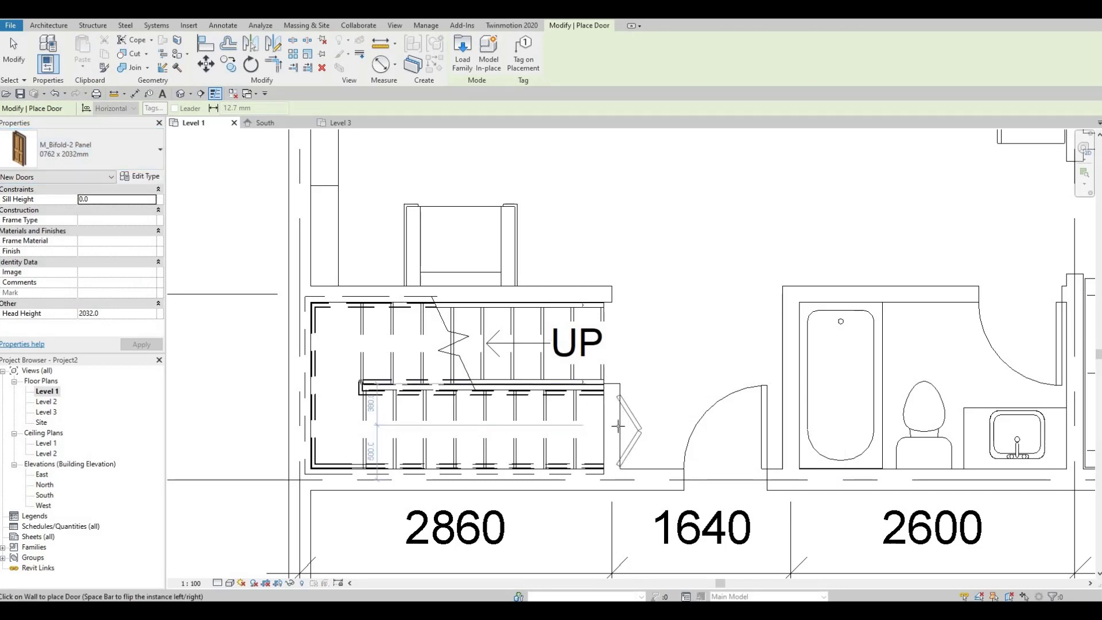
pyautogui.click(617, 426)
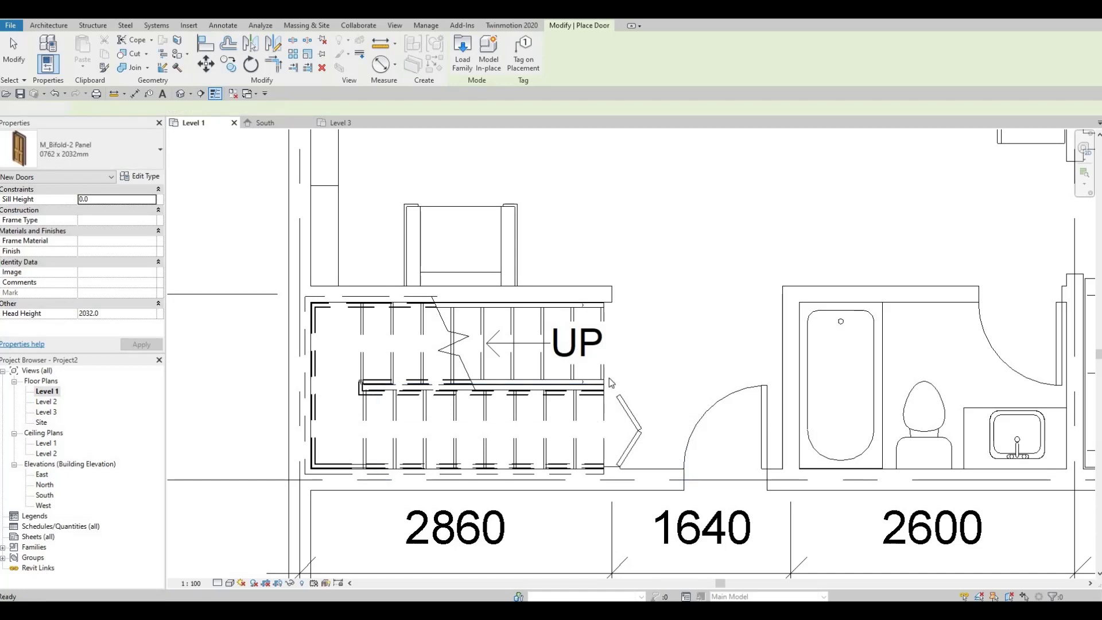
pyautogui.press('Escape')
pyautogui.press('Escape')
pyautogui.click(617, 408)
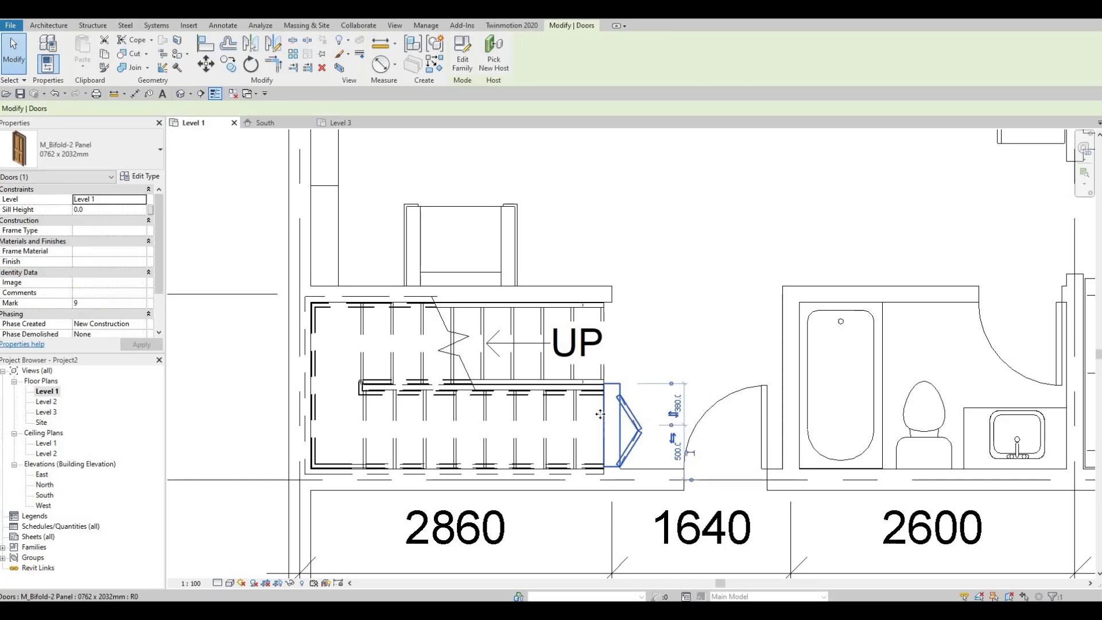
pyautogui.press('Escape')
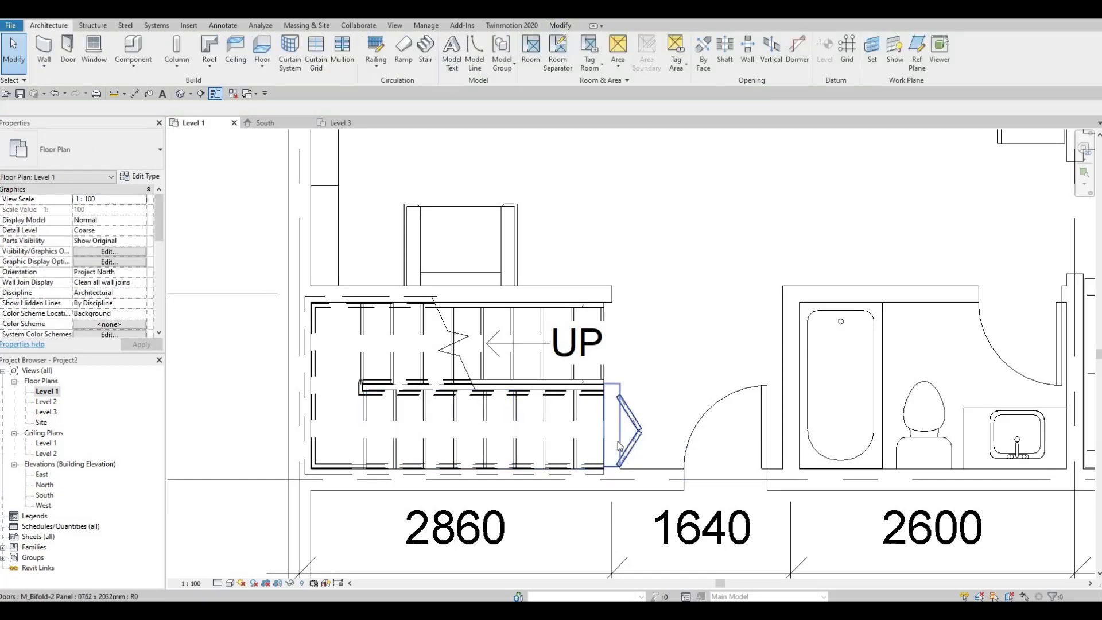
pyautogui.click(617, 441)
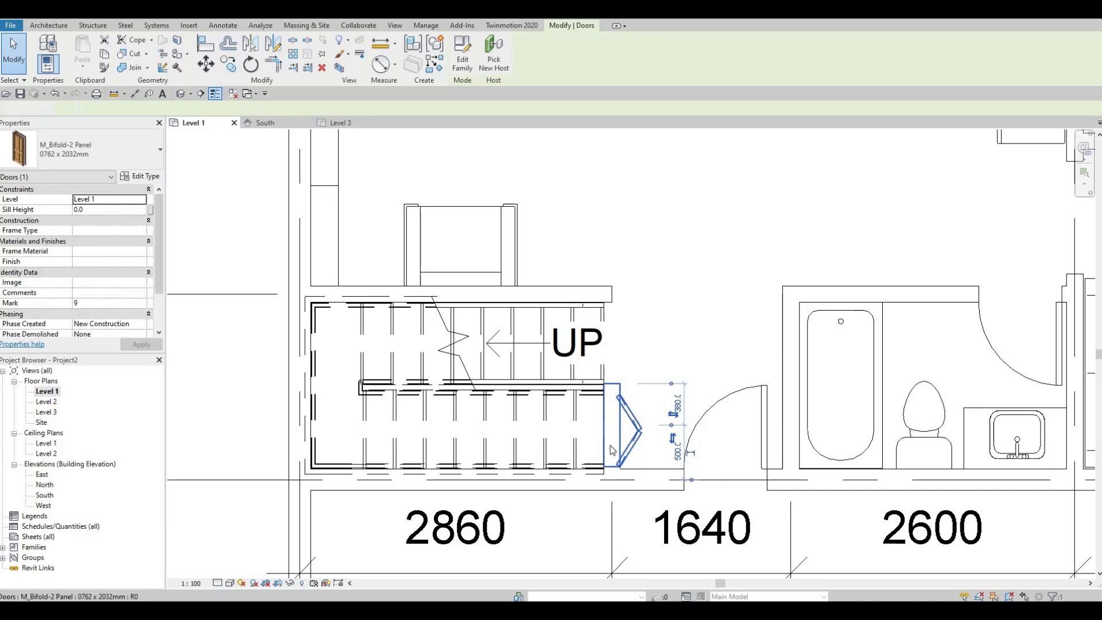
pyautogui.press('Escape')
# Step: Nudge the hallway's single-flush door toward the stair, placing it 840 mm from the stair partition and 800 mm from the bathroom wall
pyautogui.scroll(-2, 624, 442)
pyautogui.scroll(-1, 630, 477)
pyautogui.moveTo(580, 523); pyautogui.dragTo(474, 489, button='middle')
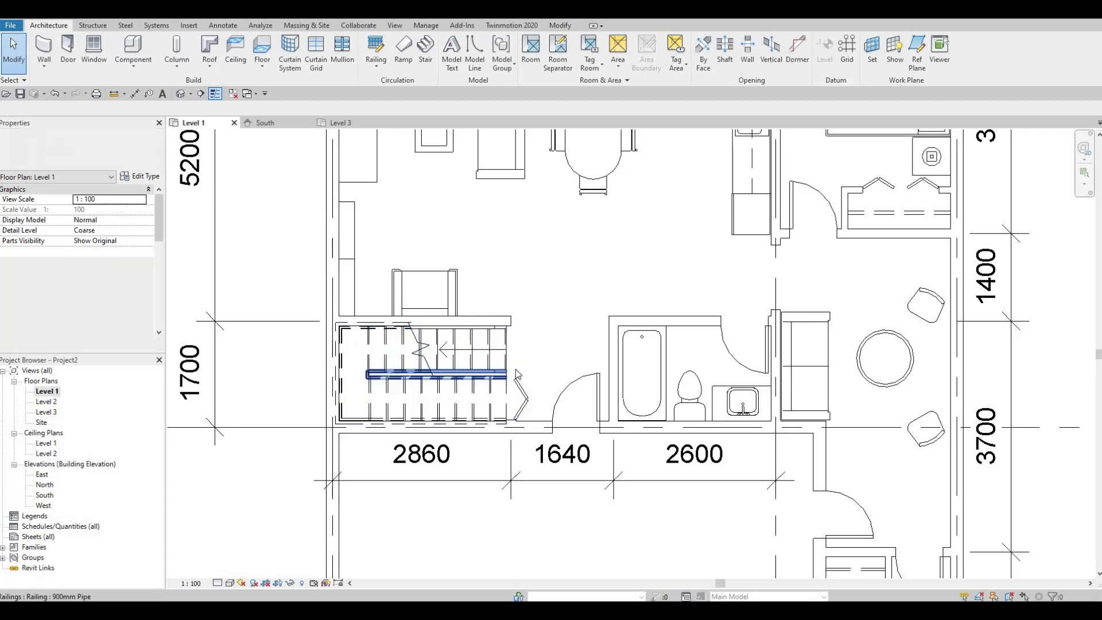
pyautogui.scroll(-1, 506, 383)
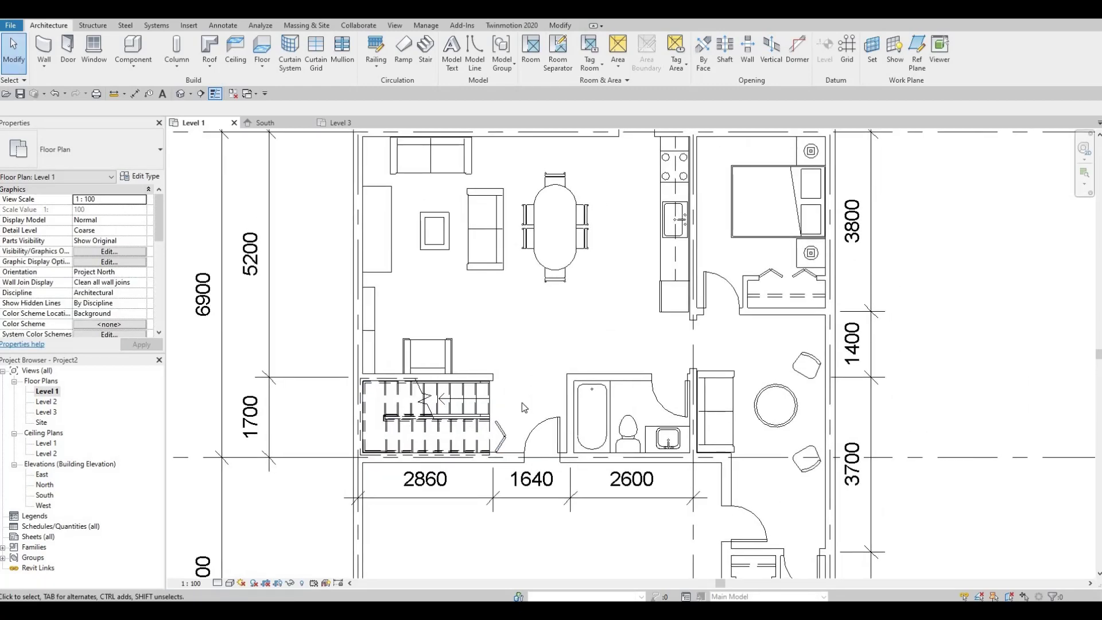
pyautogui.moveTo(522, 408); pyautogui.dragTo(528, 422, button='middle')
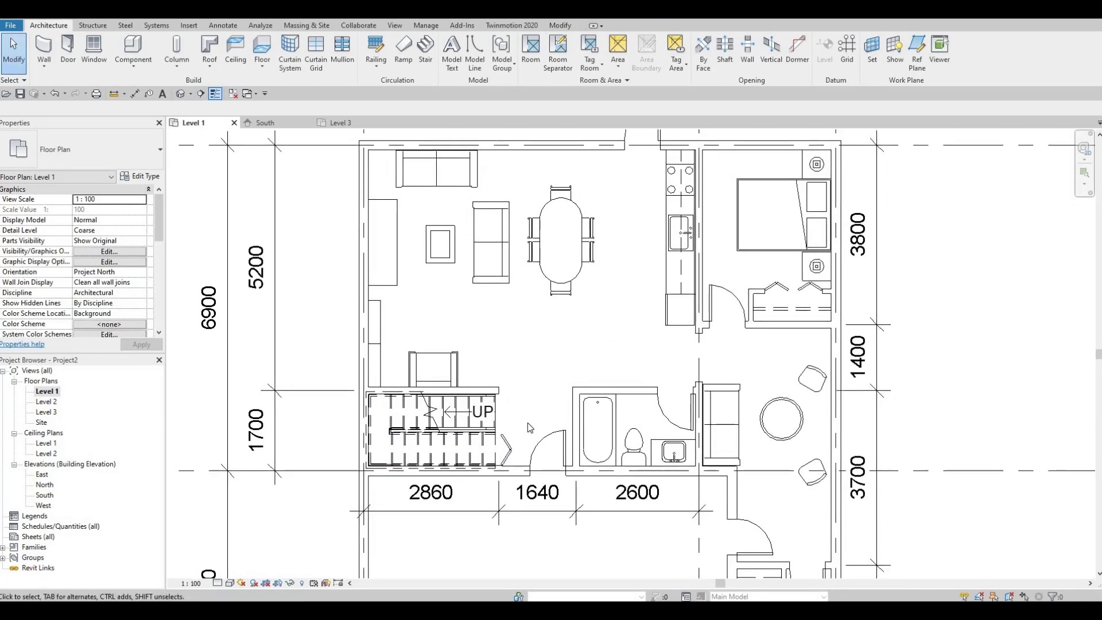
pyautogui.click(523, 457)
pyautogui.press('Left')
pyautogui.press('Left')
pyautogui.press('Left')
pyautogui.press('Left')
pyautogui.press('Left')
pyautogui.press('Left')
pyautogui.press('Left')
pyautogui.press('Left')
pyautogui.press('Left')
pyautogui.press('Left')
pyautogui.press('Left')
pyautogui.press('Left')
pyautogui.press('Left')
pyautogui.press('Left')
pyautogui.press('Left')
pyautogui.press('Left')
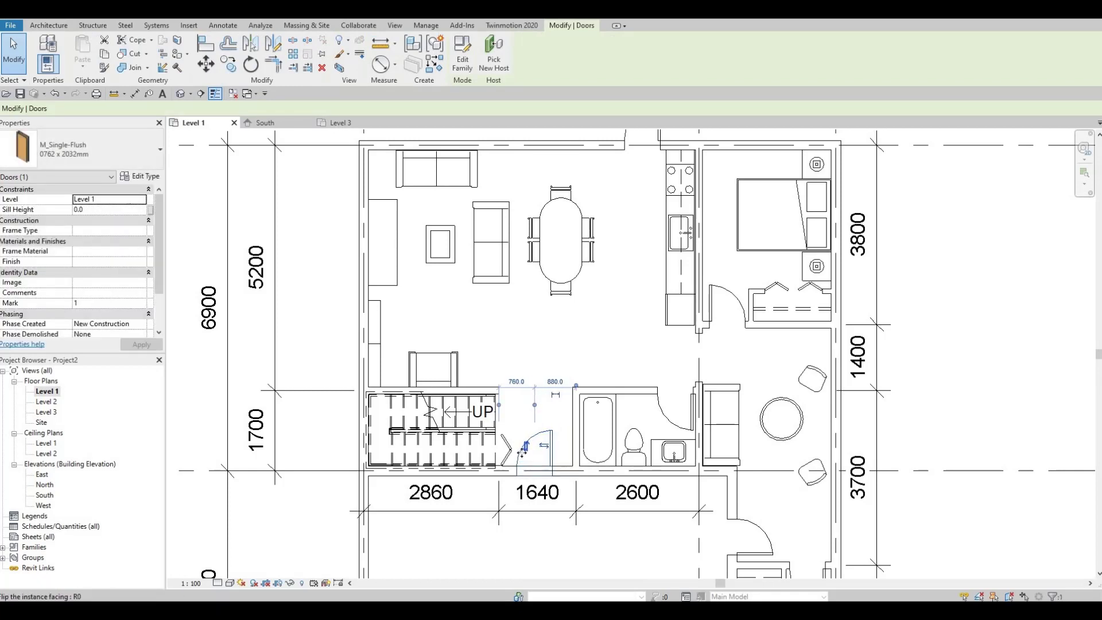
pyautogui.press('Right')
pyautogui.press('Right')
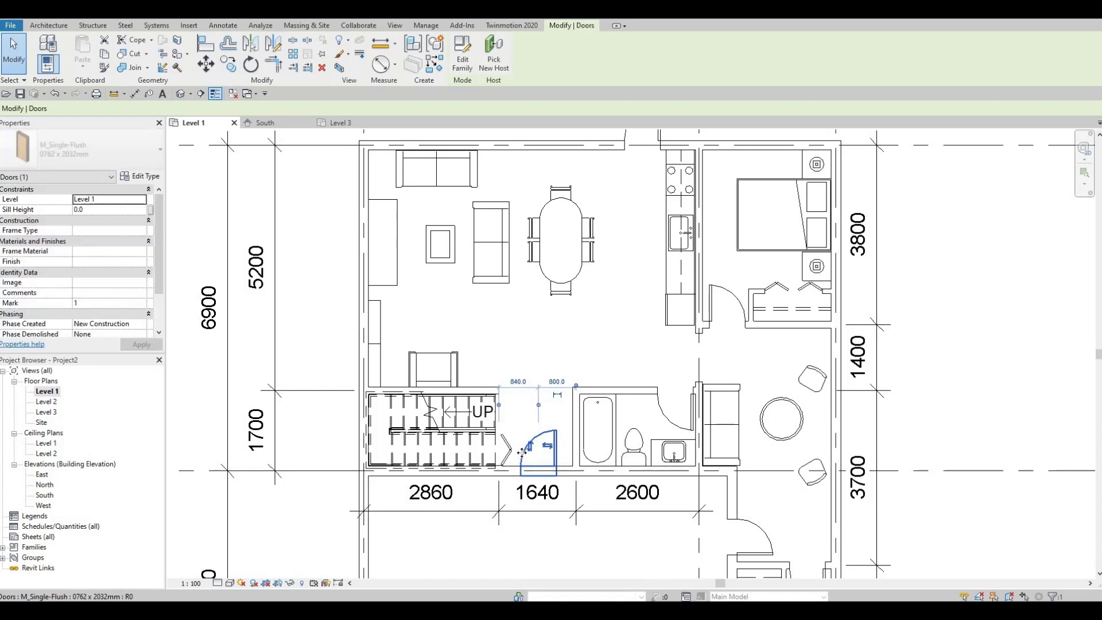
pyautogui.press('Escape')
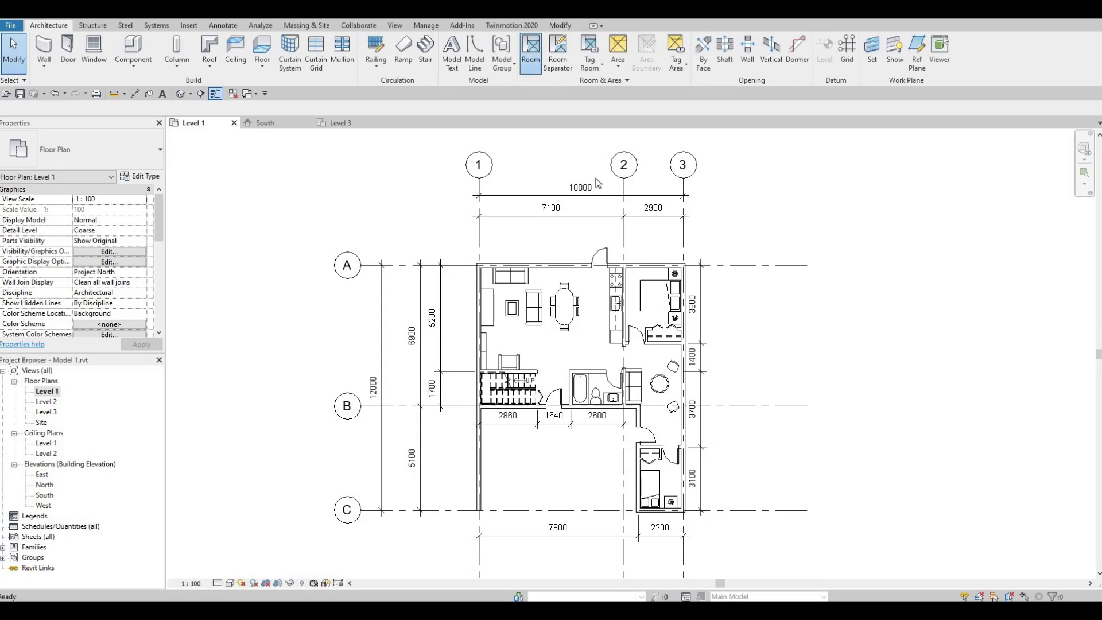
# Step: Place tagged rooms in the double bedroom beside the kitchen and in the single bedroom at the building's lower end
pyautogui.click(538, 60)
pyautogui.scroll(5, 658, 317)
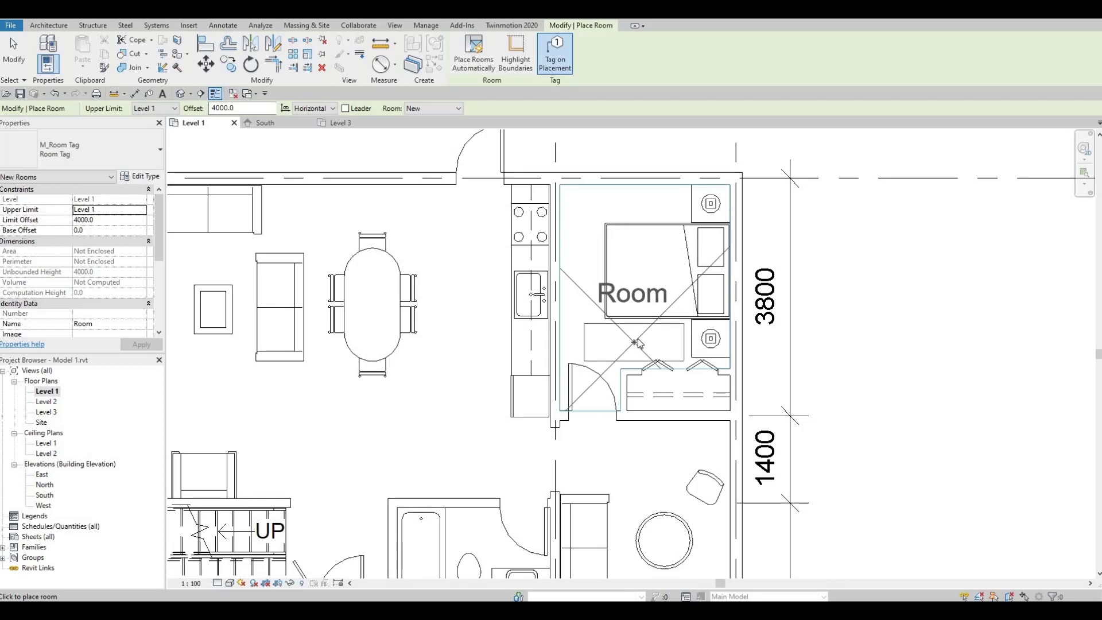
pyautogui.click(642, 339)
pyautogui.scroll(-2, 641, 430)
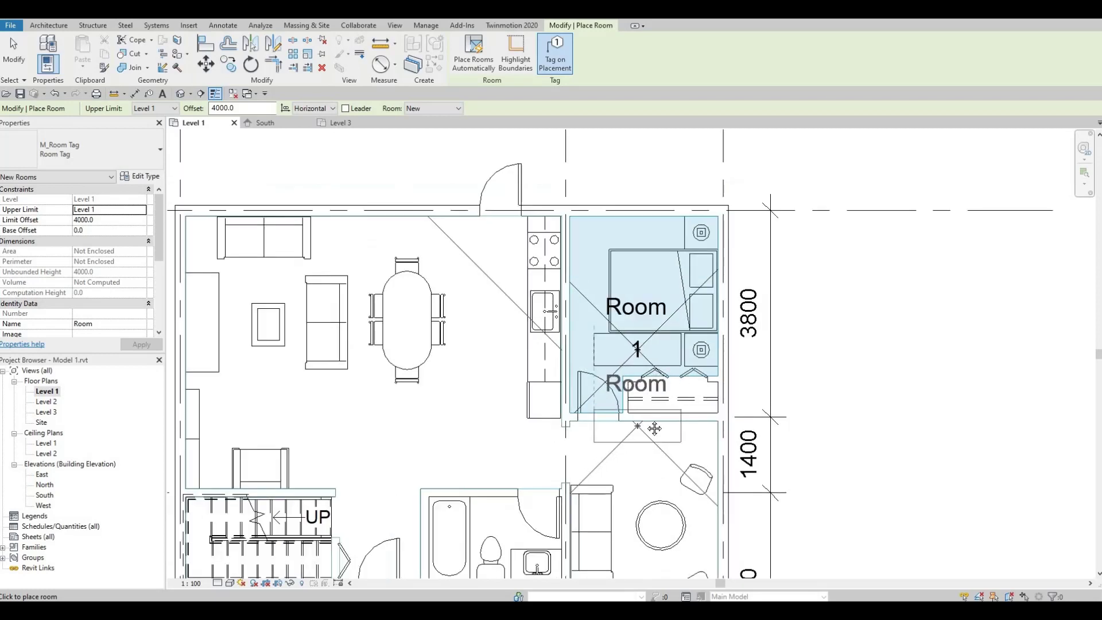
pyautogui.moveTo(650, 451); pyautogui.dragTo(610, 229, button='middle')
pyautogui.moveTo(622, 370); pyautogui.dragTo(621, 267, button='middle')
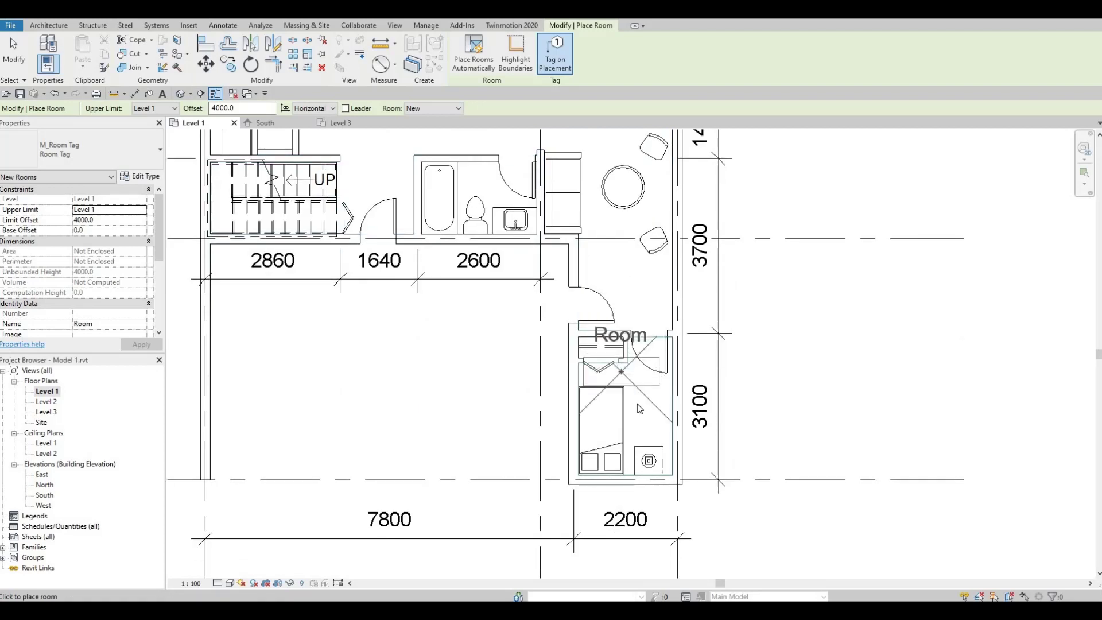
pyautogui.click(635, 412)
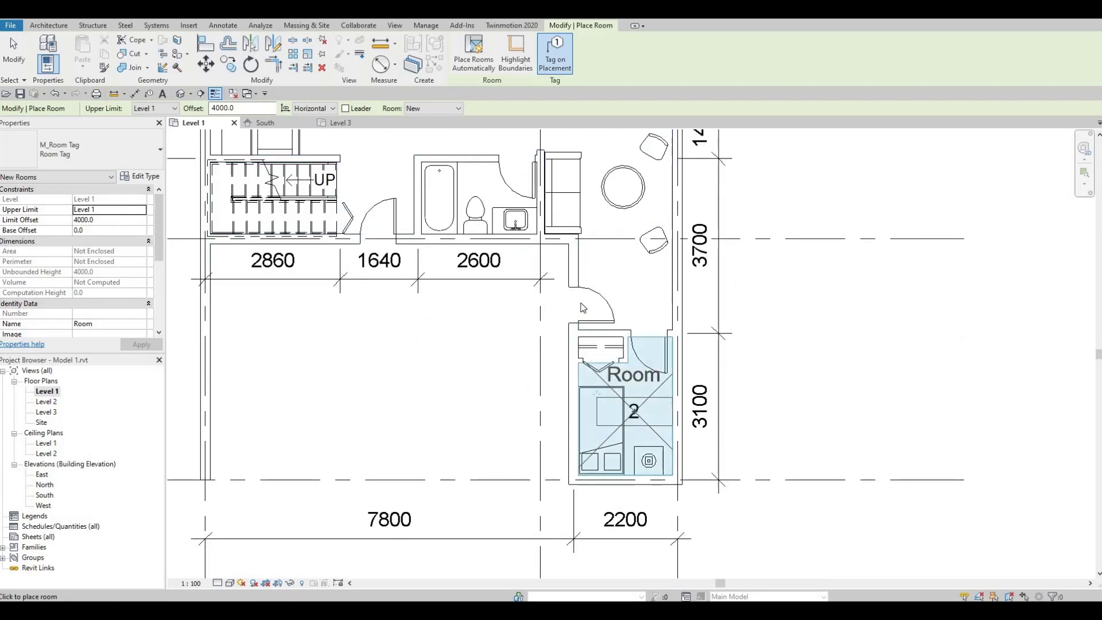
# Step: Place a tagged room in the open living and dining area and end room placement
pyautogui.moveTo(550, 170); pyautogui.dragTo(539, 276, button='middle')
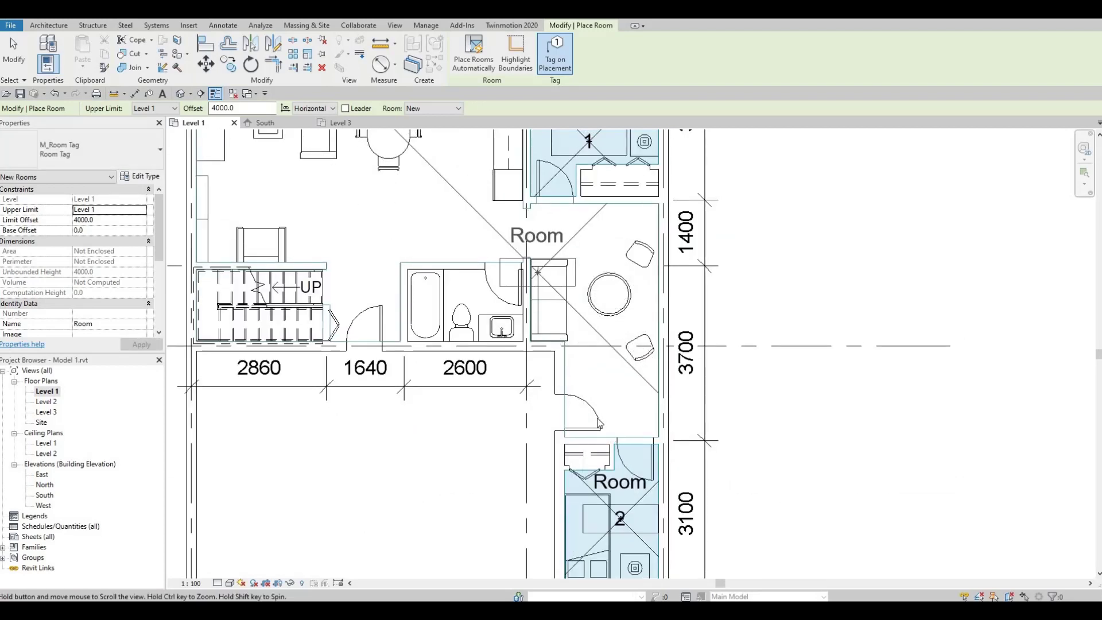
pyautogui.moveTo(327, 173); pyautogui.dragTo(399, 335, button='middle')
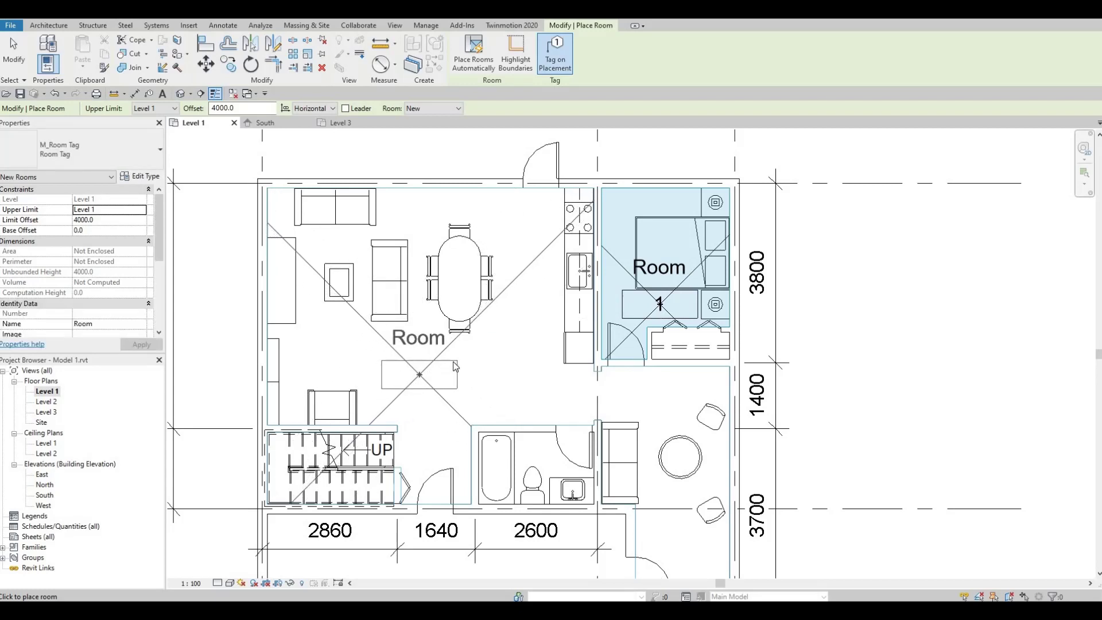
pyautogui.click(419, 376)
pyautogui.press('Escape')
pyautogui.press('Escape')
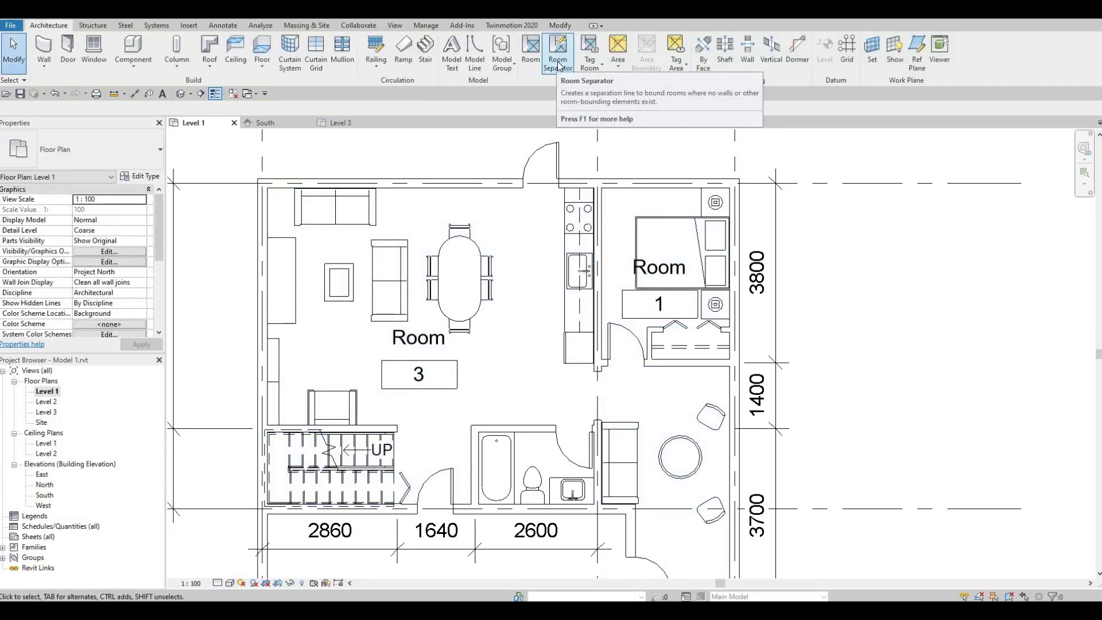
# Step: Draw room separation lines across the 1100 mm opening between the living and sitting areas and across the stair's open end
pyautogui.click(558, 60)
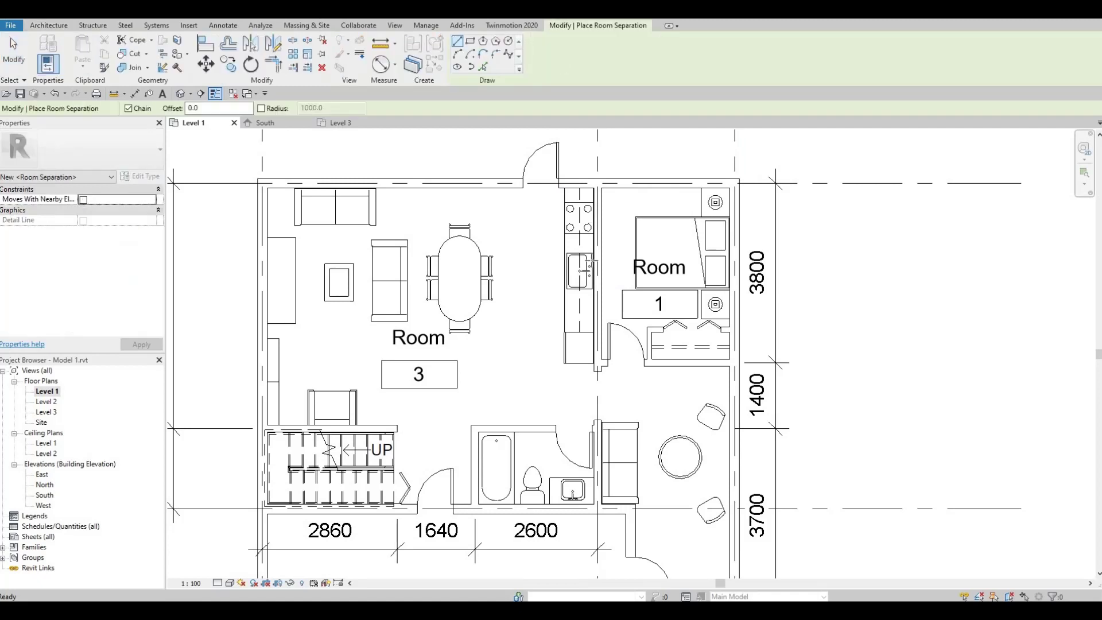
pyautogui.click(598, 372)
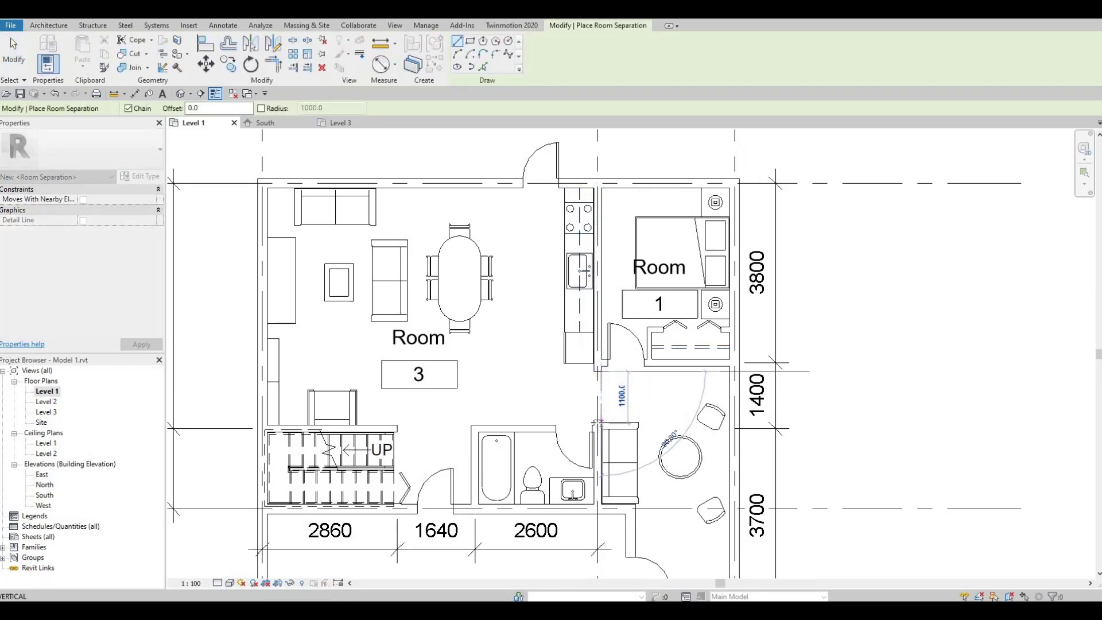
pyautogui.press('Escape')
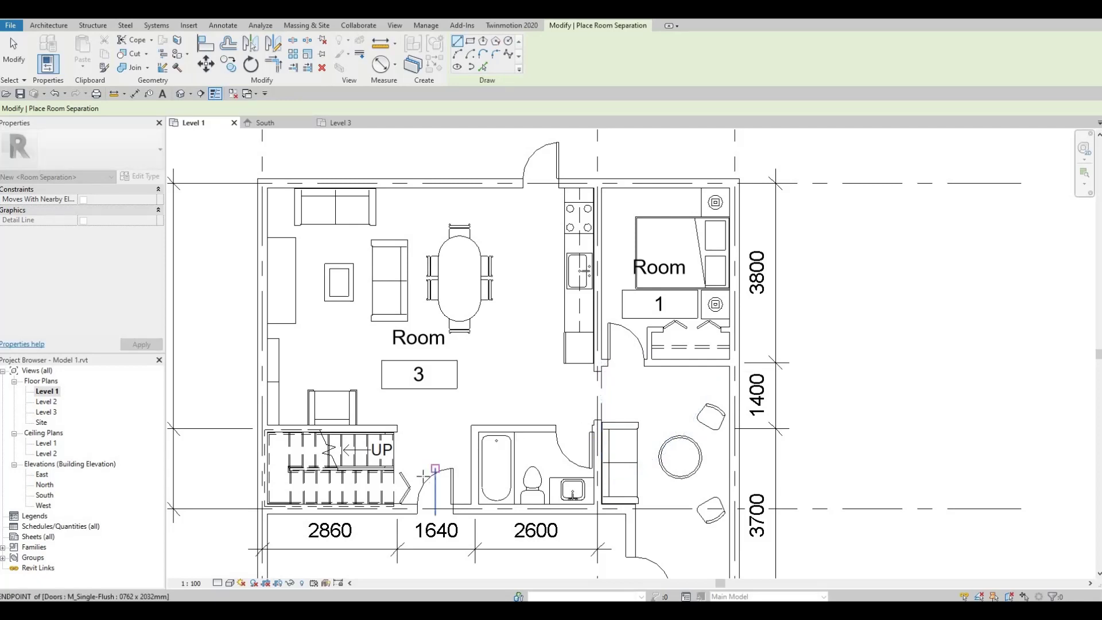
pyautogui.click(398, 467)
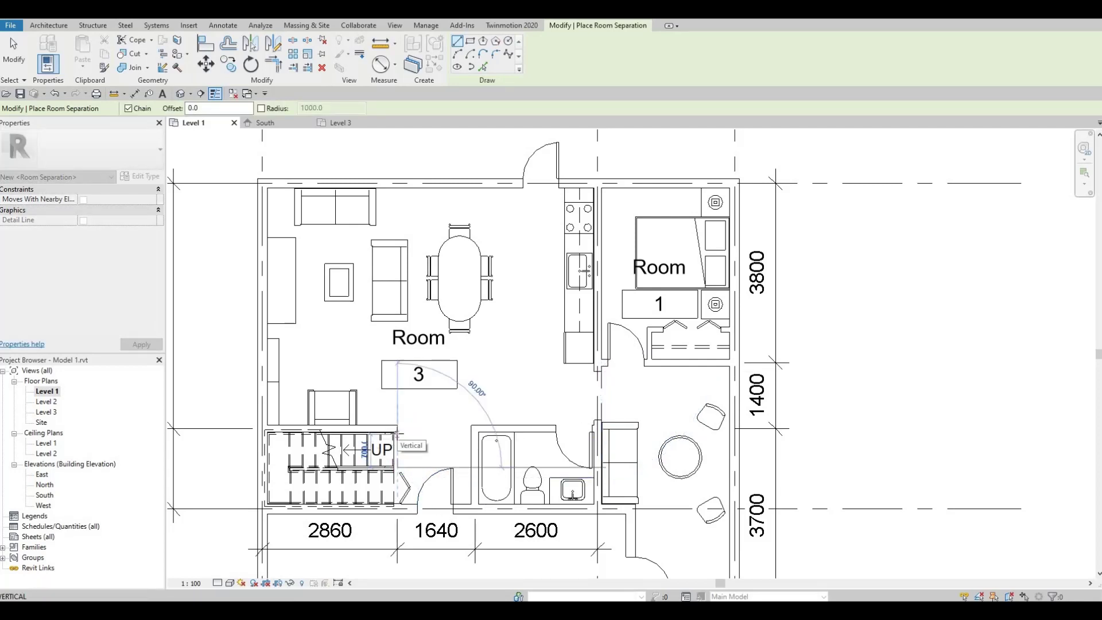
# Step: Place tagged rooms in the sitting area beside the bathroom, in the bathroom and in the stair space, and end room placement
pyautogui.press('Escape')
pyautogui.click(50, 26)
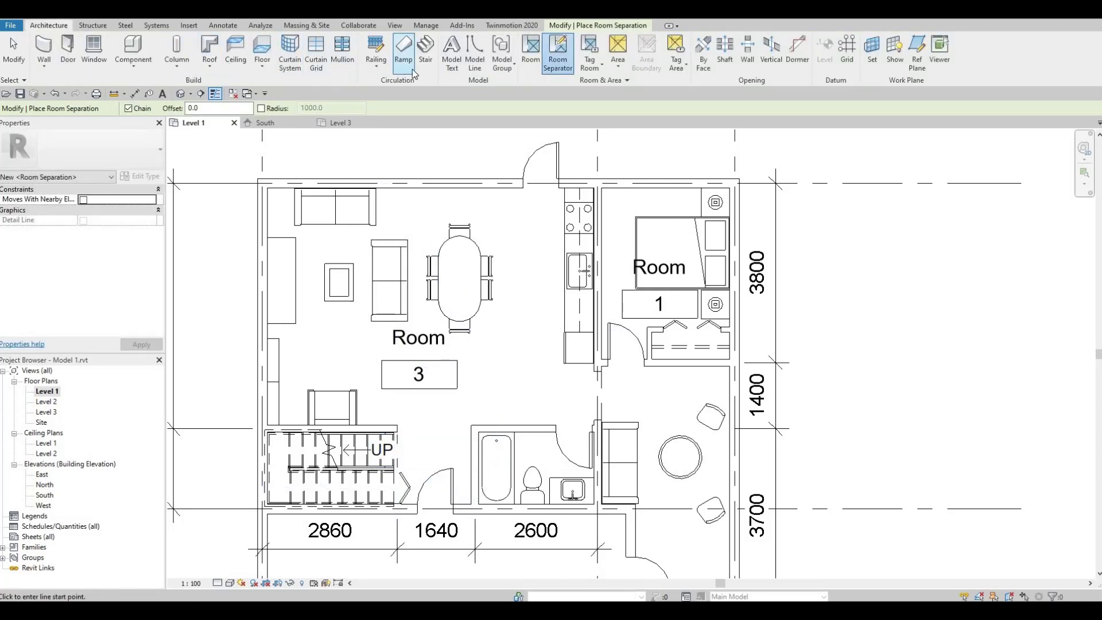
pyautogui.click(530, 53)
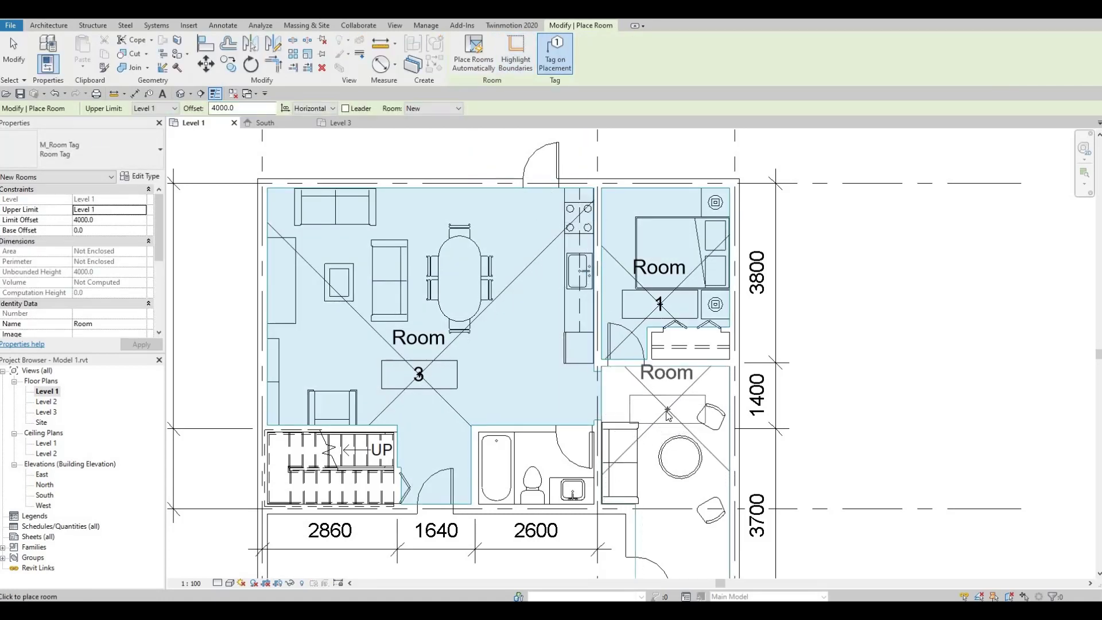
pyautogui.click(663, 463)
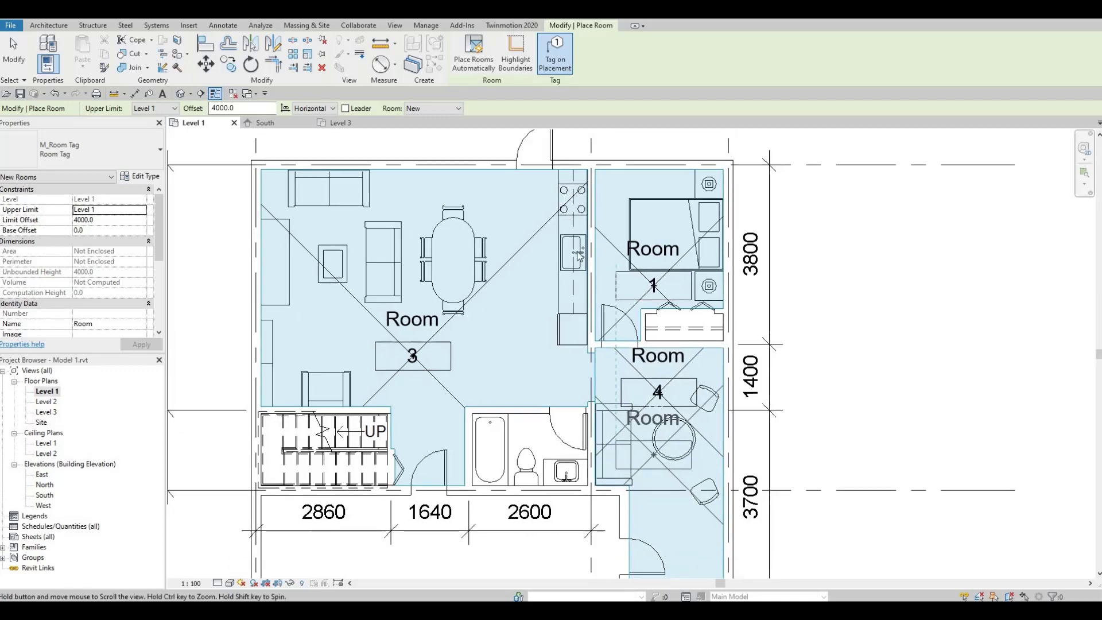
pyautogui.moveTo(663, 463); pyautogui.dragTo(573, 200, button='middle')
pyautogui.moveTo(542, 357); pyautogui.dragTo(628, 485, button='middle')
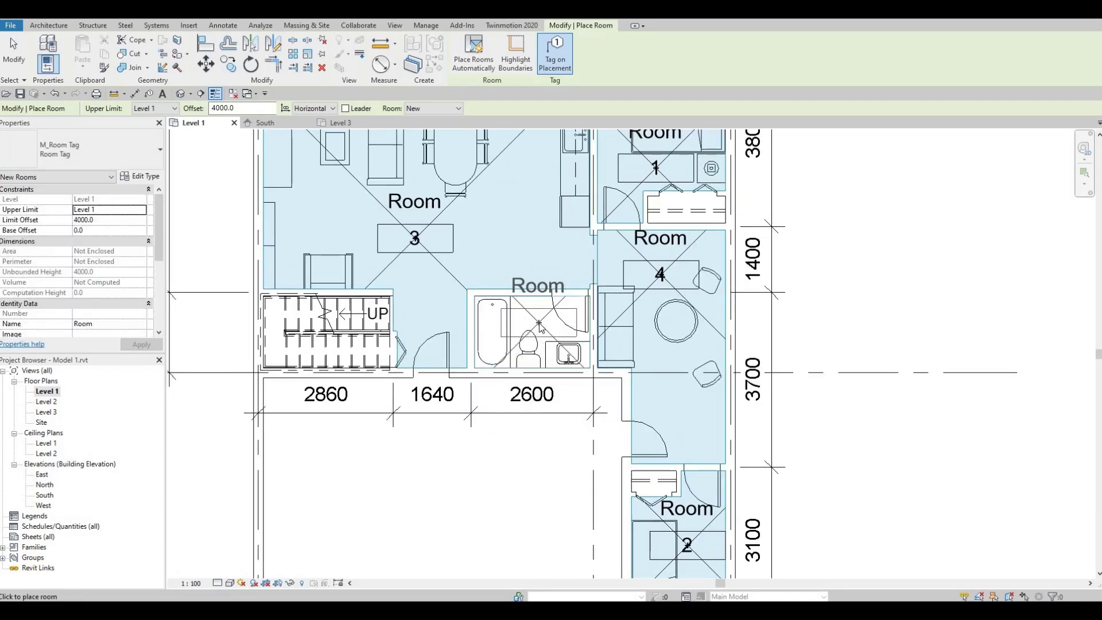
pyautogui.click(540, 324)
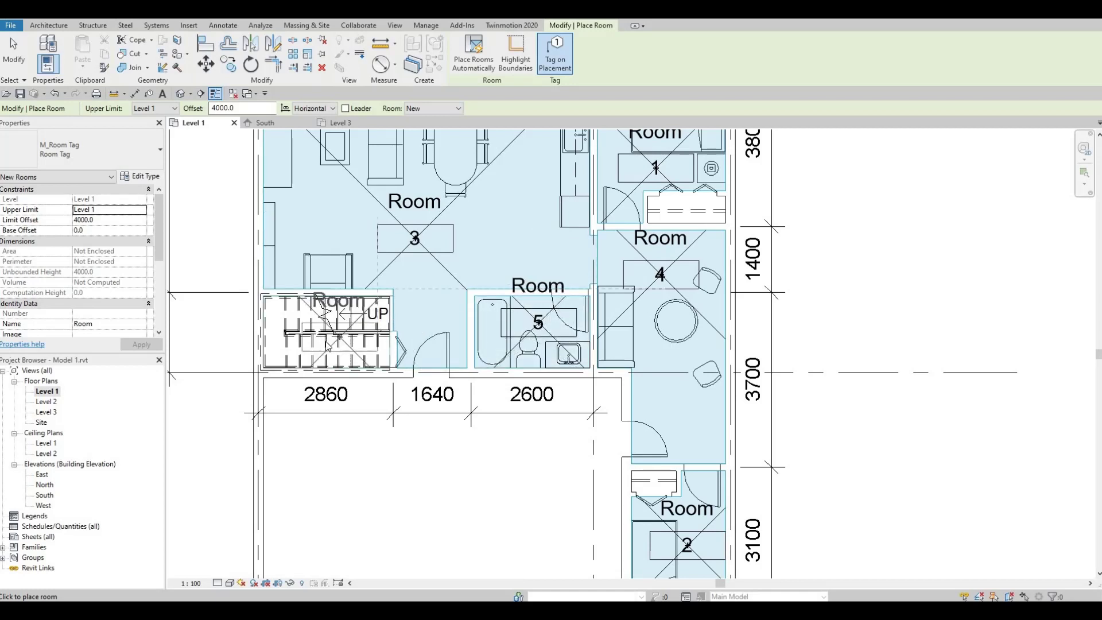
pyautogui.click(412, 347)
pyautogui.press('Escape')
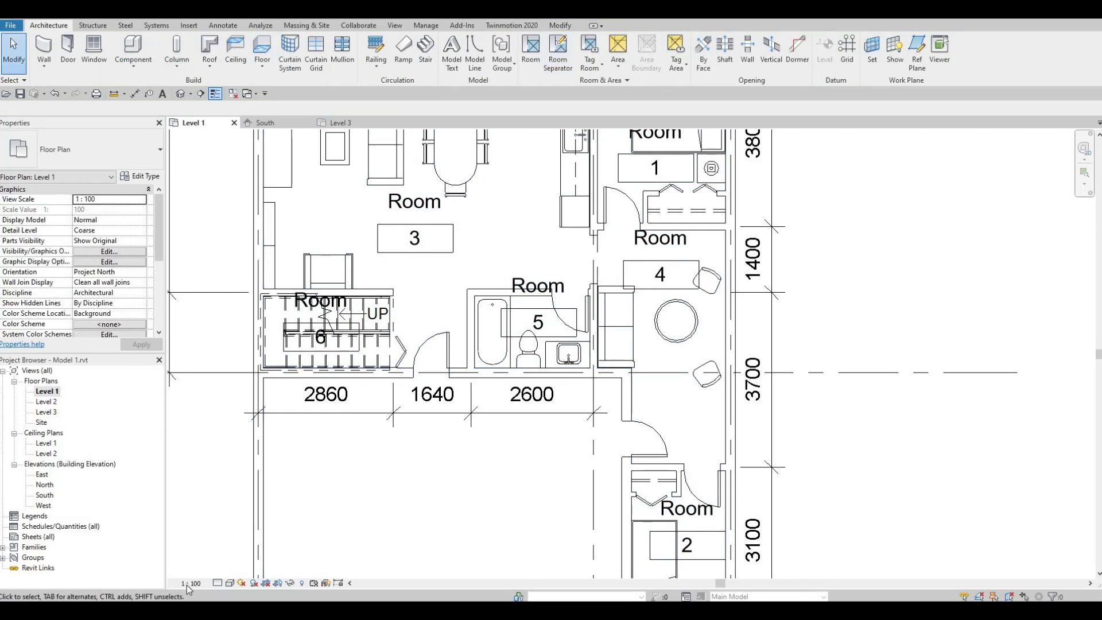
# Step: Set the Level 1 floor plan's view scale to 1:50
pyautogui.click(190, 583)
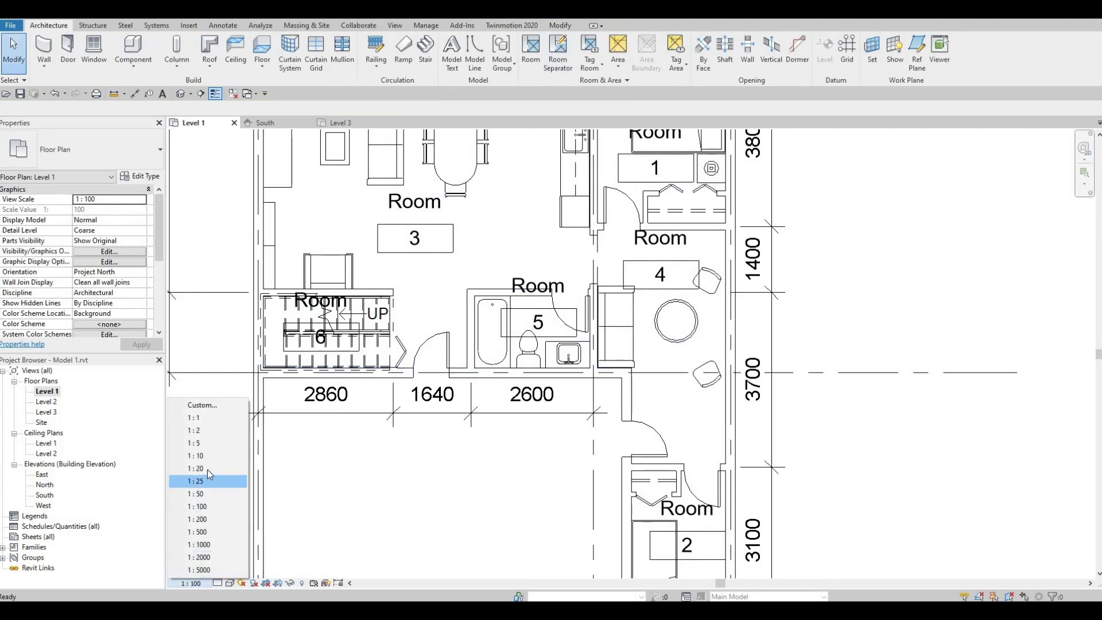
pyautogui.click(206, 468)
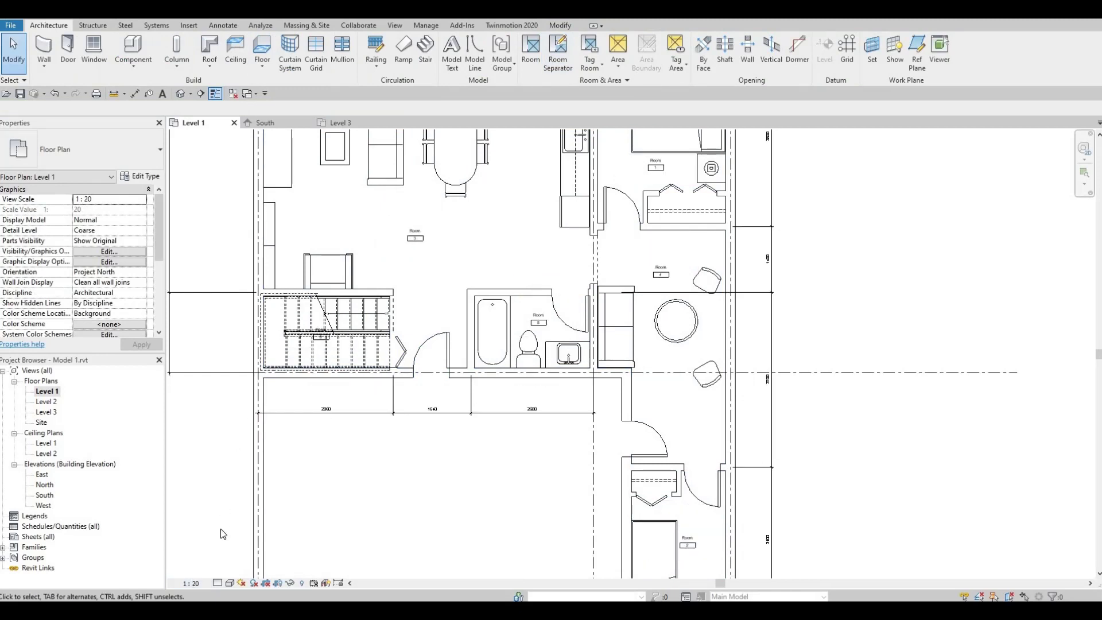
pyautogui.click(195, 583)
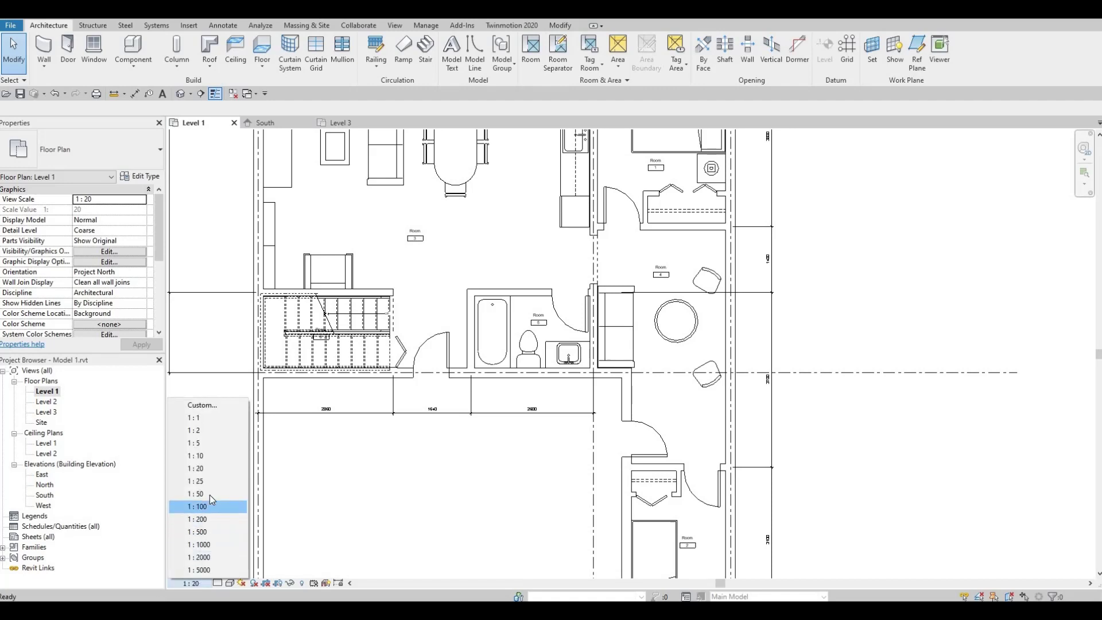
pyautogui.click(209, 494)
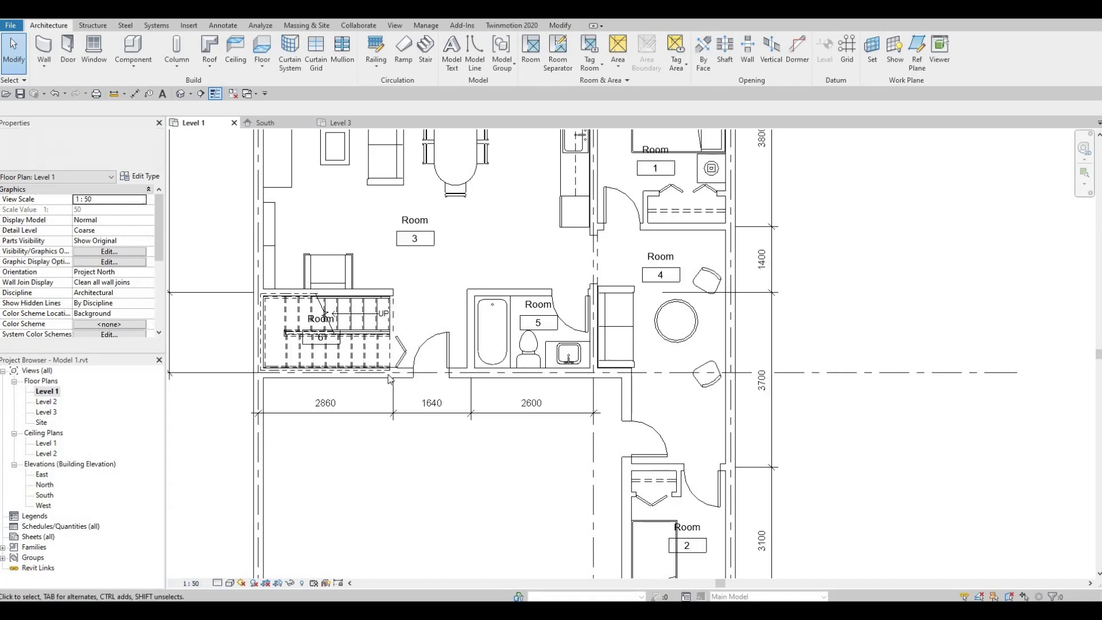
# Step: Move the double bedroom's room tag down clear of the bed and rename the room Bedroom 1
pyautogui.moveTo(494, 376); pyautogui.dragTo(395, 435, button='middle')
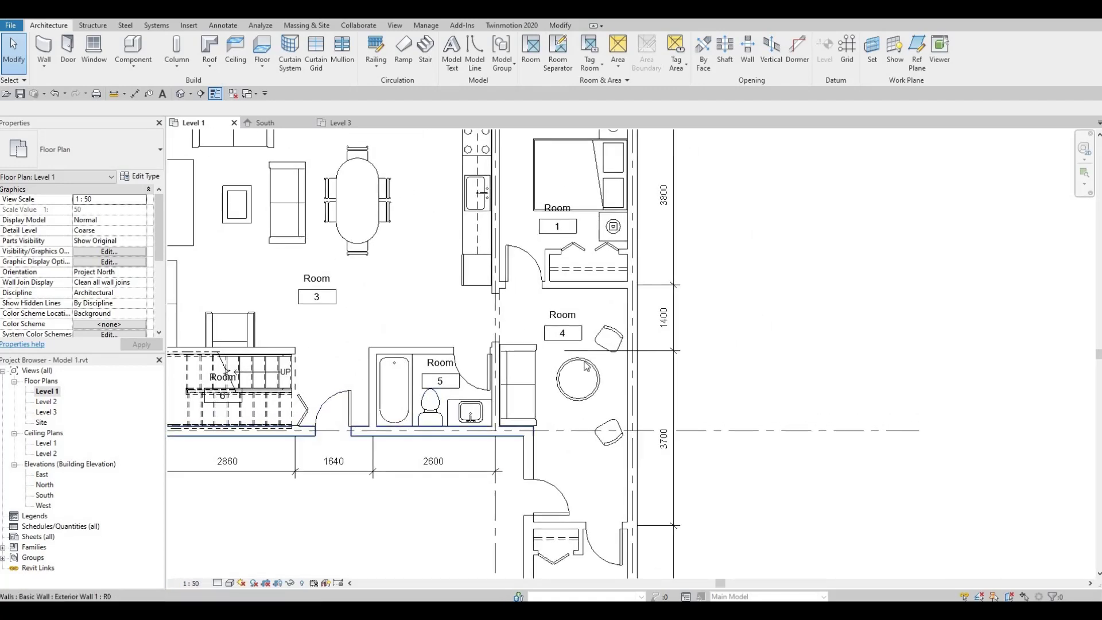
pyautogui.scroll(3, 517, 282)
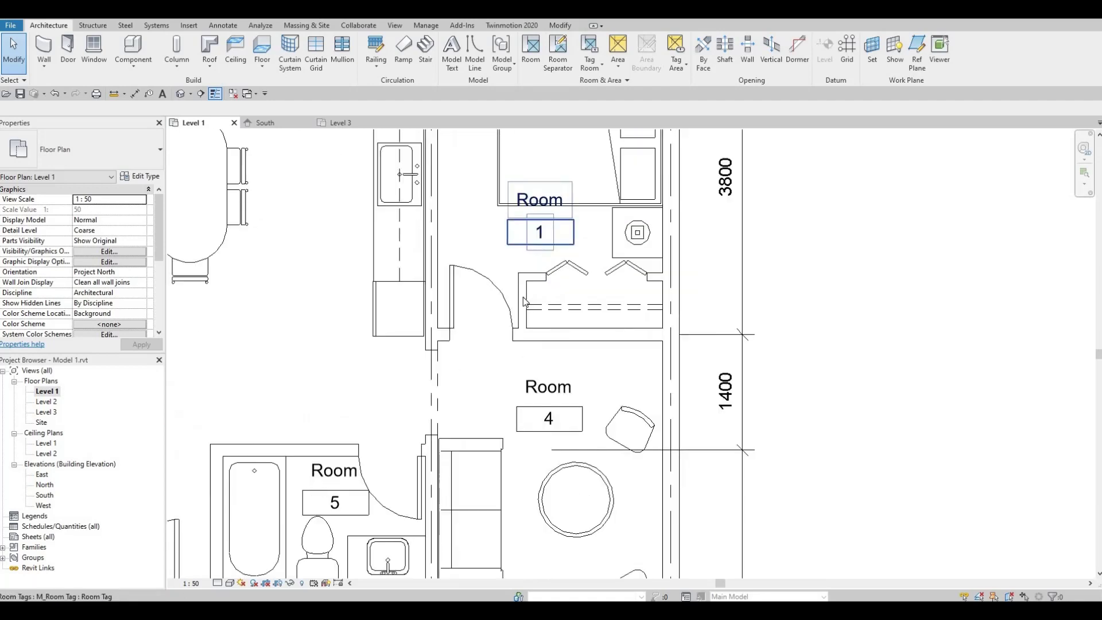
pyautogui.moveTo(517, 282); pyautogui.dragTo(517, 283, button='middle')
pyautogui.click(520, 293)
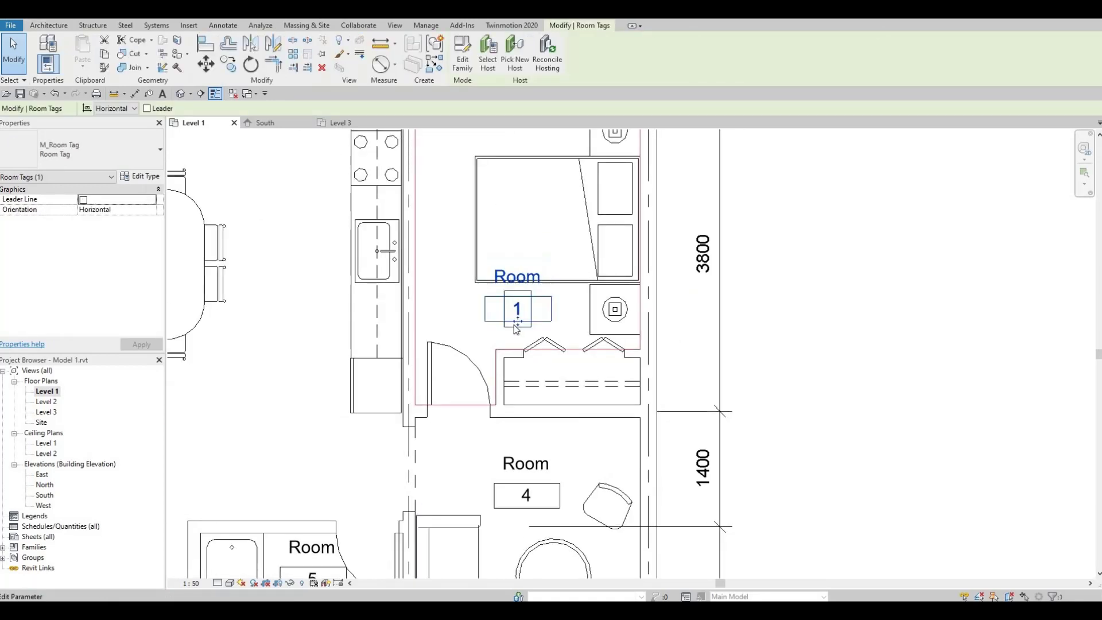
pyautogui.moveTo(518, 329); pyautogui.dragTo(518, 346)
pyautogui.click(516, 293)
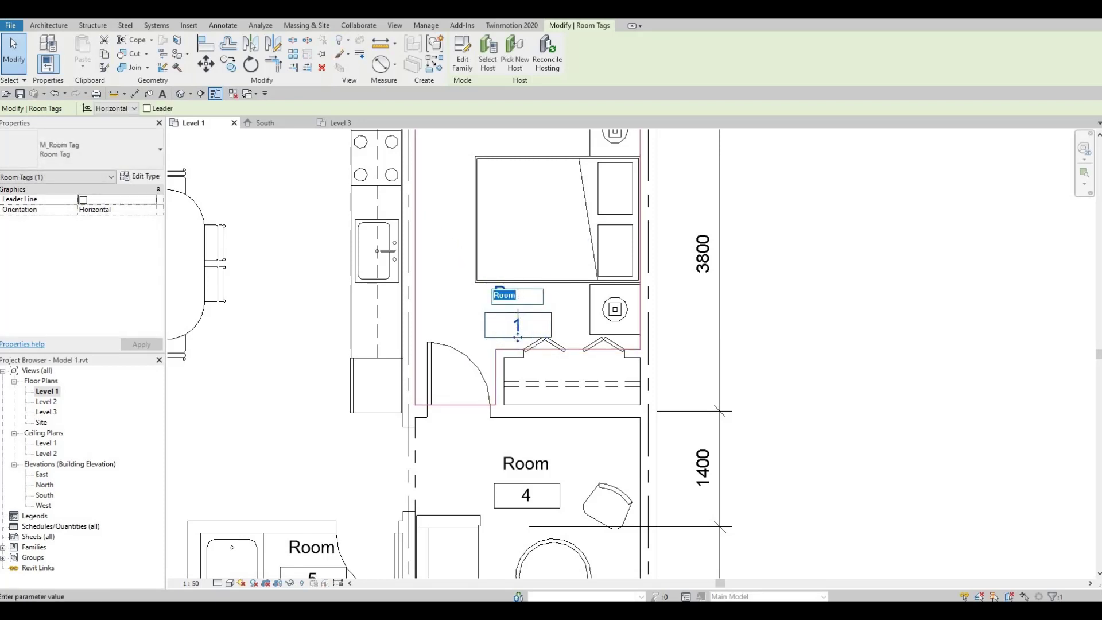
pyautogui.write('Bedr')
pyautogui.press('Return')
# Step: Rename the sitting area's room, below the double bedroom, as Receiving
pyautogui.scroll(-2, 542, 313)
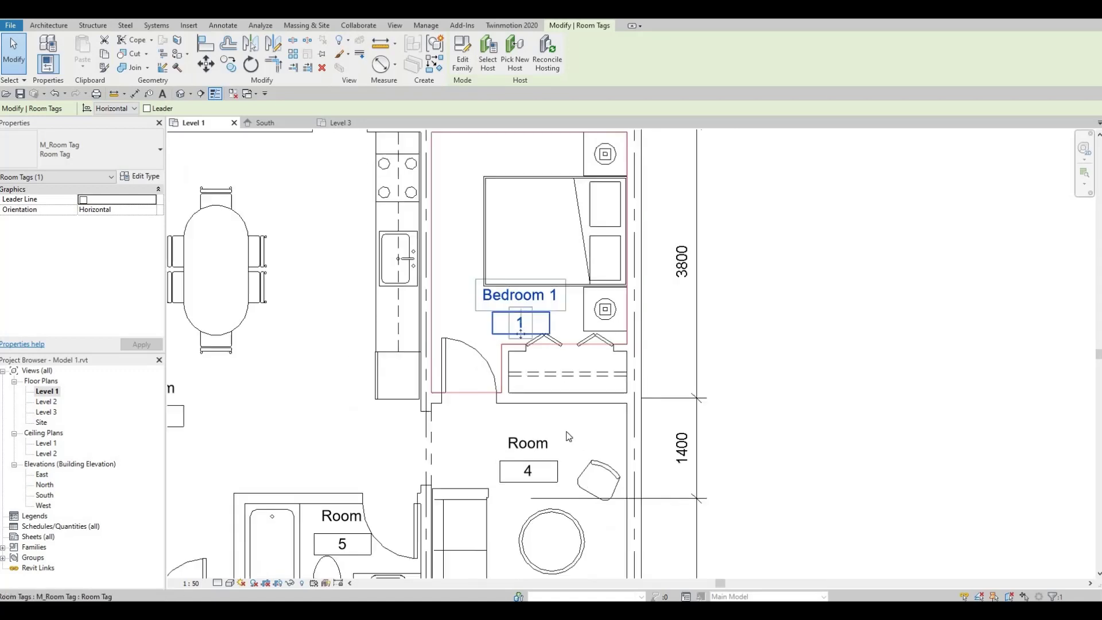
pyautogui.click(535, 425)
pyautogui.click(536, 425)
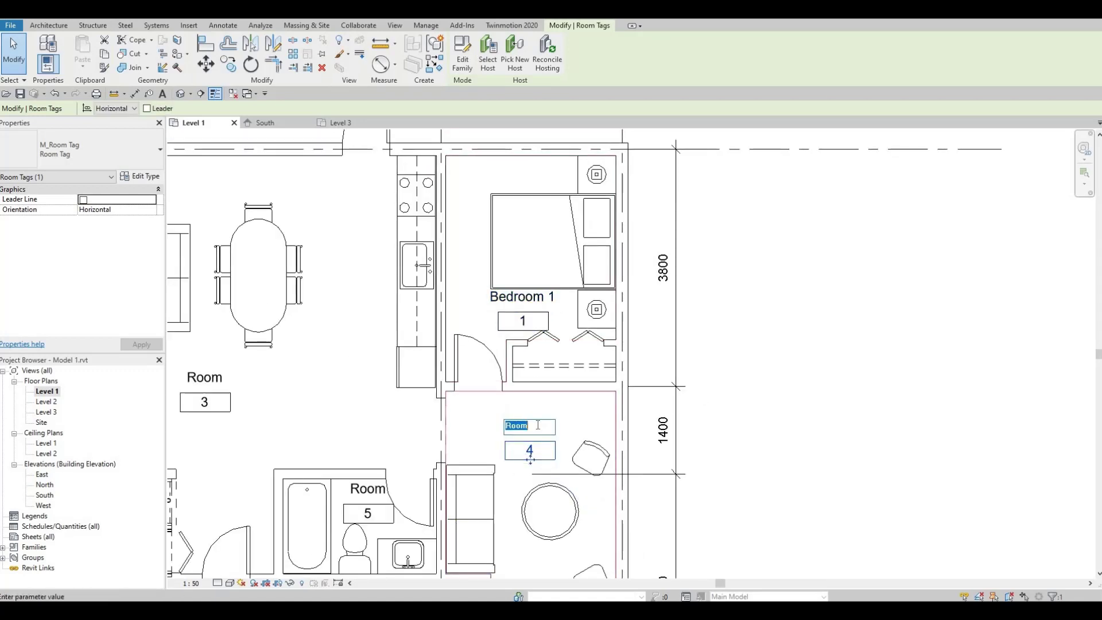
pyautogui.write('Receiving')
pyautogui.press('Return')
pyautogui.click(712, 389)
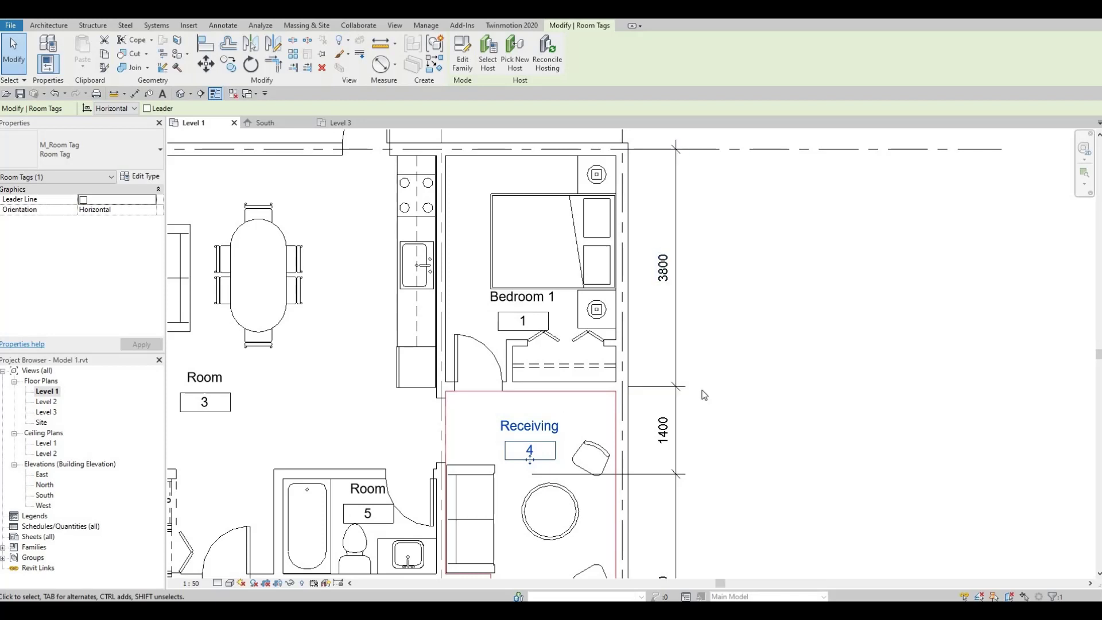
# Step: Rename the single bedroom at the building's lower end as Bedroom 2 and shift its tag sideways off the bed
pyautogui.scroll(-3, 608, 405)
pyautogui.scroll(3, 467, 487)
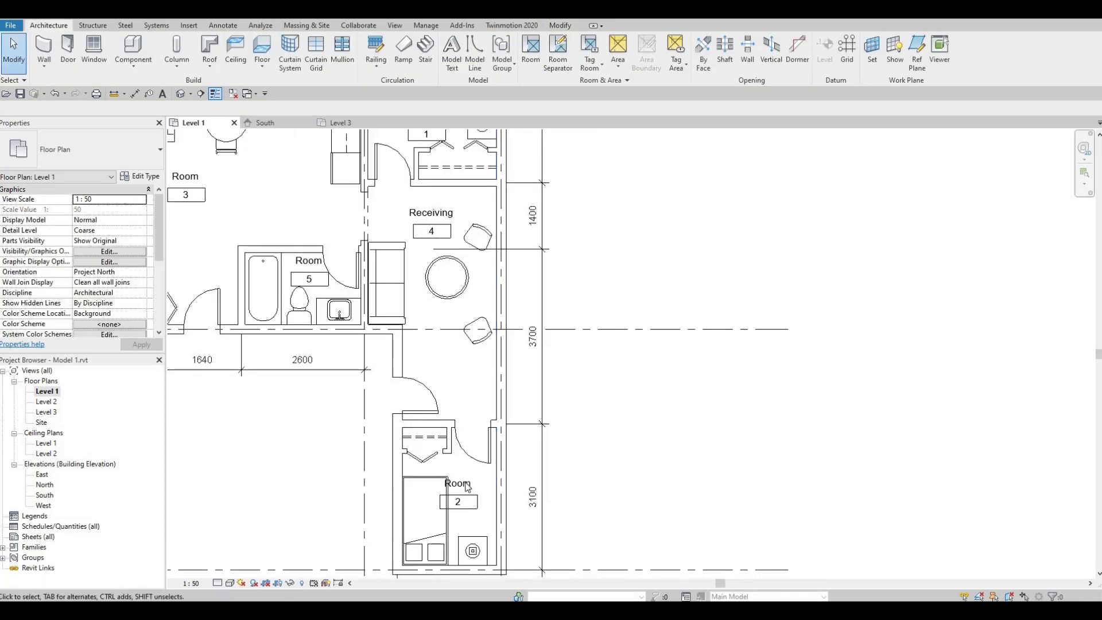
pyautogui.click(466, 486)
pyautogui.click(462, 485)
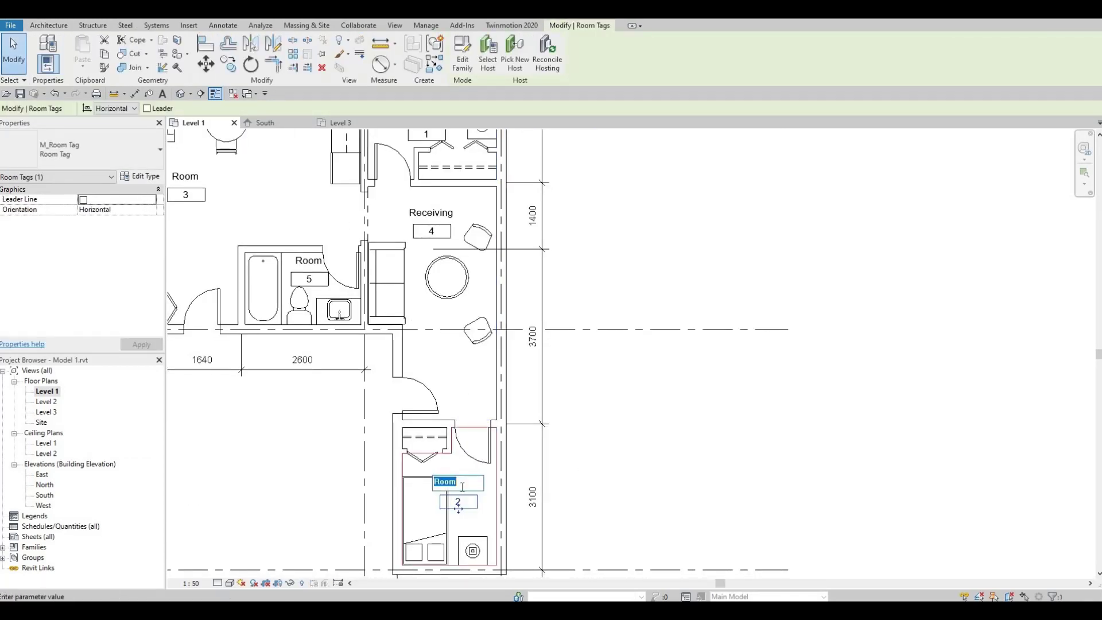
pyautogui.write('Bedr')
pyautogui.press('Return')
pyautogui.click(508, 474)
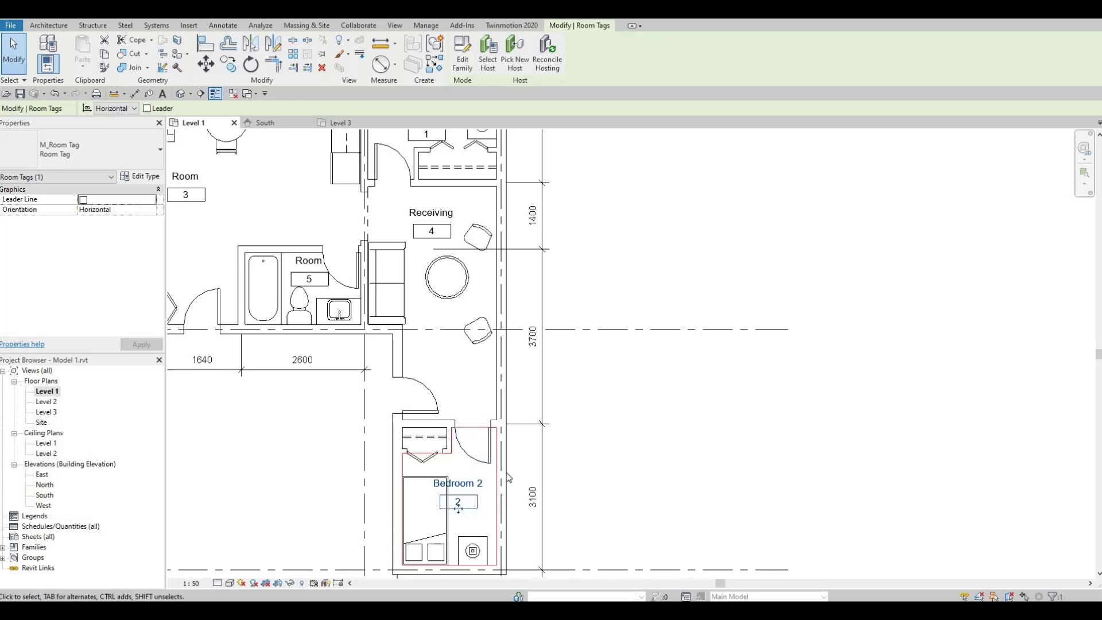
pyautogui.click(460, 506)
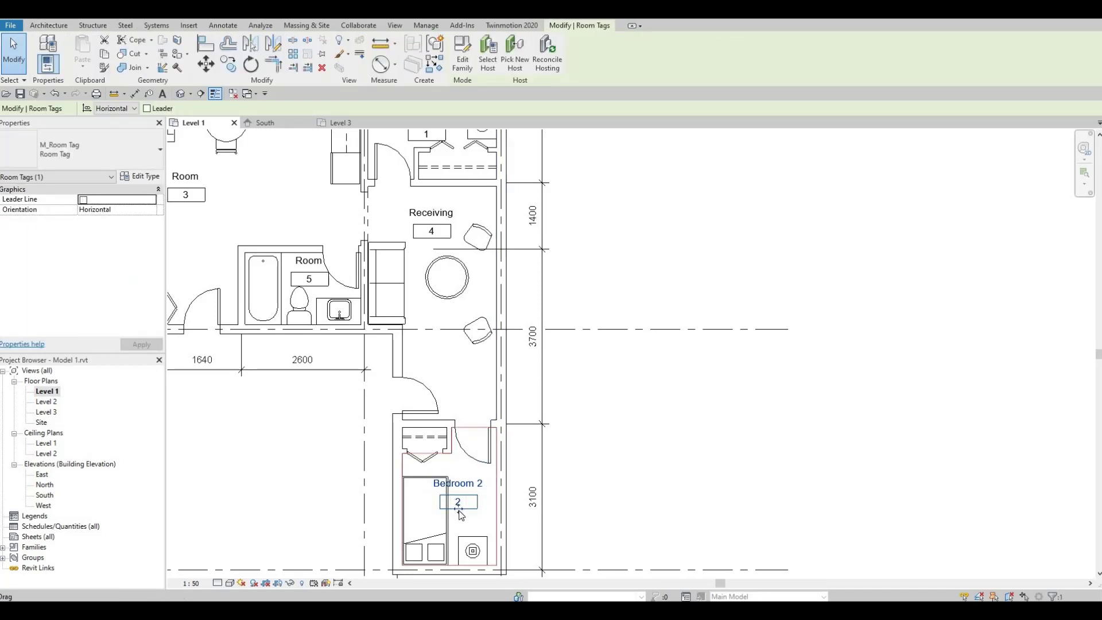
pyautogui.moveTo(466, 508); pyautogui.dragTo(470, 508)
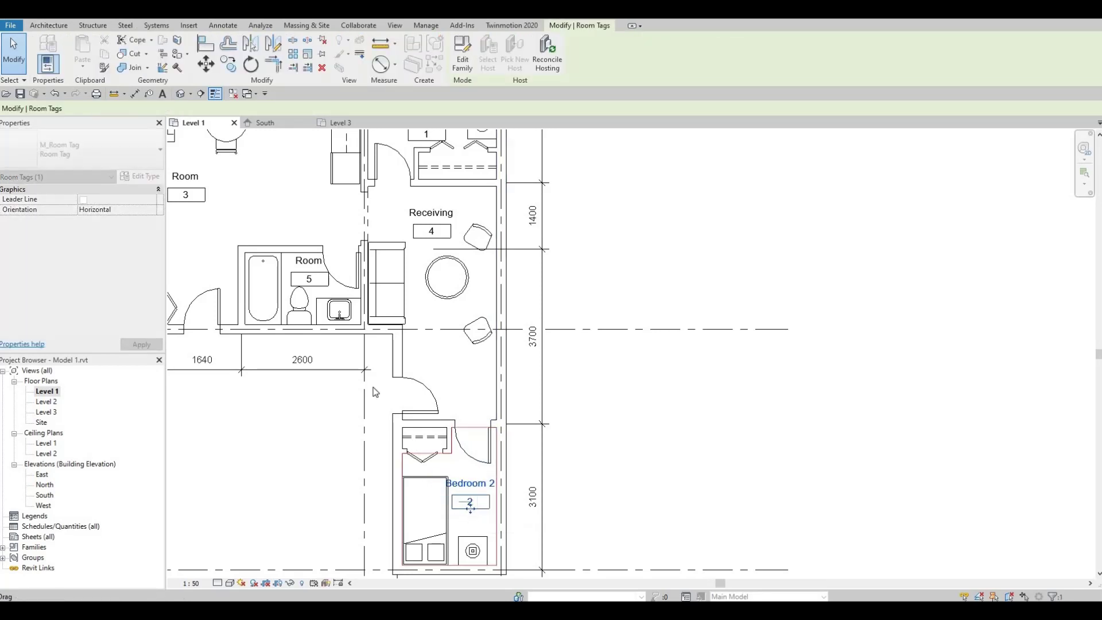
pyautogui.click(373, 389)
# Step: Rename the bathroom's room as Washroom
pyautogui.doubleClick(308, 261)
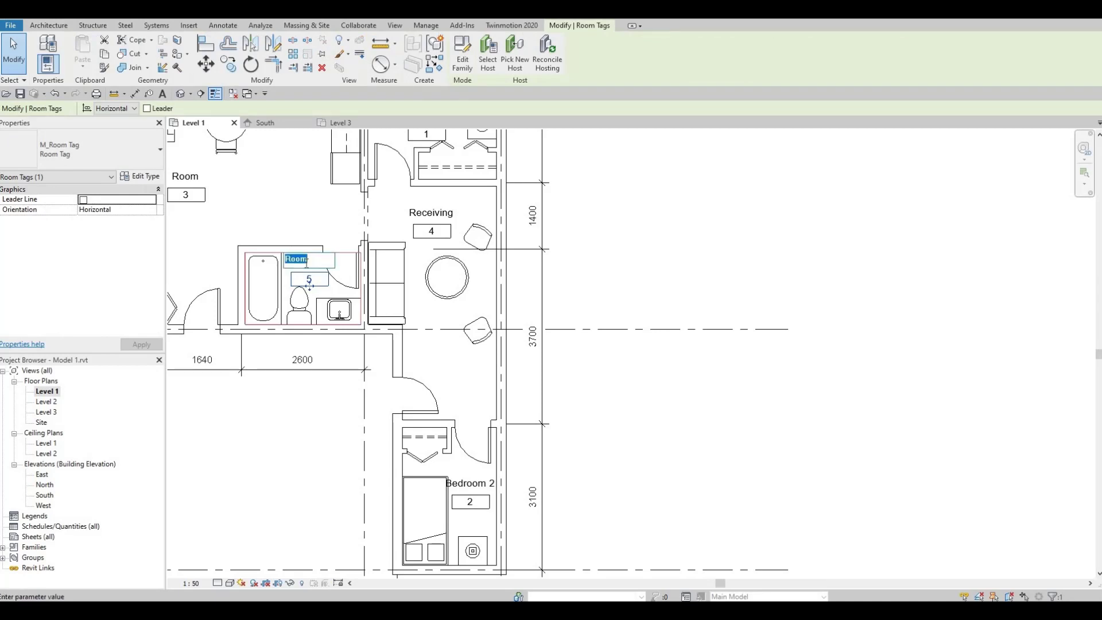
pyautogui.write('Washr')
pyautogui.click(344, 220)
# Step: Rename the large open living area's room as Dining/Living/Kitchen
pyautogui.moveTo(312, 226); pyautogui.dragTo(486, 372, button='middle')
pyautogui.click(353, 324)
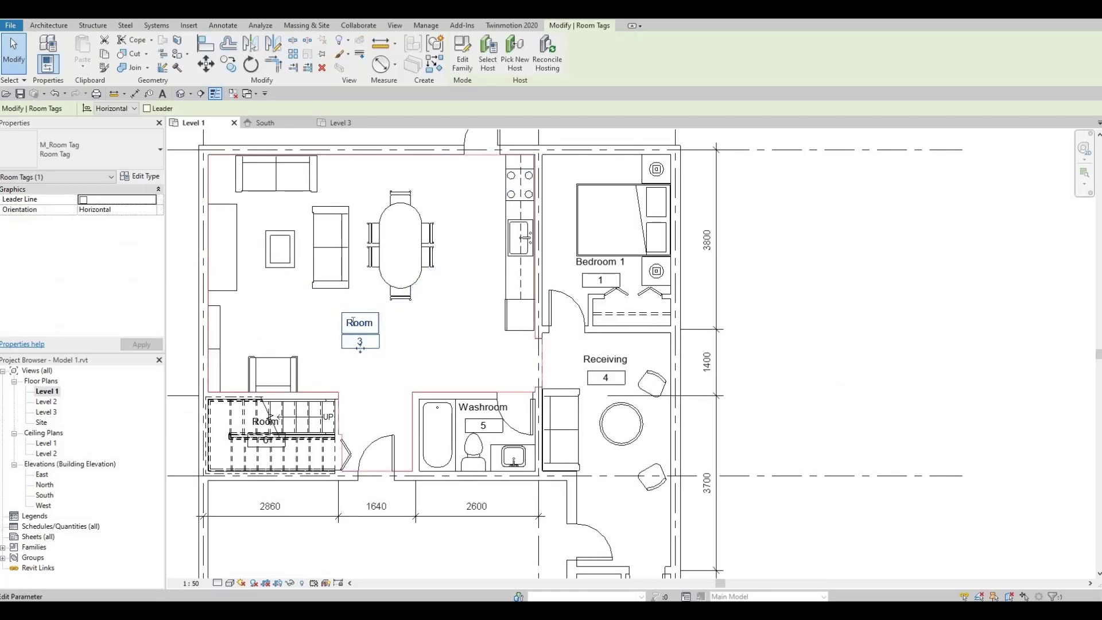
pyautogui.click(353, 323)
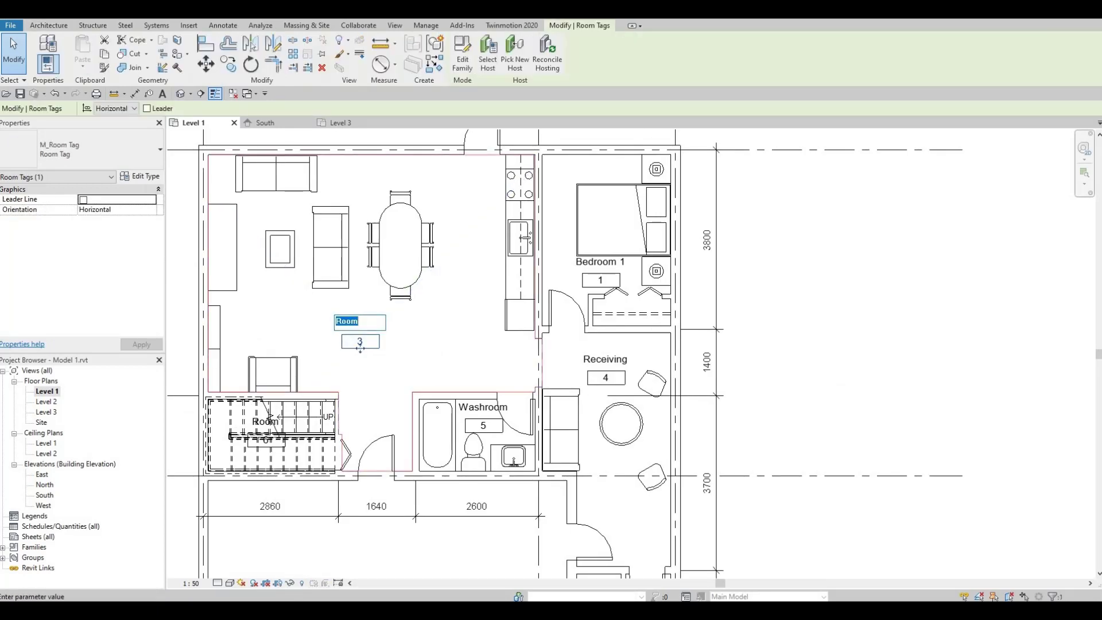
pyautogui.write('Di')
pyautogui.write('ning/Living')
pyautogui.write('/Kitchen')
pyautogui.click(429, 334)
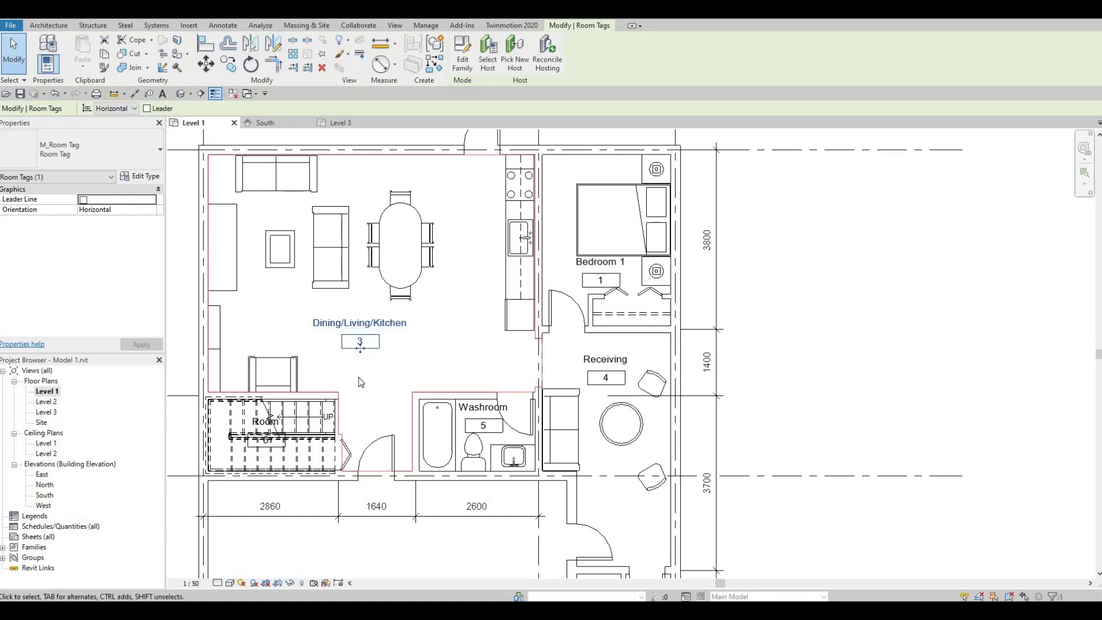
pyautogui.click(360, 380)
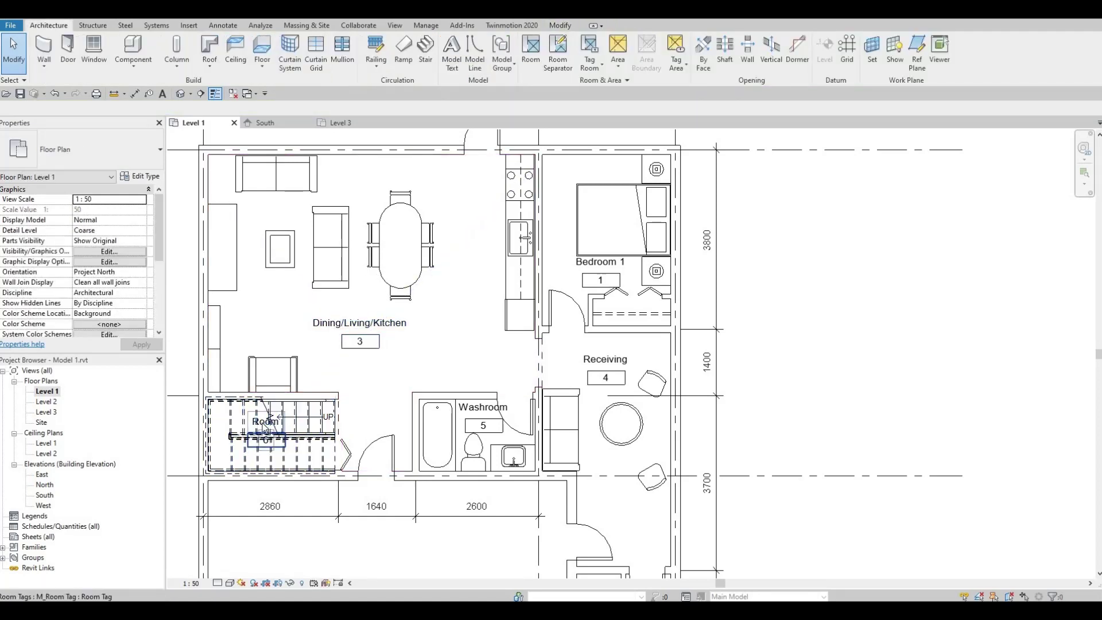
# Step: Rename the room at the U-shaped stair as Stairs
pyautogui.click(261, 422)
pyautogui.click(261, 421)
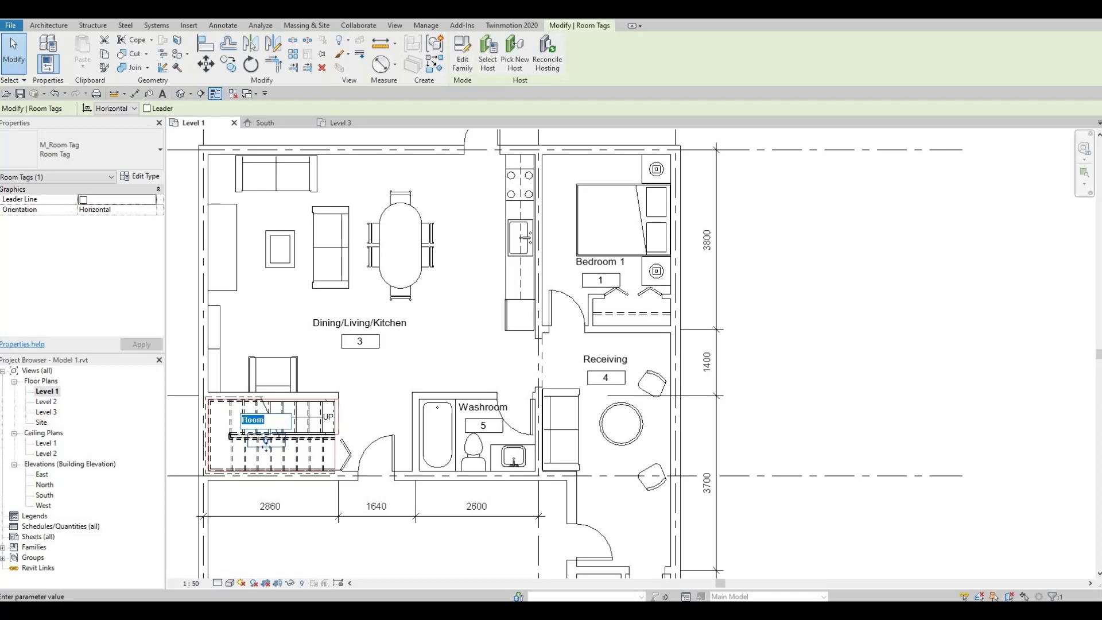
pyautogui.write('Stairs')
pyautogui.click(414, 364)
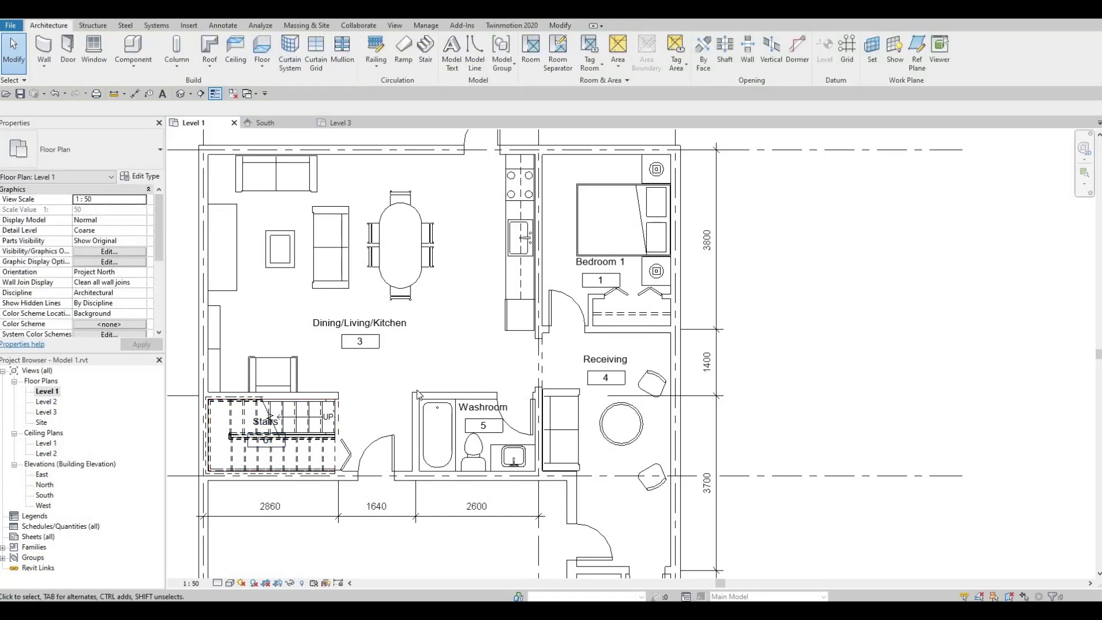
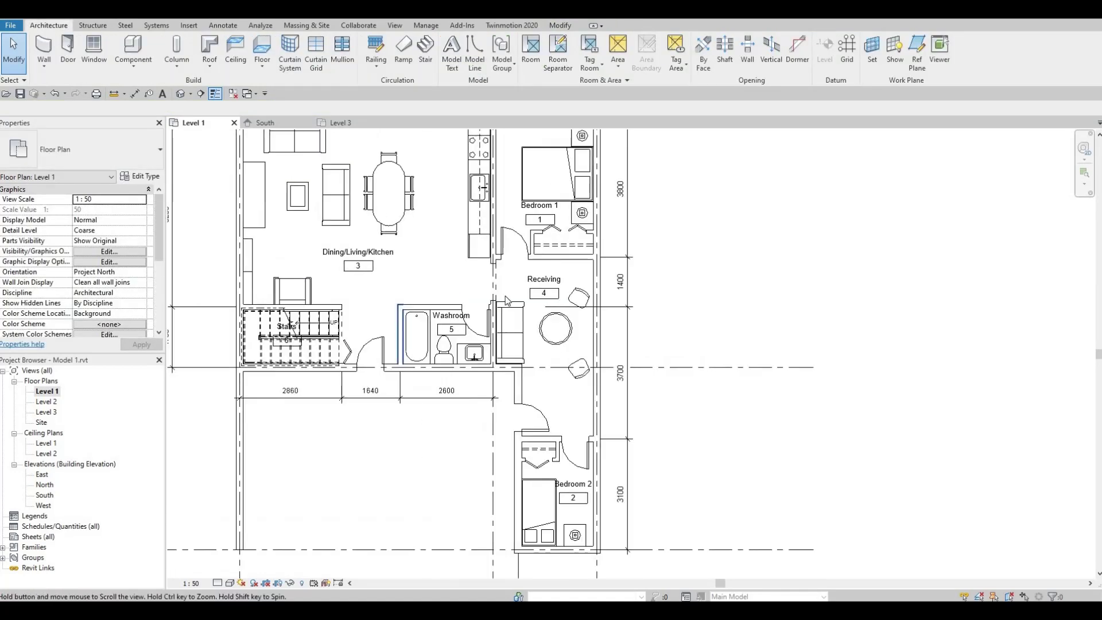
# Step: Move the Receiving room tag down to the clear area below the round table and chairs
pyautogui.click(525, 295)
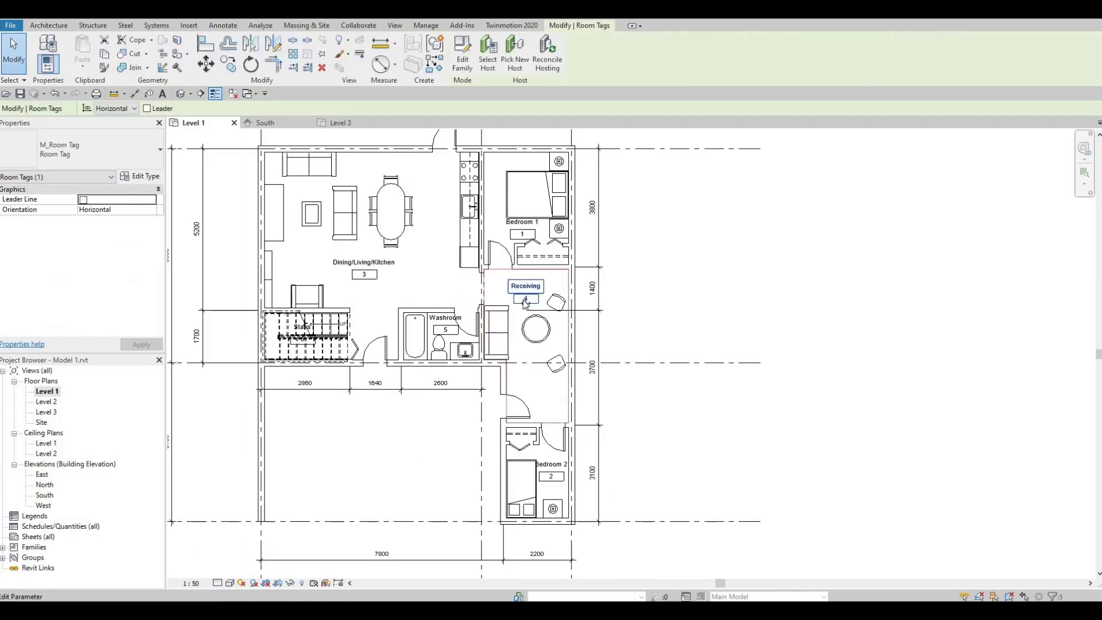
pyautogui.moveTo(532, 386); pyautogui.dragTo(534, 389)
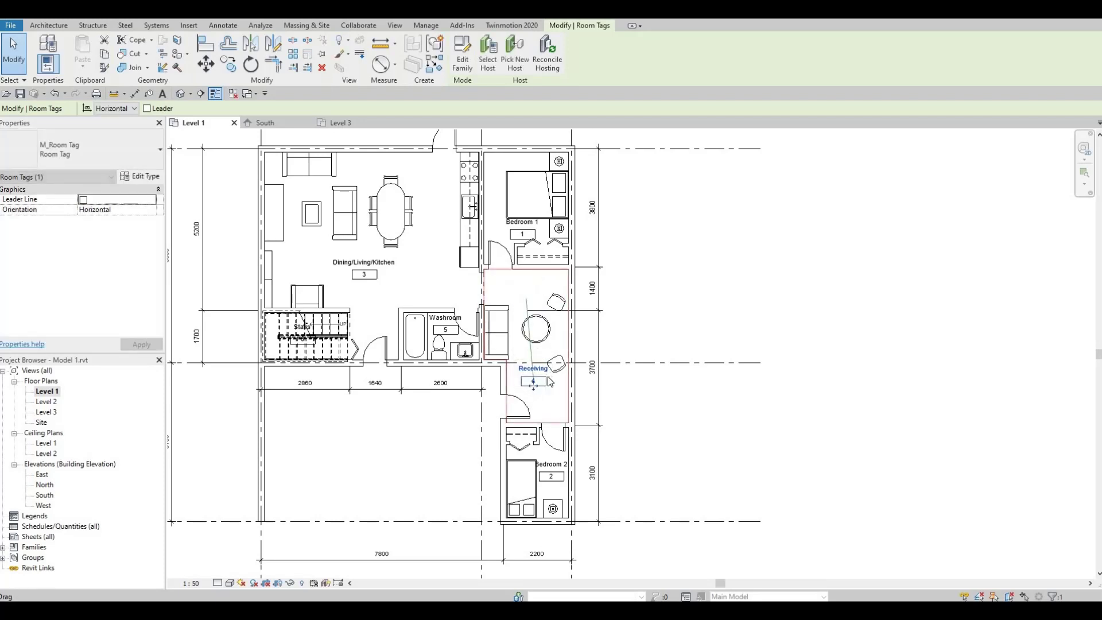
pyautogui.press('Escape')
pyautogui.moveTo(590, 379); pyautogui.dragTo(665, 371, button='middle')
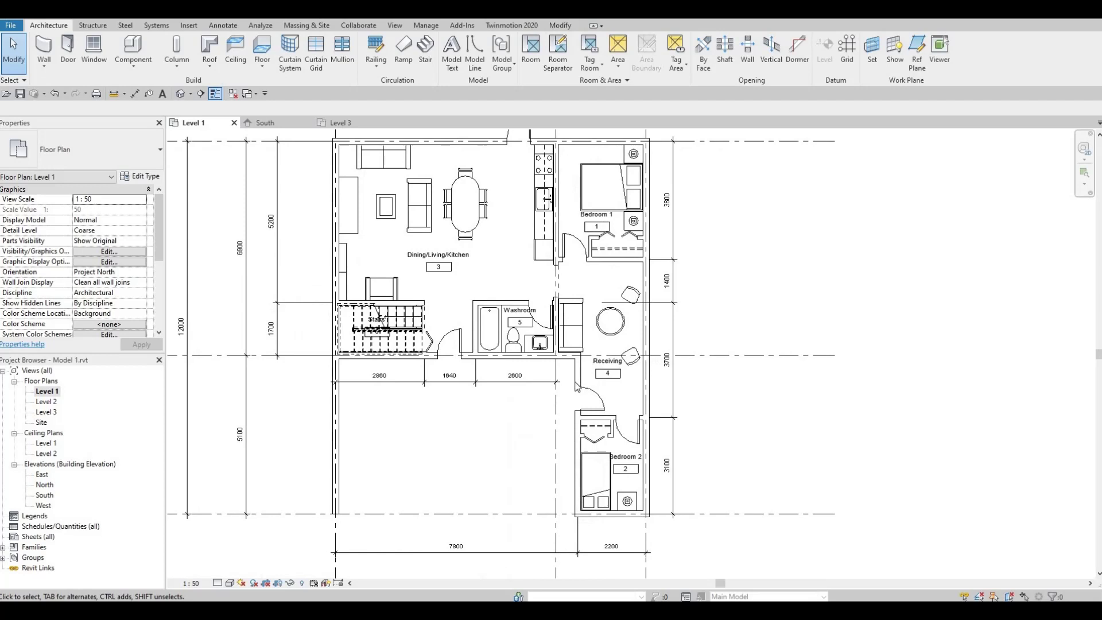
# Step: Start a floor on Level 1 and duplicate the Generic Floor - 400mm type as Floor 1
pyautogui.moveTo(578, 459); pyautogui.dragTo(518, 459, button='middle')
pyautogui.scroll(1, 576, 471)
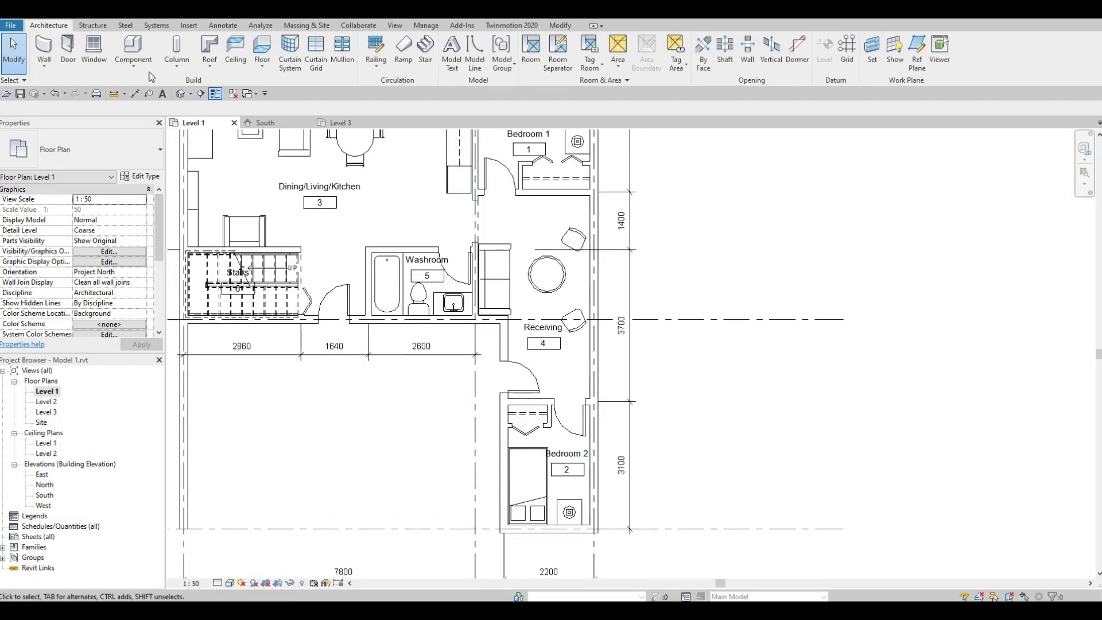
pyautogui.click(264, 49)
pyautogui.click(140, 177)
pyautogui.click(784, 147)
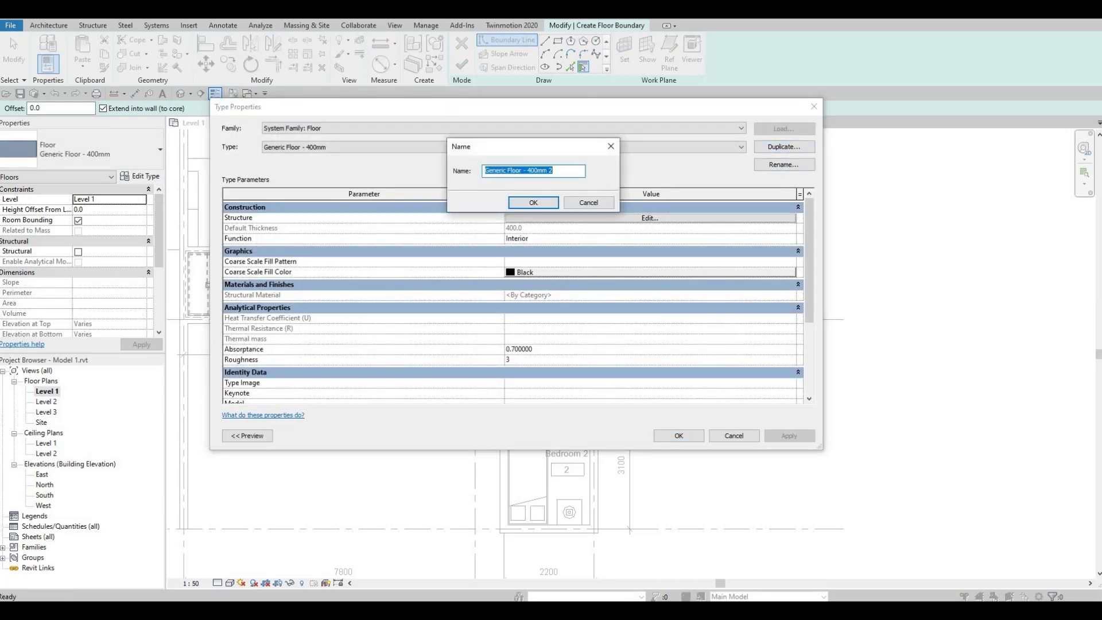
pyautogui.write('Floor 1')
pyautogui.click(549, 204)
# Step: Set the structure layer of Floor 1 to 200 mm thick and assign it the Concrete Masonry Units material
pyautogui.click(608, 220)
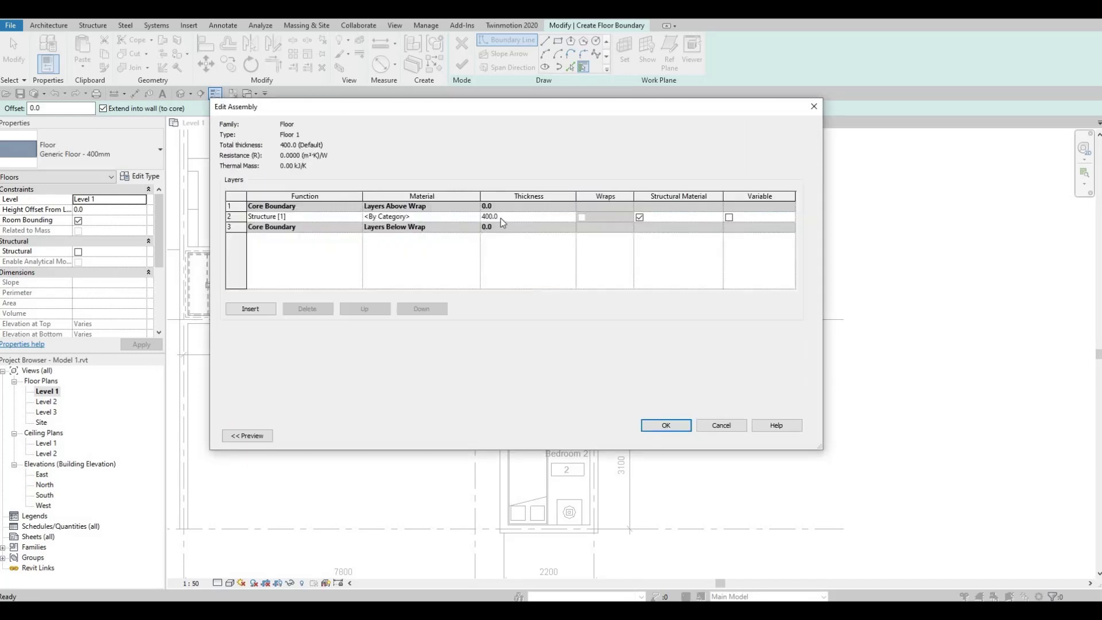
pyautogui.click(514, 218)
pyautogui.write('200')
pyautogui.click(475, 217)
pyautogui.click(477, 217)
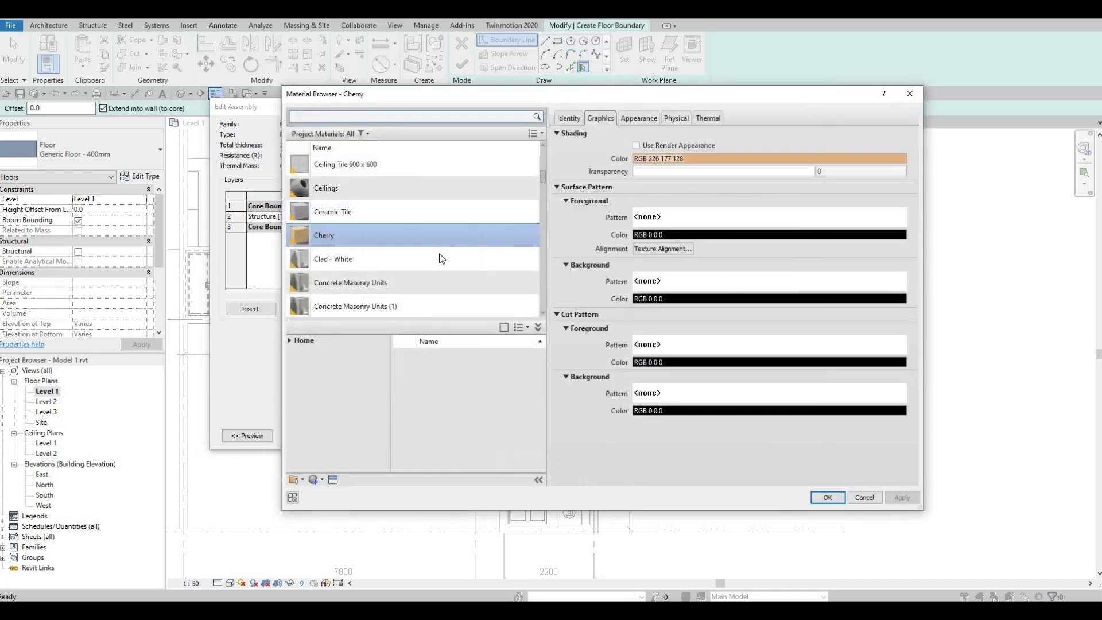
pyautogui.click(405, 285)
pyautogui.click(819, 498)
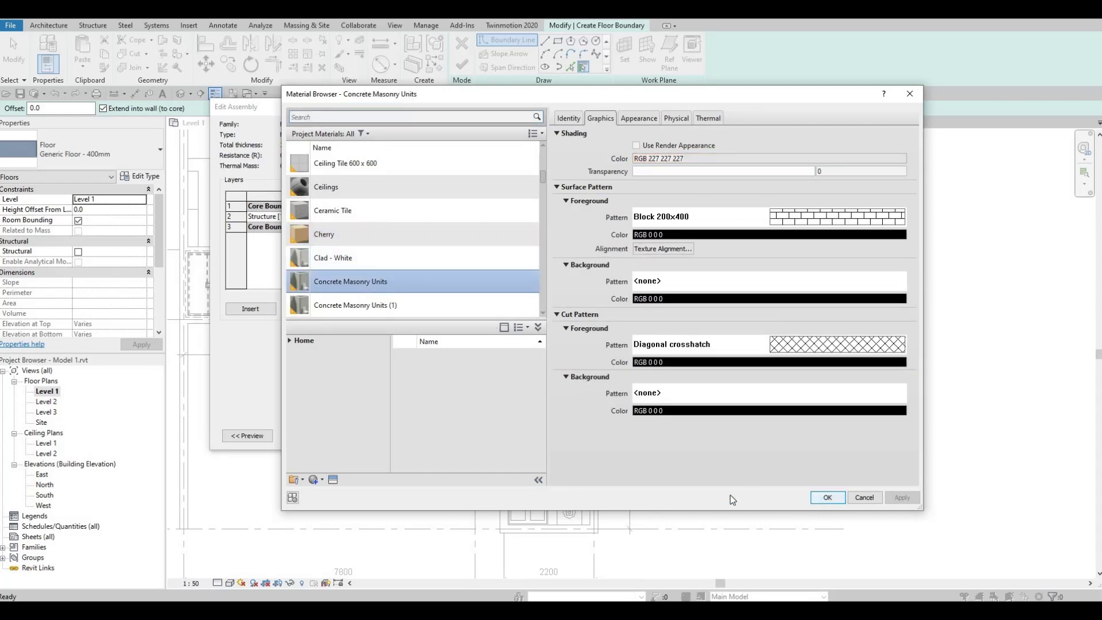
pyautogui.click(667, 425)
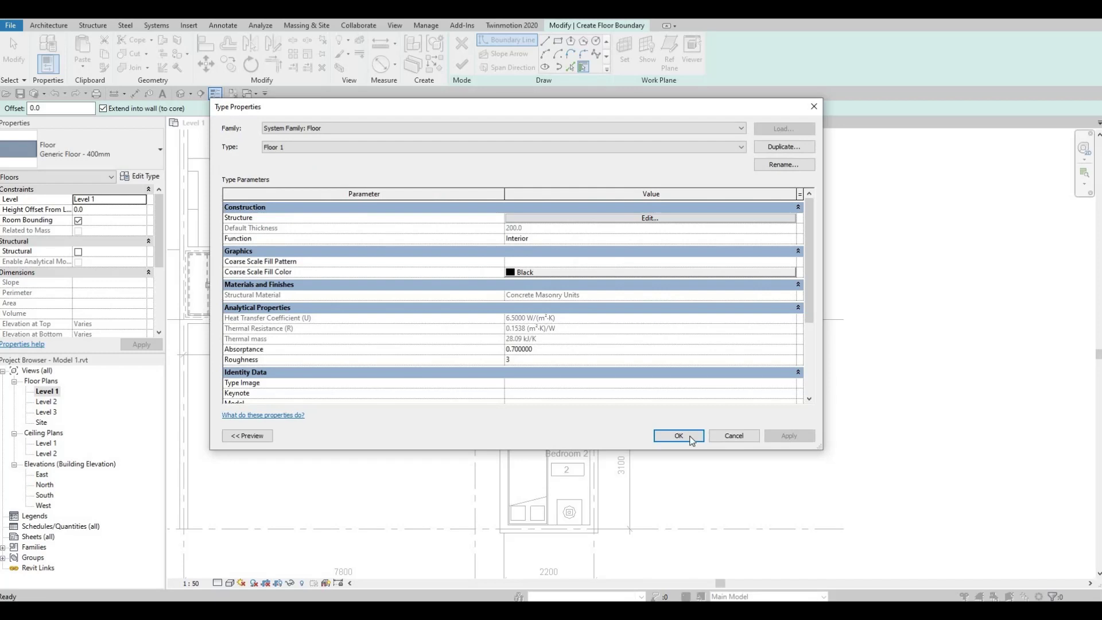
# Step: Sketch a rectangular floor boundary from the building's upper-left exterior corner to the outer lower-right corner at Bedroom 2
pyautogui.scroll(-1, 519, 334)
pyautogui.moveTo(502, 379); pyautogui.dragTo(502, 411, button='middle')
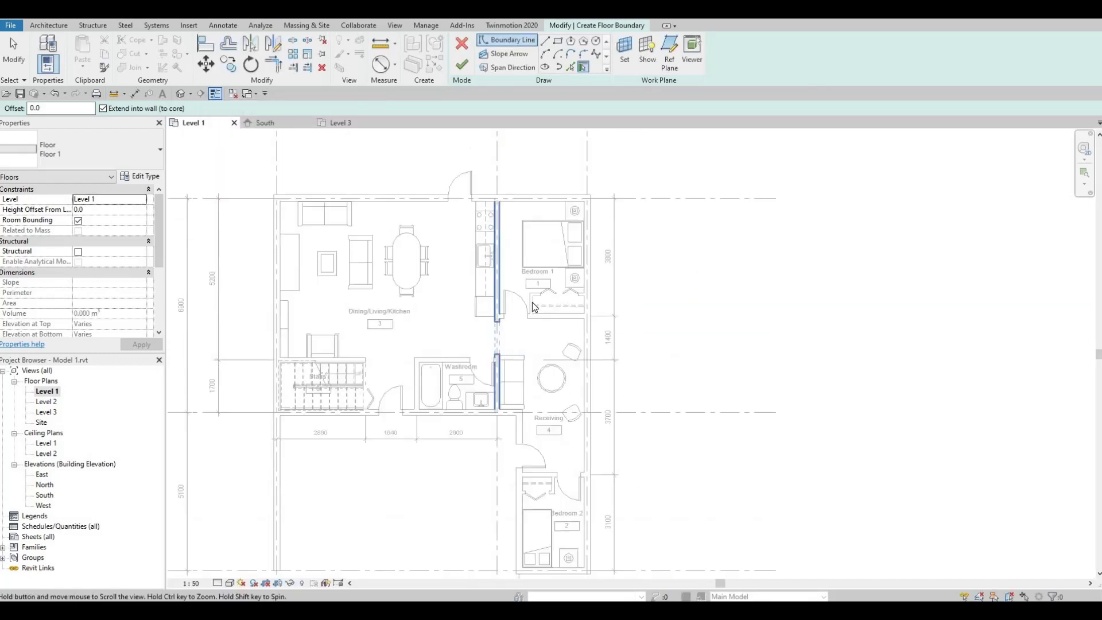
pyautogui.moveTo(546, 376); pyautogui.dragTo(558, 511, button='middle')
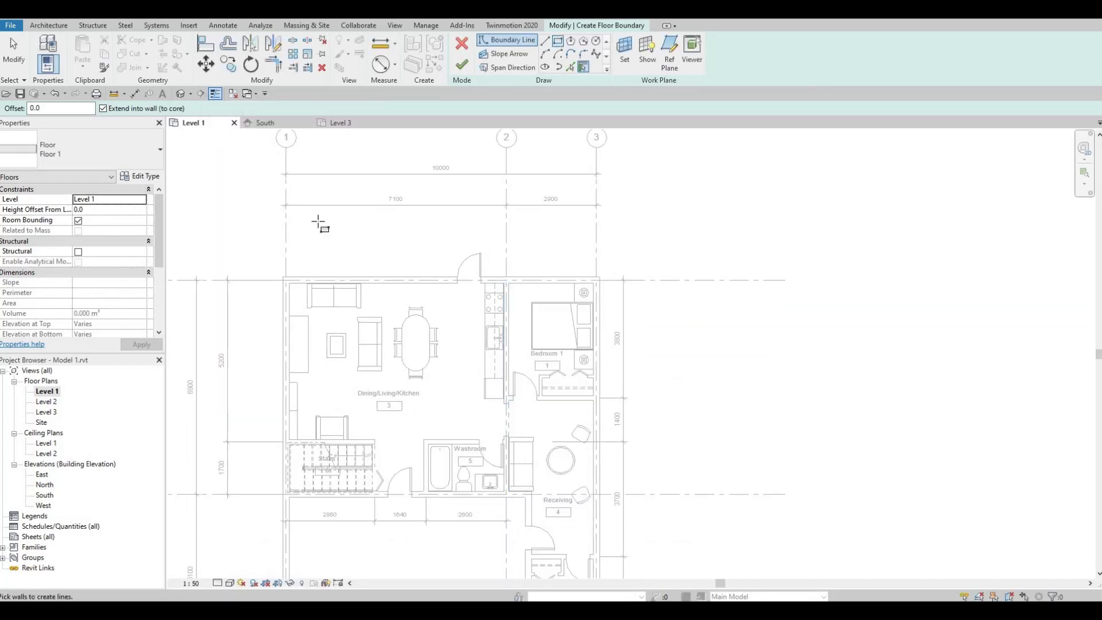
pyautogui.press('l')
pyautogui.press('i')
pyautogui.scroll(2, 285, 280)
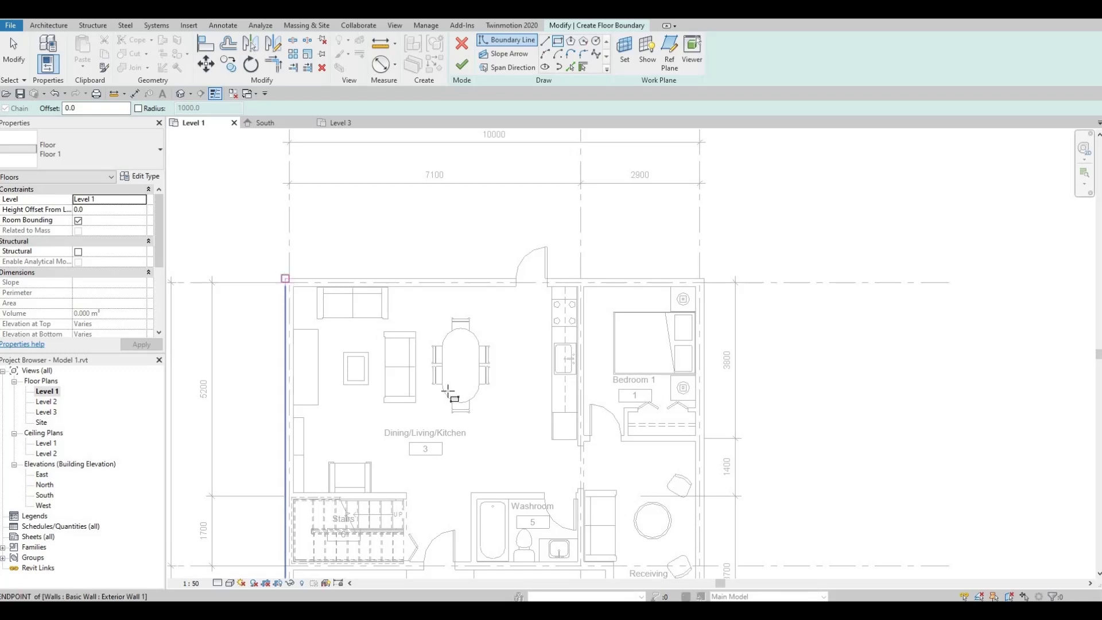
pyautogui.click(286, 278)
pyautogui.scroll(-2, 487, 479)
pyautogui.moveTo(518, 518); pyautogui.dragTo(459, 257, button='middle')
pyautogui.scroll(2, 593, 433)
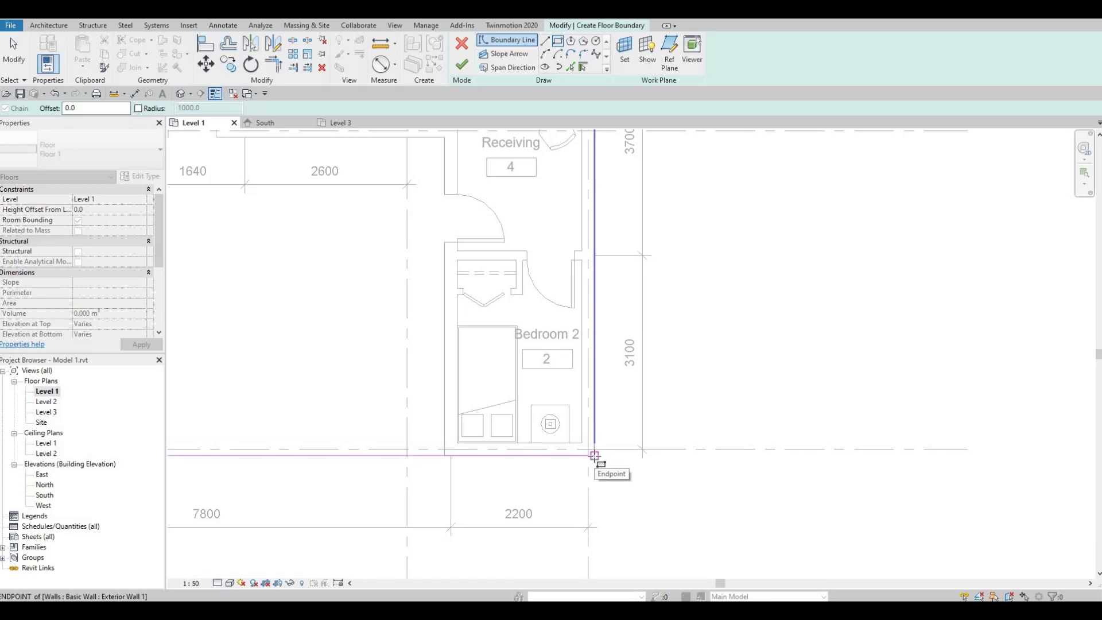
pyautogui.click(595, 455)
pyautogui.scroll(-3, 568, 391)
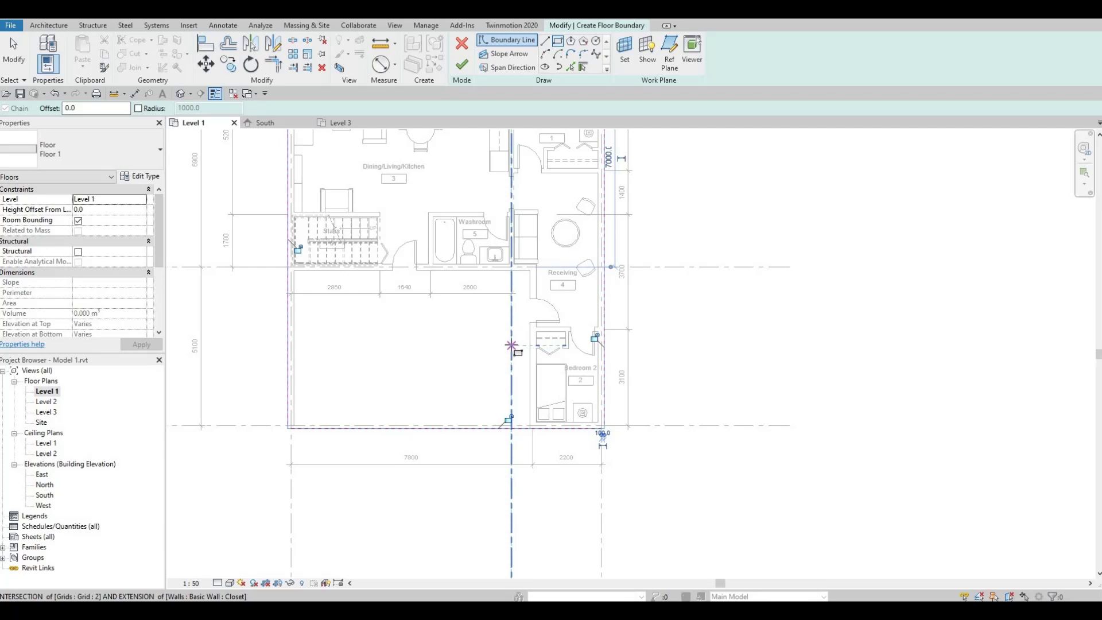
pyautogui.press('Escape')
pyautogui.press('Escape')
# Step: Draw boundary lines along the exterior wall faces below the stairs and washroom and down beside Receiving and Bedroom 2
pyautogui.scroll(3, 290, 263)
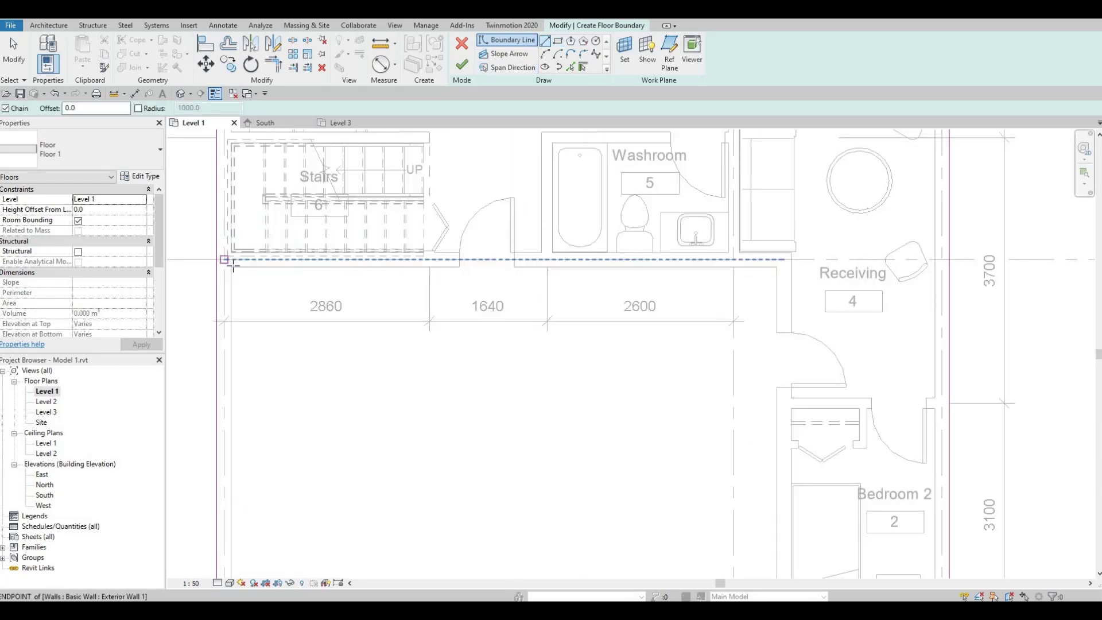
pyautogui.click(231, 266)
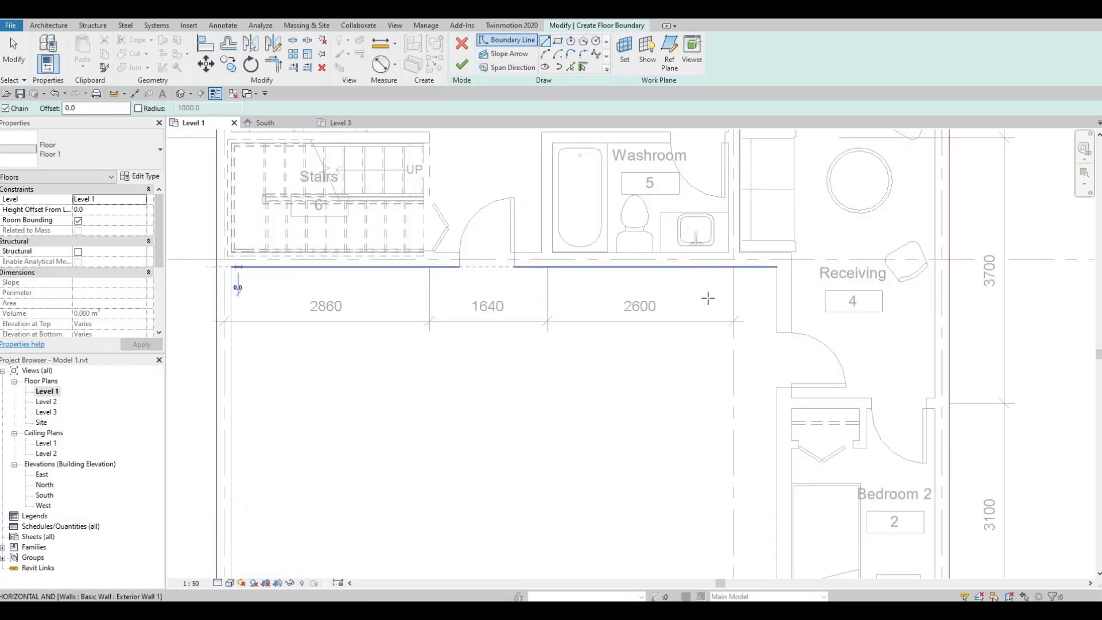
pyautogui.click(777, 267)
pyautogui.moveTo(747, 451); pyautogui.dragTo(659, 237, button='middle')
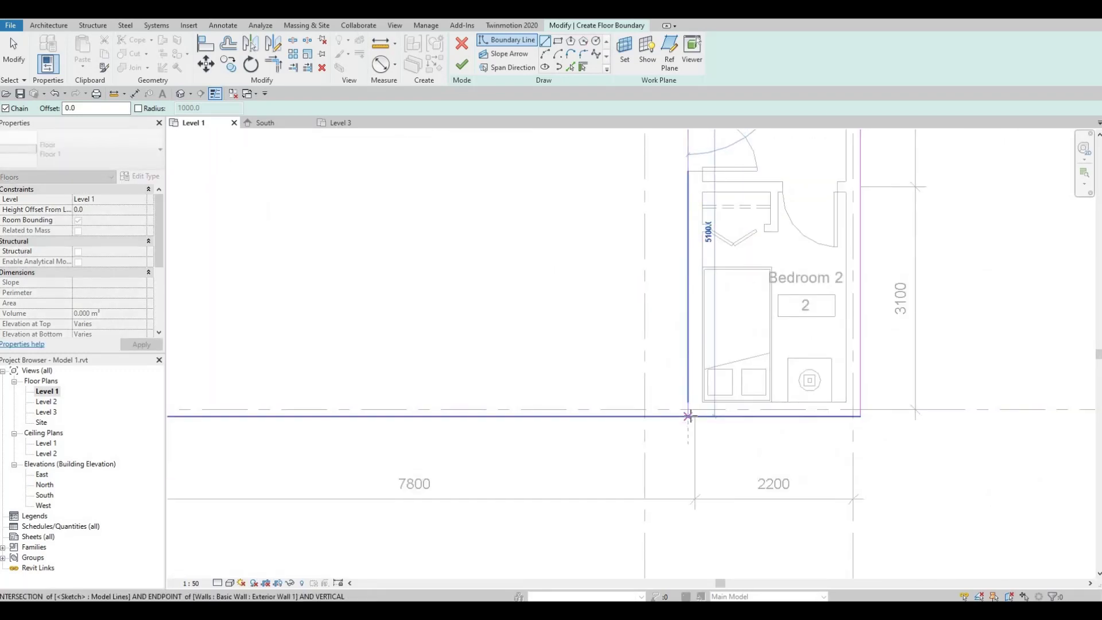
pyautogui.click(673, 386)
pyautogui.press('Escape')
pyautogui.press('Escape')
# Step: Trim the floor boundary corners at Bedroom 2's lower wall and below the stairs to leave an L-shaped outline
pyautogui.scroll(-2, 650, 417)
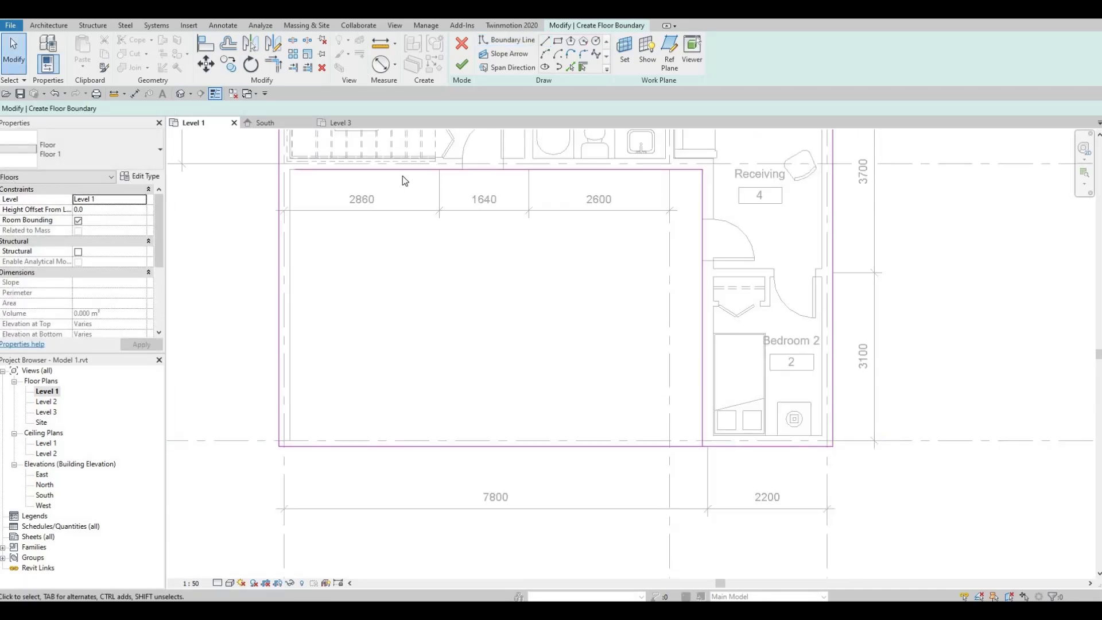
pyautogui.click(274, 65)
pyautogui.click(704, 419)
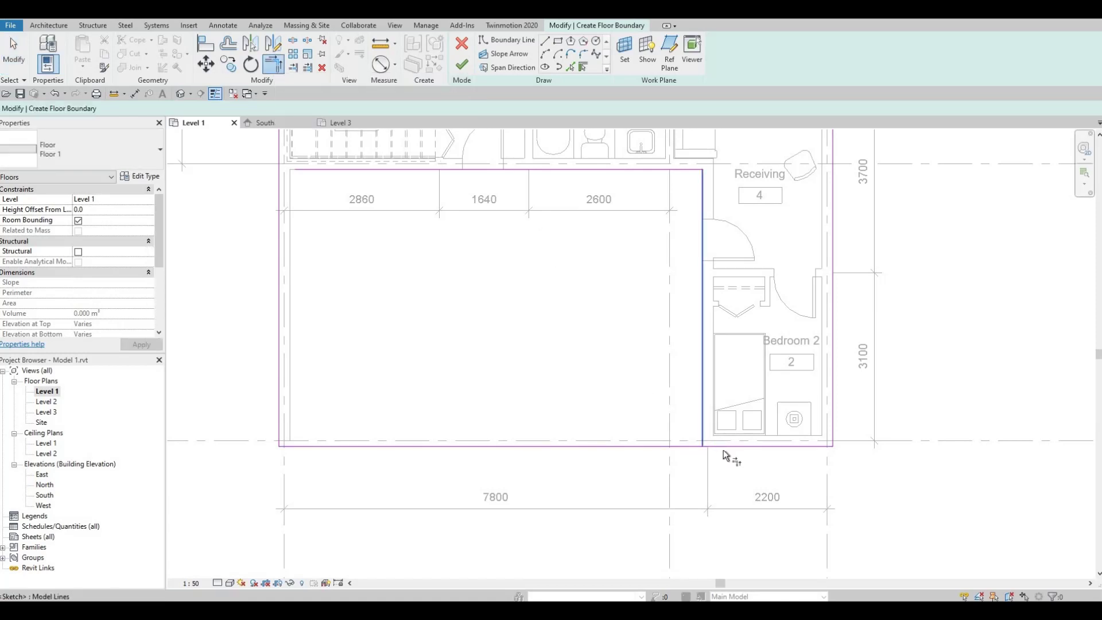
pyautogui.click(723, 447)
pyautogui.click(301, 169)
pyautogui.scroll(-1, 439, 256)
pyautogui.moveTo(442, 263); pyautogui.dragTo(428, 459, button='middle')
pyautogui.scroll(-1, 446, 439)
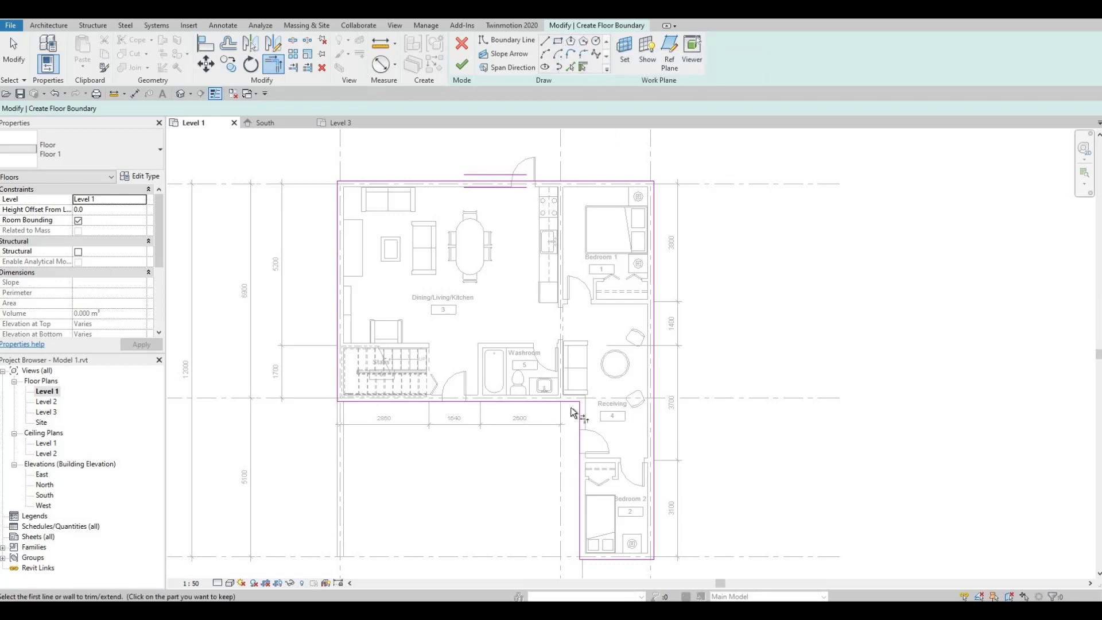
# Step: Sketch a rectangular opening along the washroom's inner wall faces and finish the floor
pyautogui.scroll(2, 570, 407)
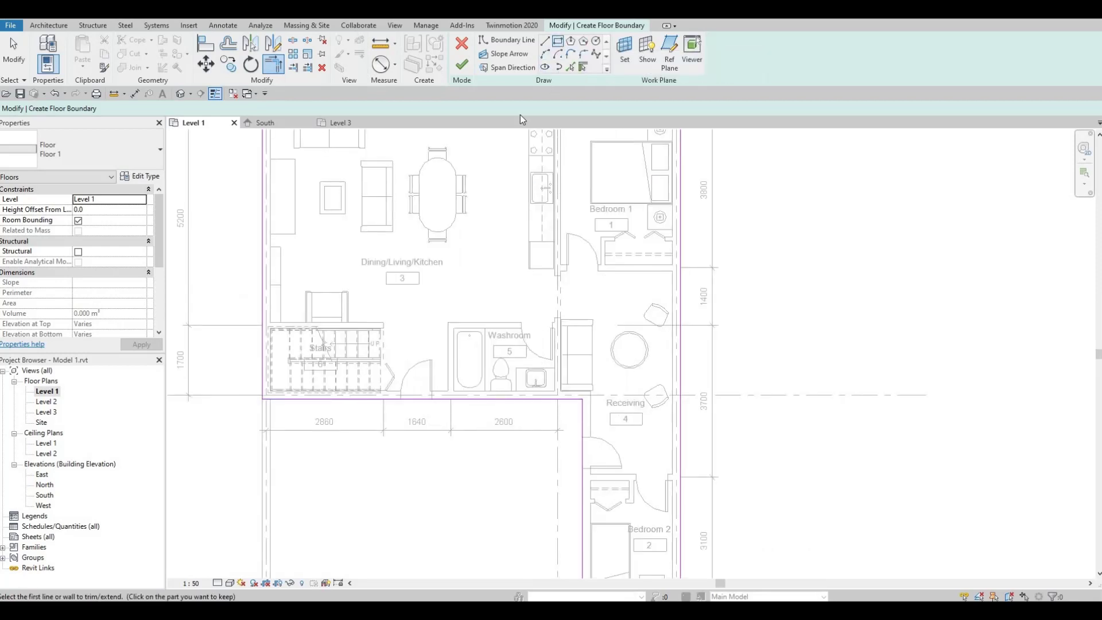
pyautogui.click(453, 327)
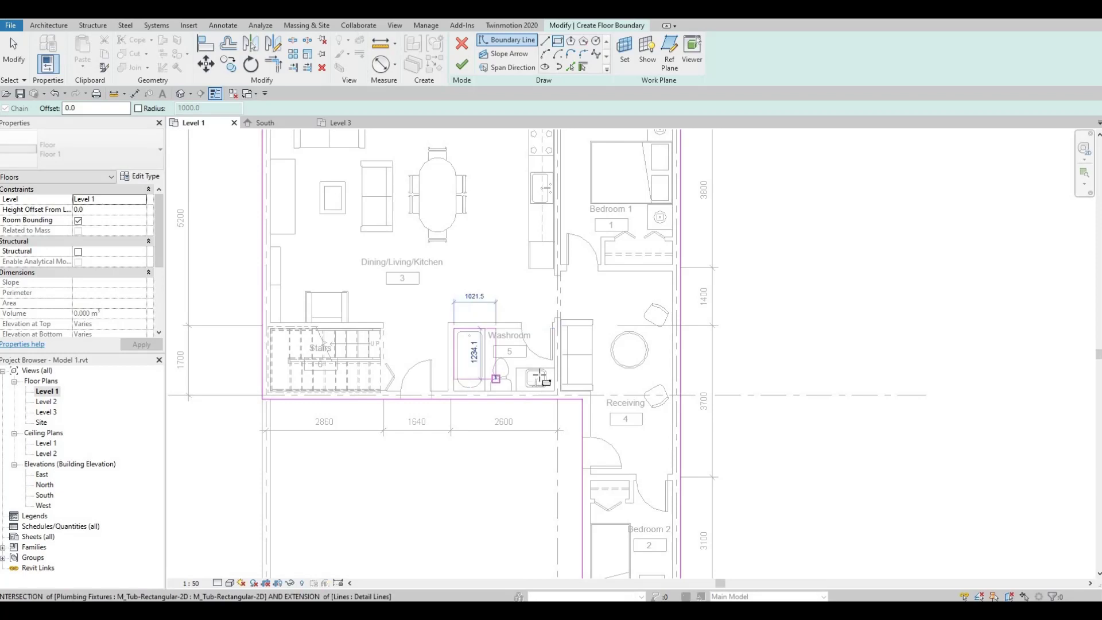
pyautogui.scroll(5, 539, 377)
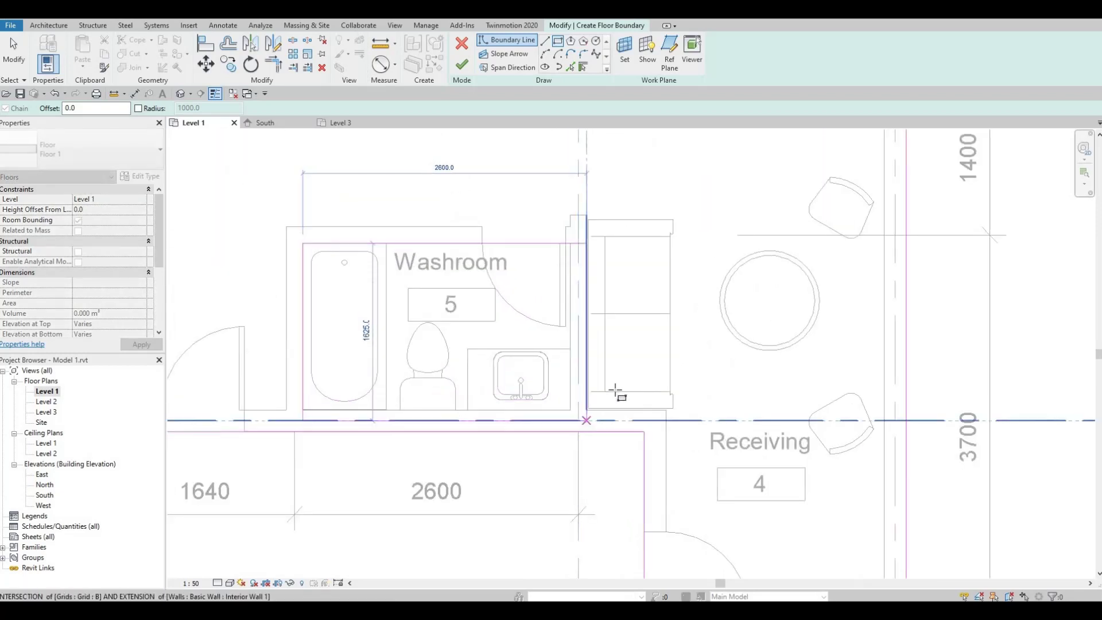
pyautogui.click(572, 406)
pyautogui.press('Escape')
pyautogui.scroll(-4, 449, 322)
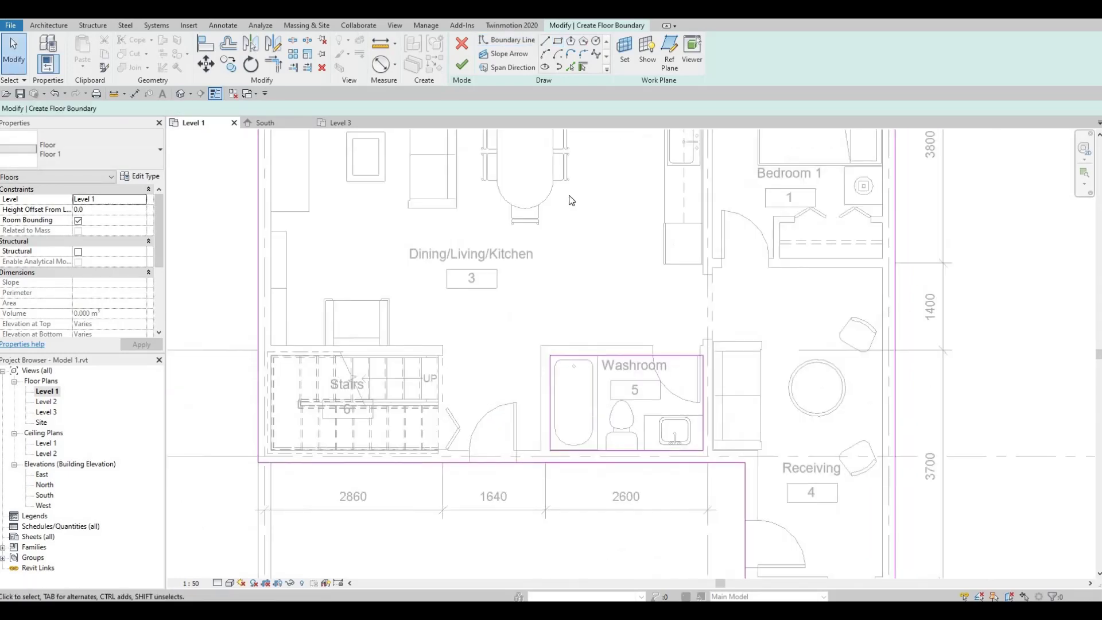
pyautogui.click(462, 65)
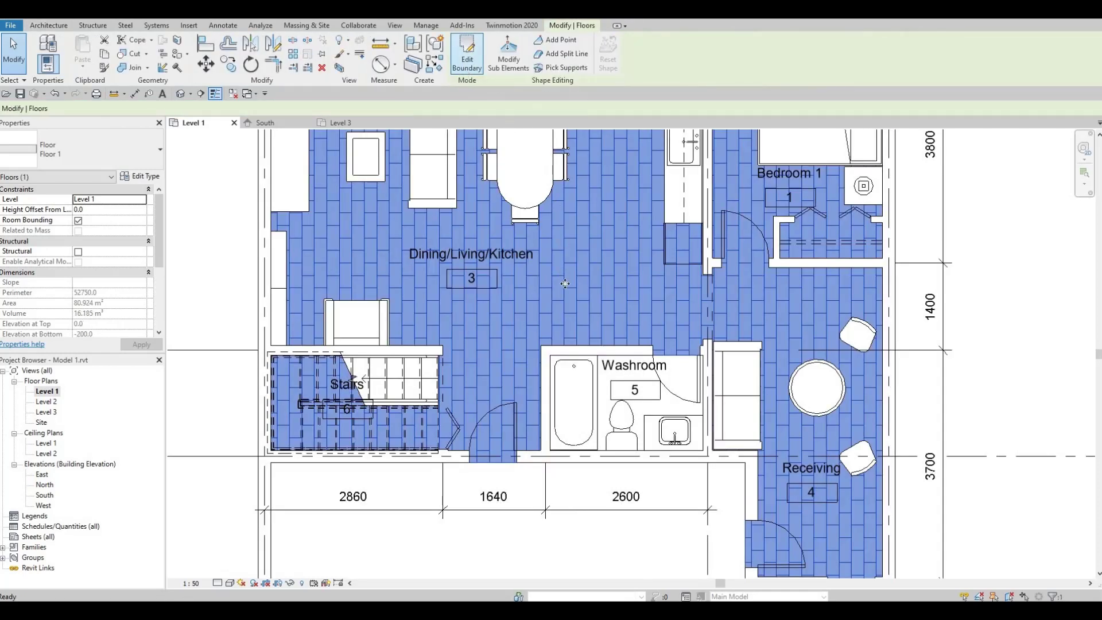
pyautogui.press('Escape')
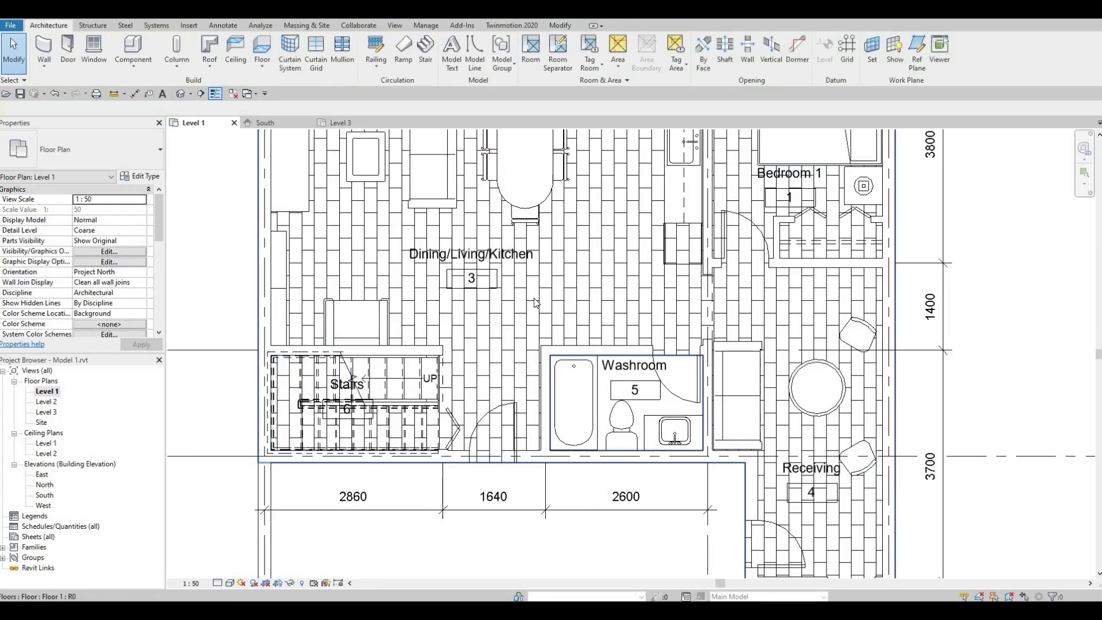
# Step: Change the structure layer material of the L-shaped floor's type to Laminate, Ivory, Matte
pyautogui.click(534, 302)
pyautogui.click(144, 176)
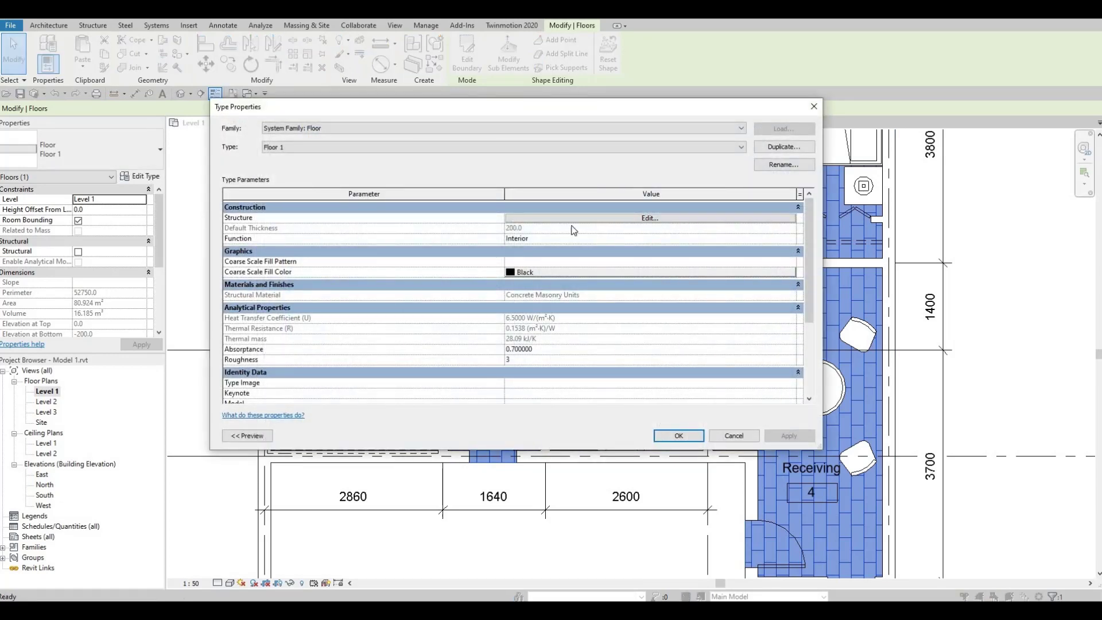
pyautogui.click(598, 220)
pyautogui.click(473, 217)
pyautogui.click(476, 217)
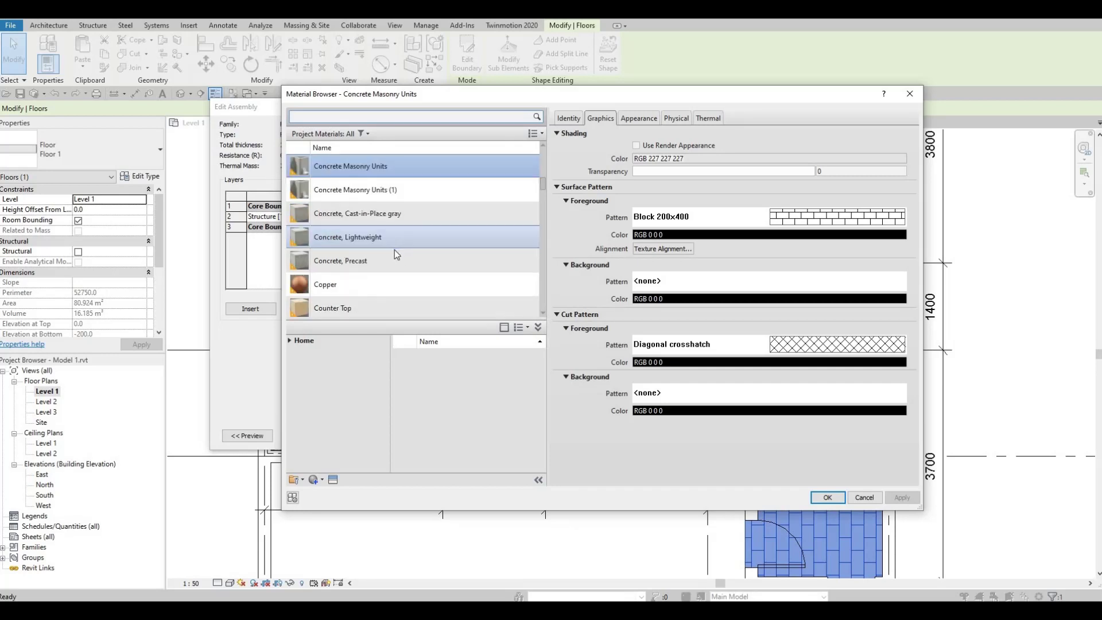
pyautogui.scroll(-1, 393, 252)
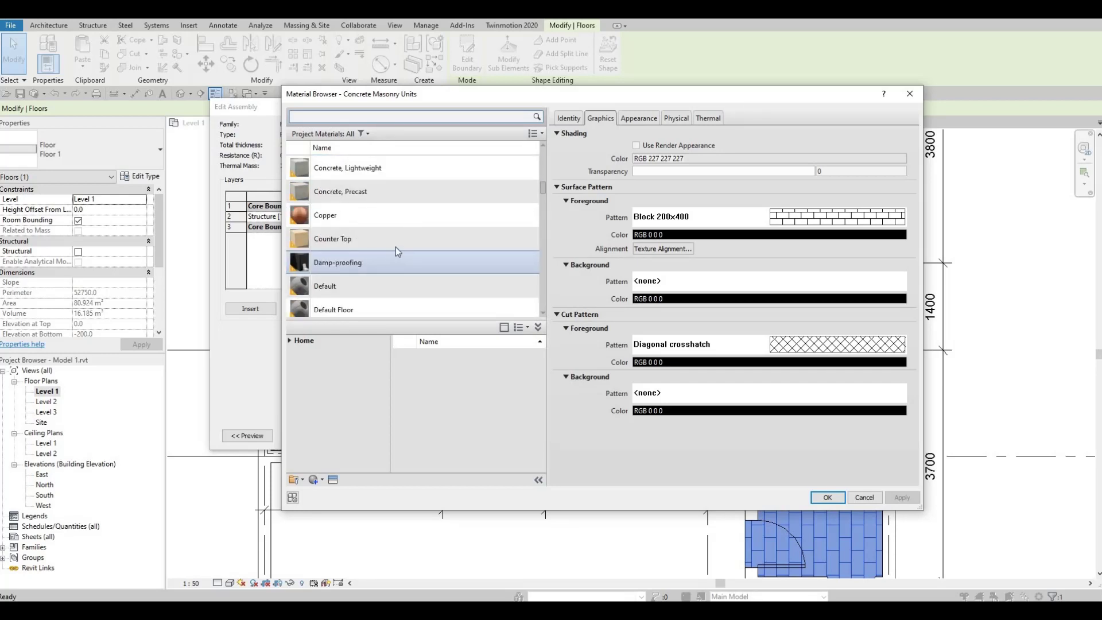
pyautogui.scroll(-5, 395, 247)
pyautogui.scroll(4, 396, 246)
pyautogui.scroll(-1, 394, 248)
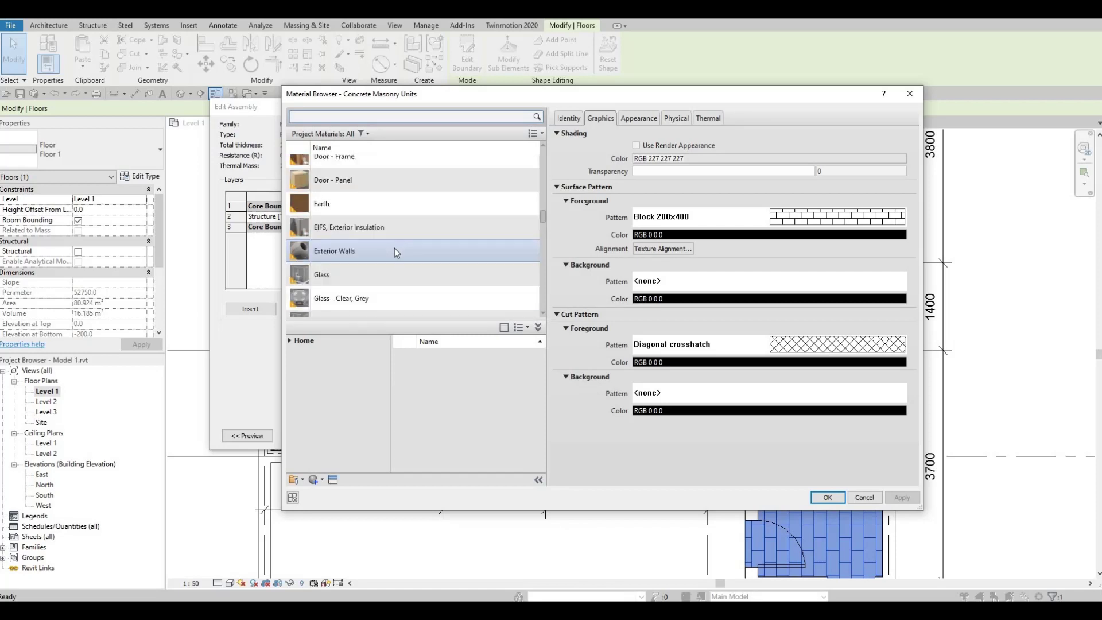
pyautogui.scroll(-3, 394, 248)
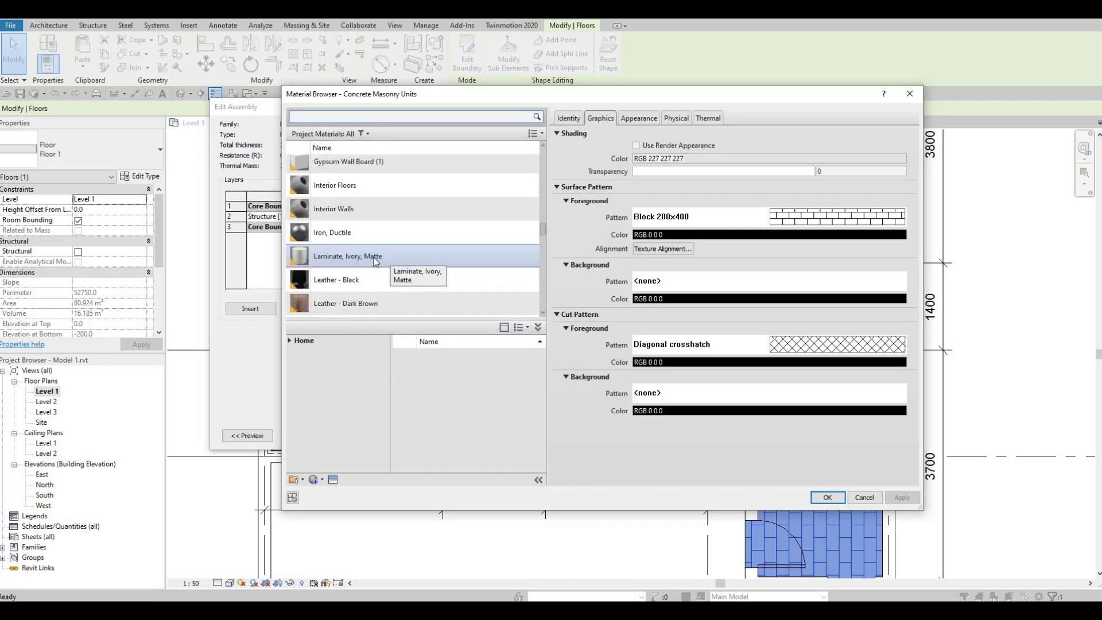
pyautogui.click(375, 261)
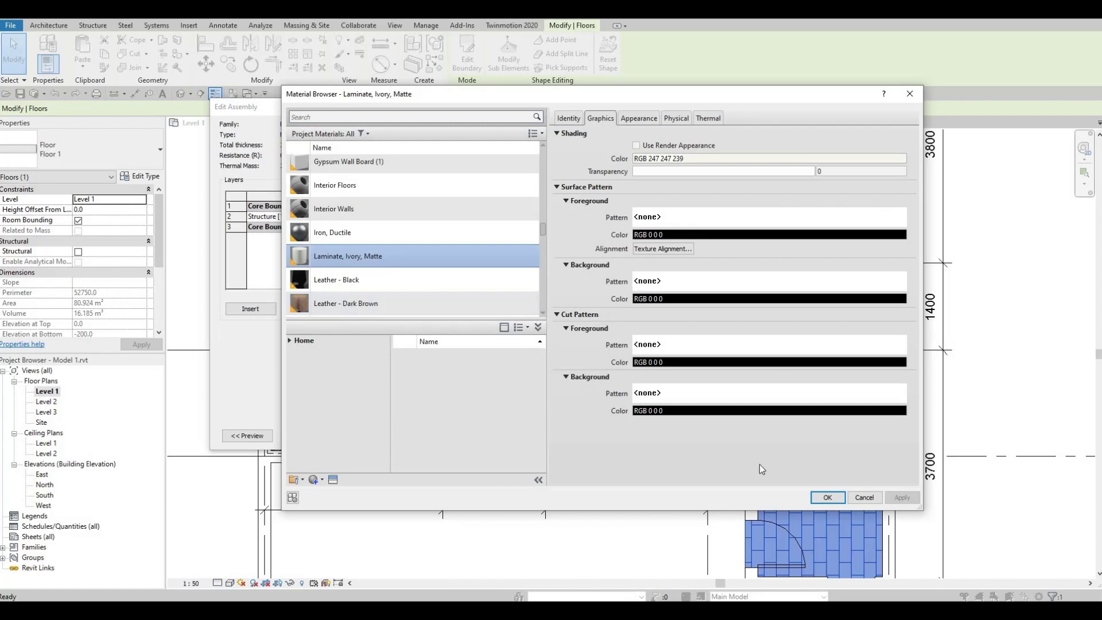
pyautogui.click(825, 497)
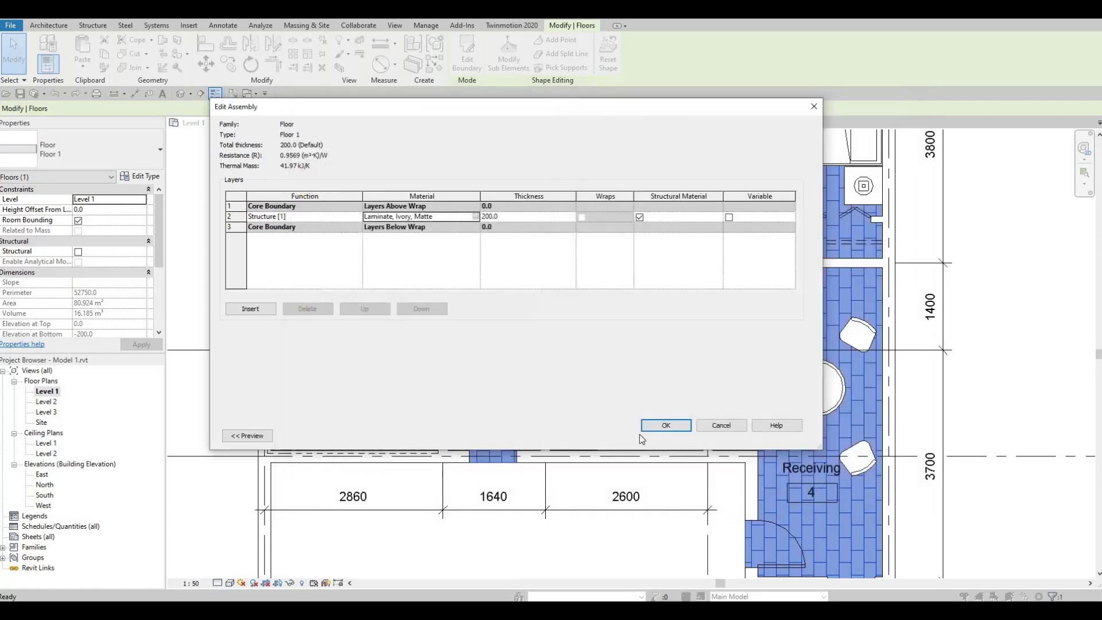
pyautogui.click(674, 425)
pyautogui.click(682, 430)
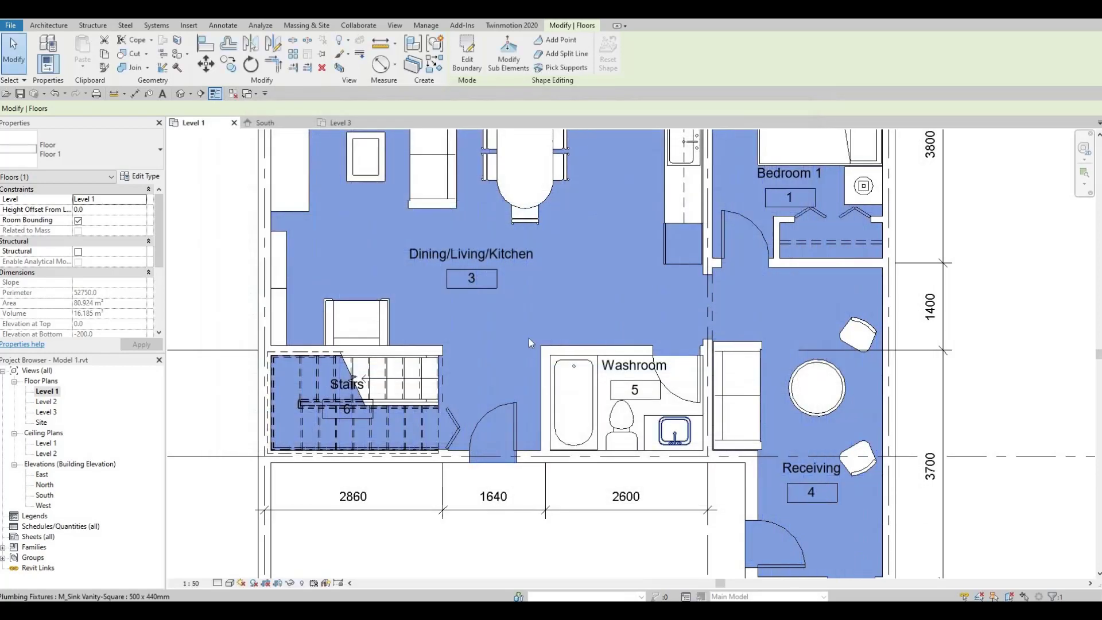
pyautogui.click(529, 339)
pyautogui.scroll(-1, 548, 347)
pyautogui.moveTo(548, 347); pyautogui.dragTo(412, 330, button='middle')
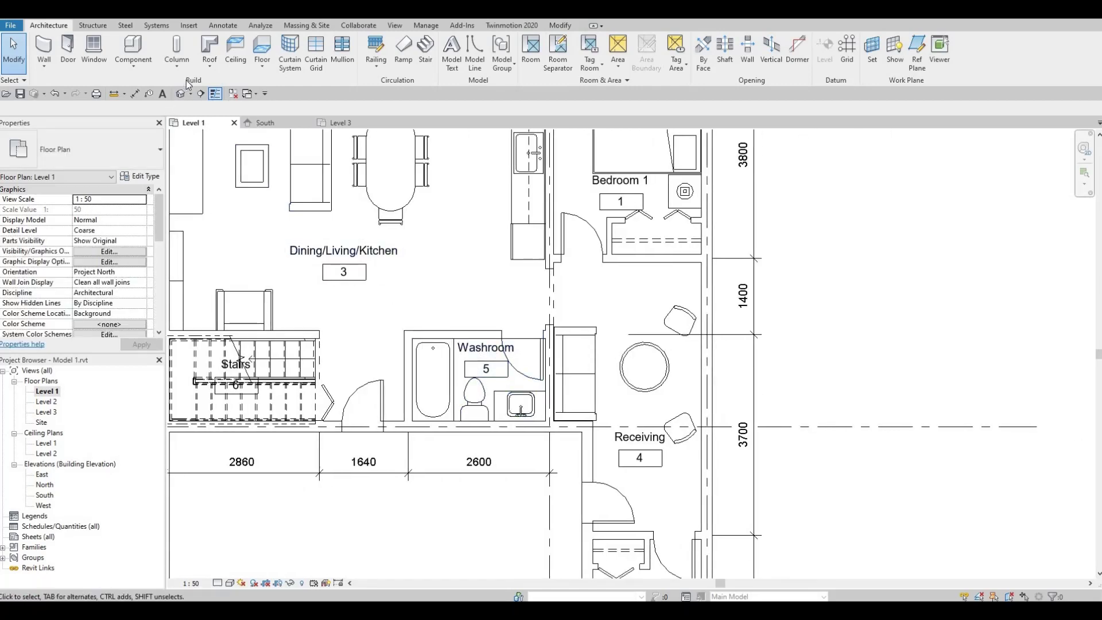
# Step: Start a new floor on Level 1 and duplicate the Floor 1 type as Floor 2
pyautogui.click(261, 47)
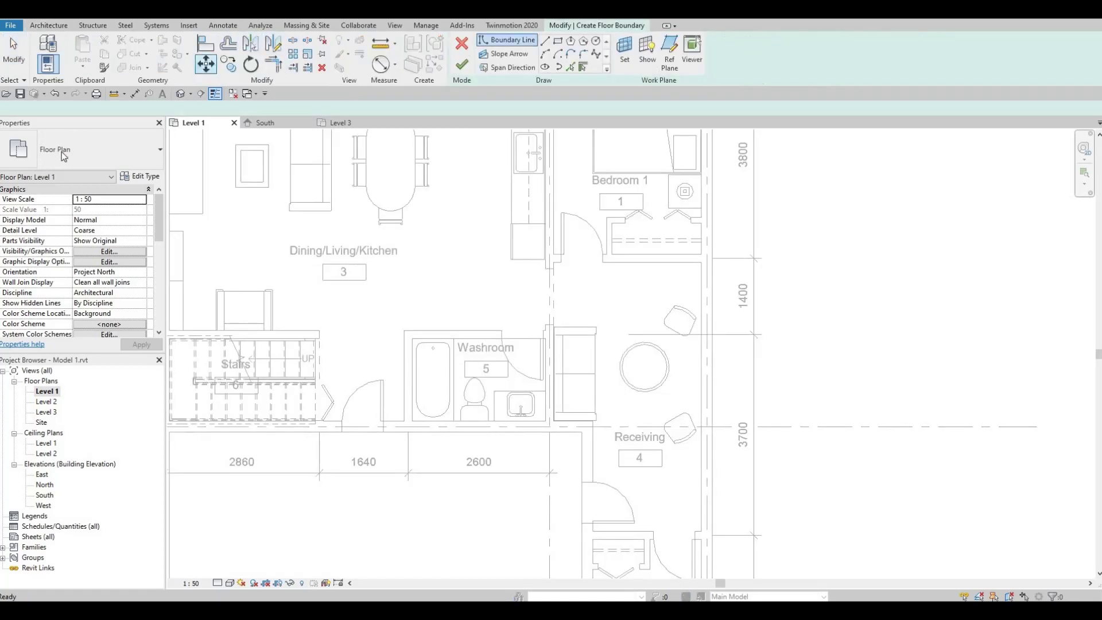
pyautogui.click(142, 176)
pyautogui.click(783, 146)
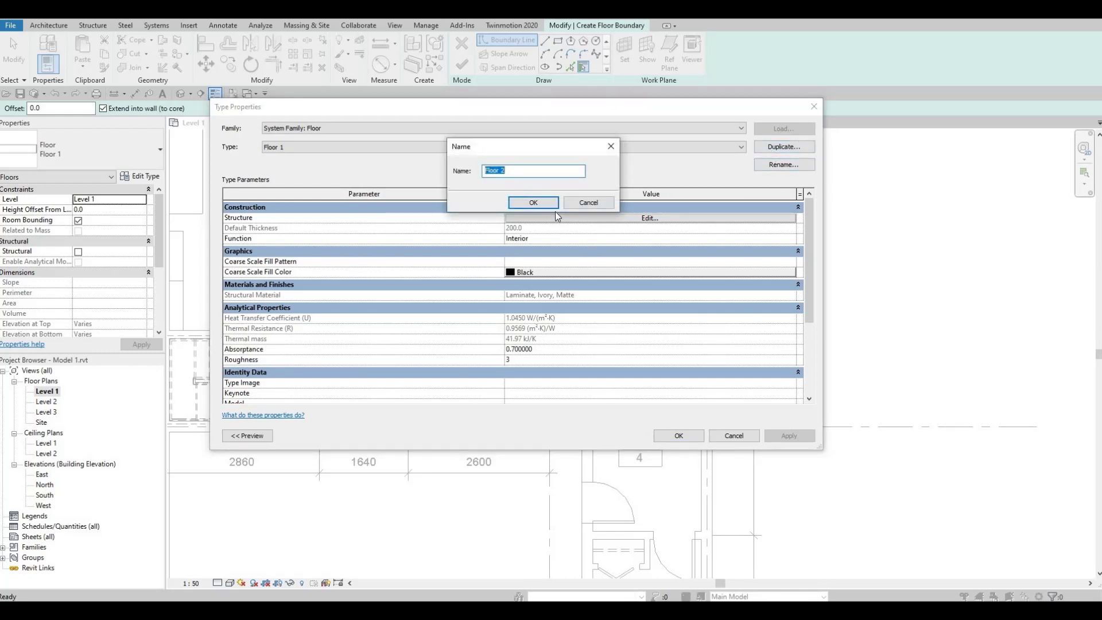
pyautogui.click(548, 205)
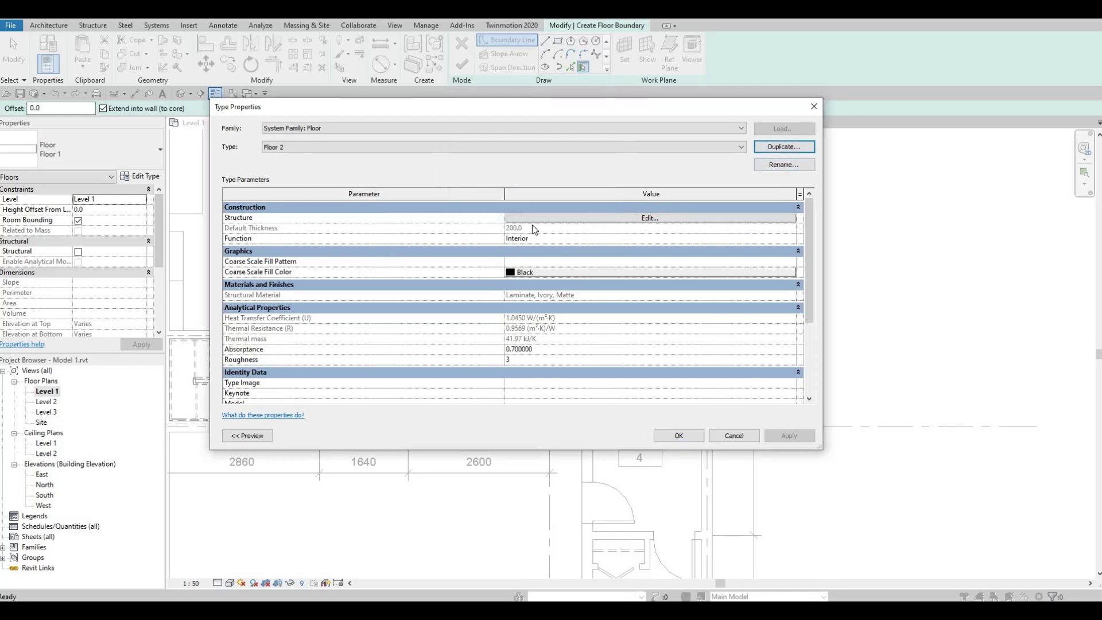
# Step: Set the structure layer material of the Floor 2 type to Iron, Ductile
pyautogui.click(550, 219)
pyautogui.click(470, 216)
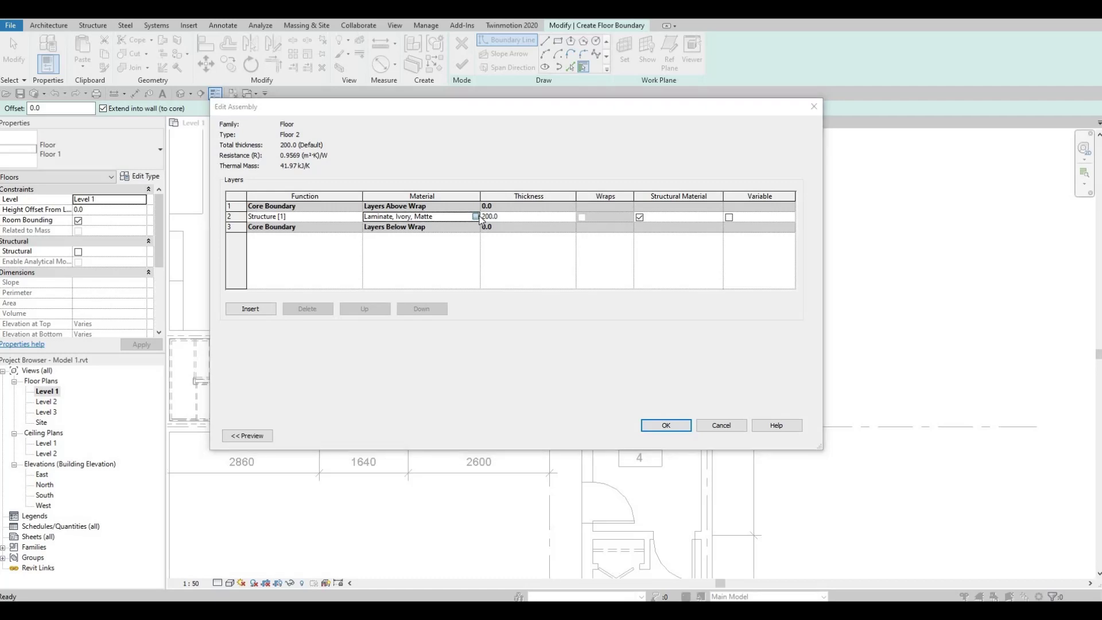
pyautogui.click(474, 216)
pyautogui.scroll(-1, 379, 272)
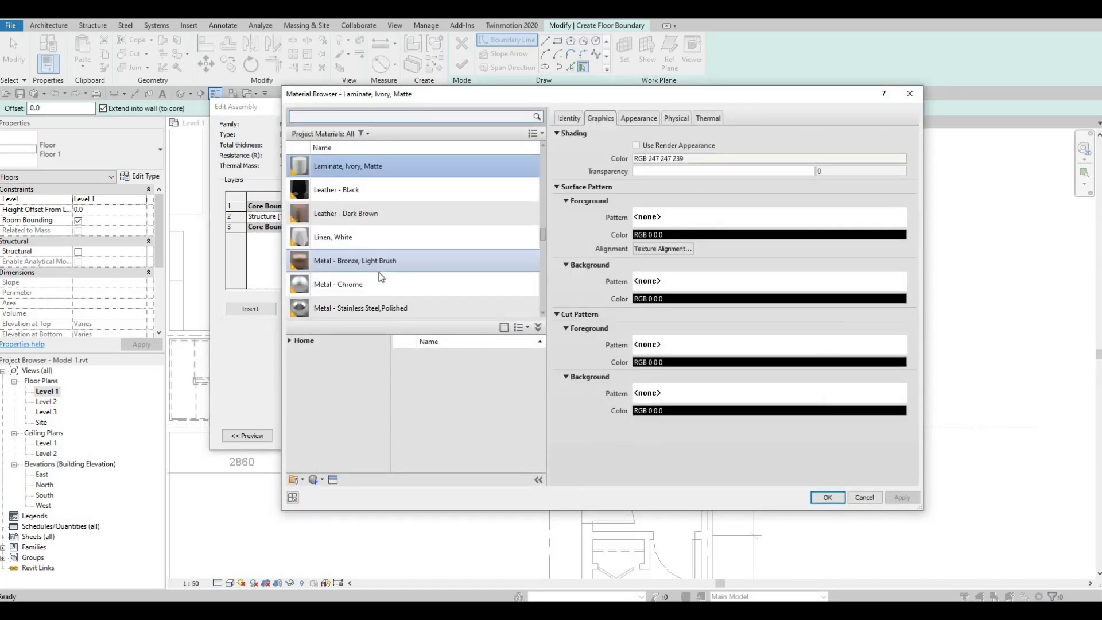
pyautogui.scroll(2, 381, 270)
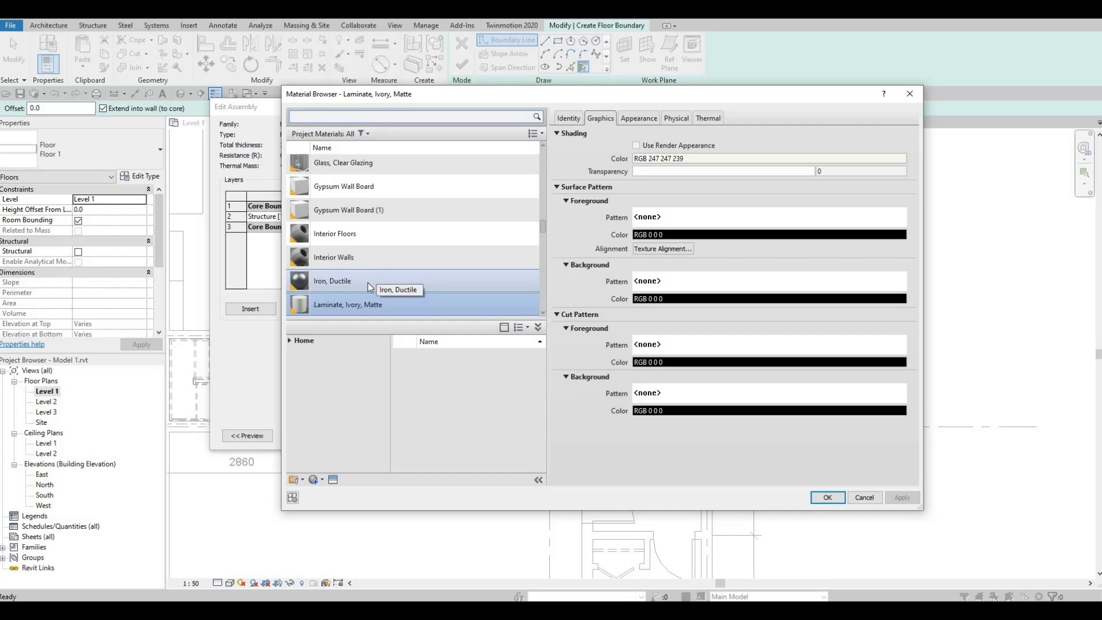
pyautogui.click(368, 283)
pyautogui.click(824, 496)
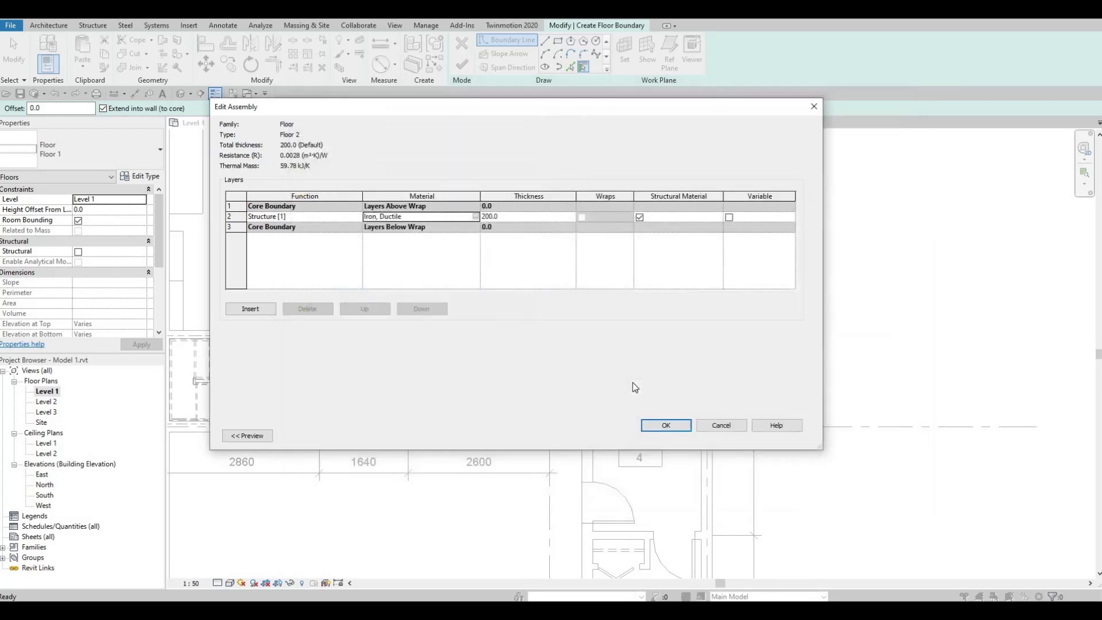
pyautogui.click(666, 424)
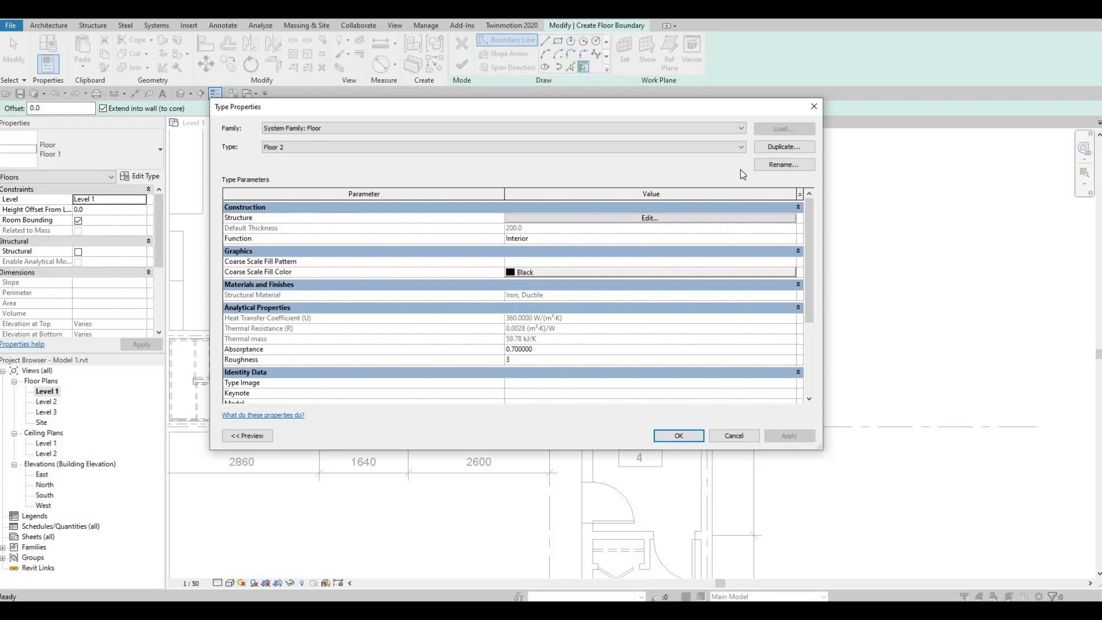
pyautogui.click(677, 435)
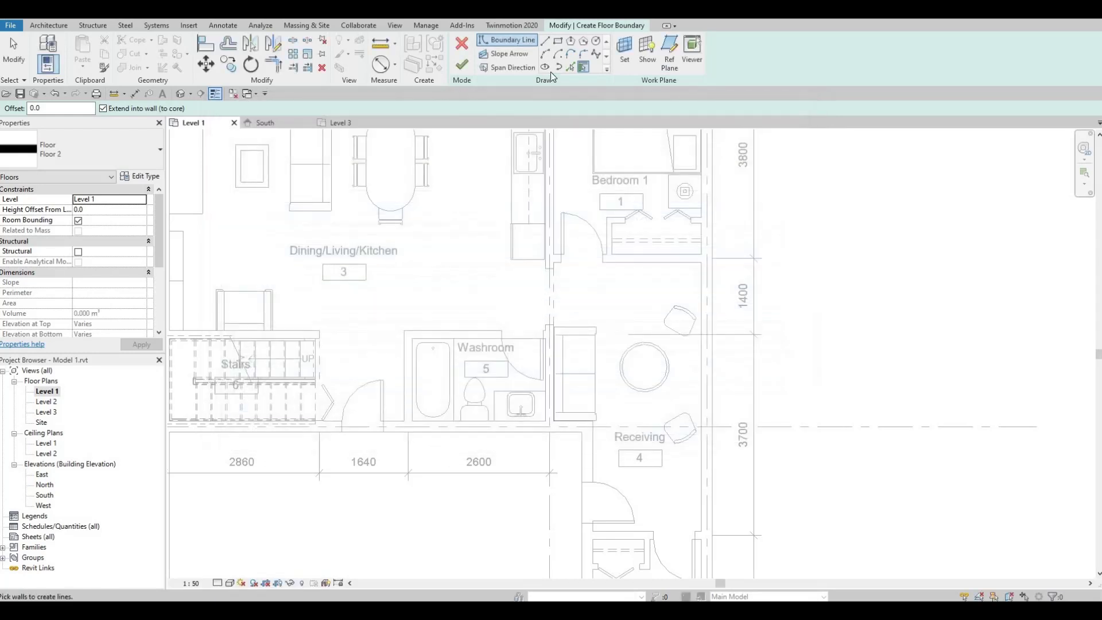
# Step: Sketch a rectangular floor boundary along the washroom's inner wall faces, finish the Floor 2 slab and deselect it
pyautogui.click(412, 339)
pyautogui.click(545, 421)
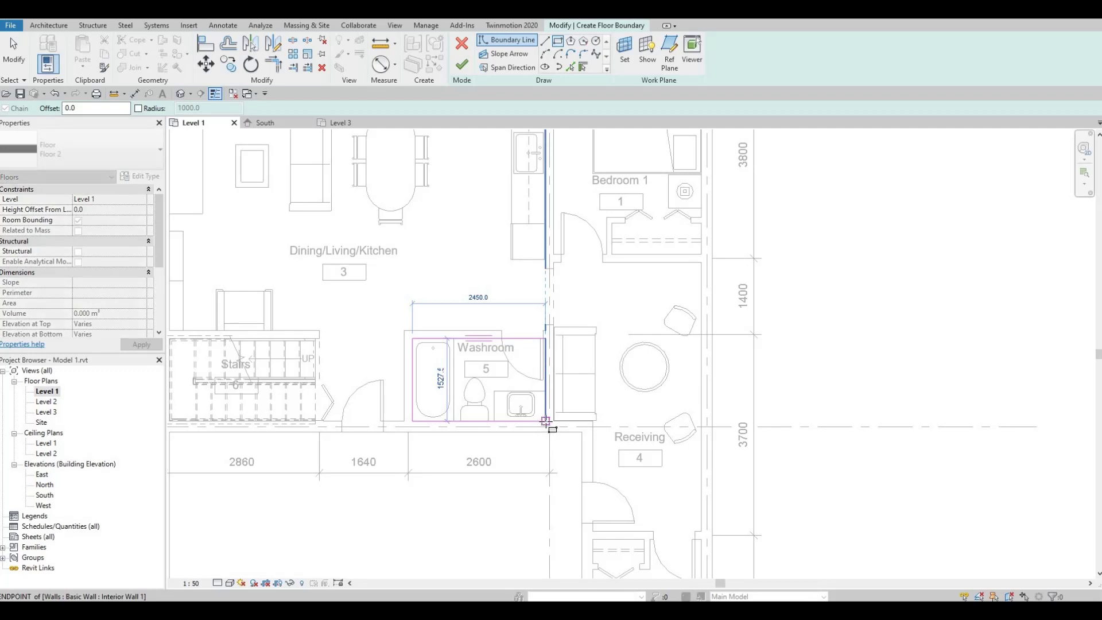
pyautogui.click(461, 64)
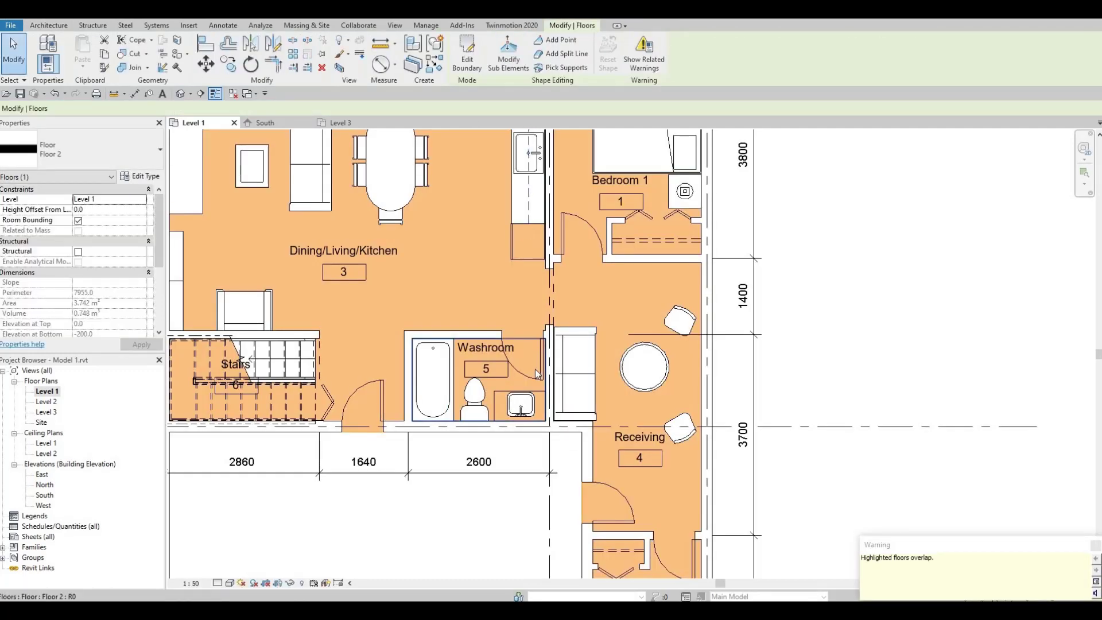
pyautogui.press('Escape')
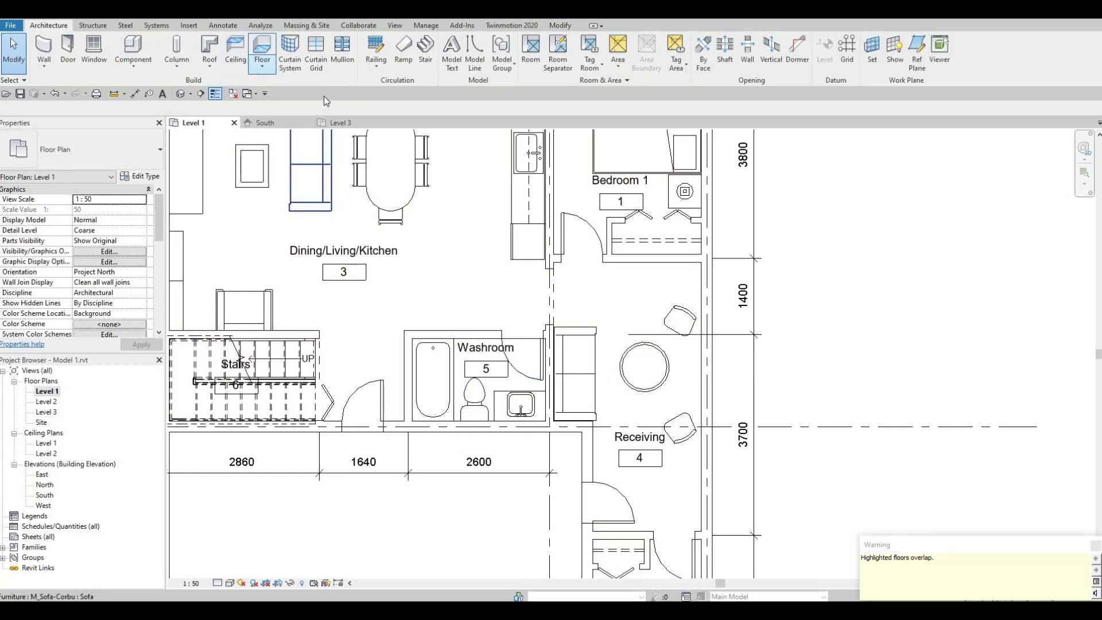
# Step: Start another floor on Level 1 and duplicate the Floor 2 type as Floor 3
pyautogui.click(259, 70)
pyautogui.click(296, 86)
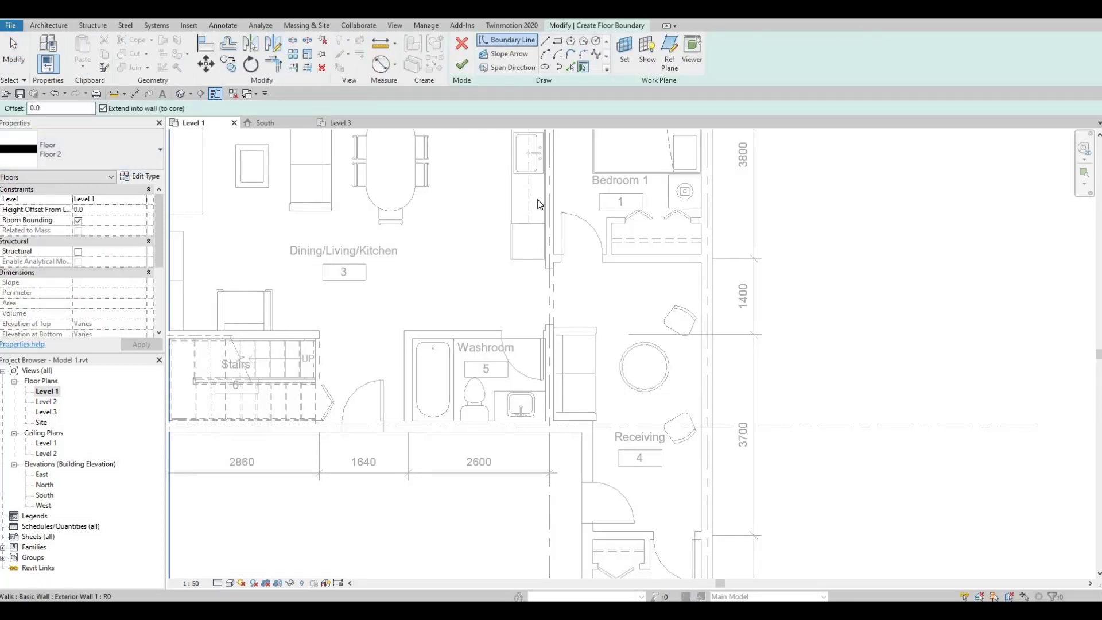
pyautogui.click(140, 176)
pyautogui.click(783, 147)
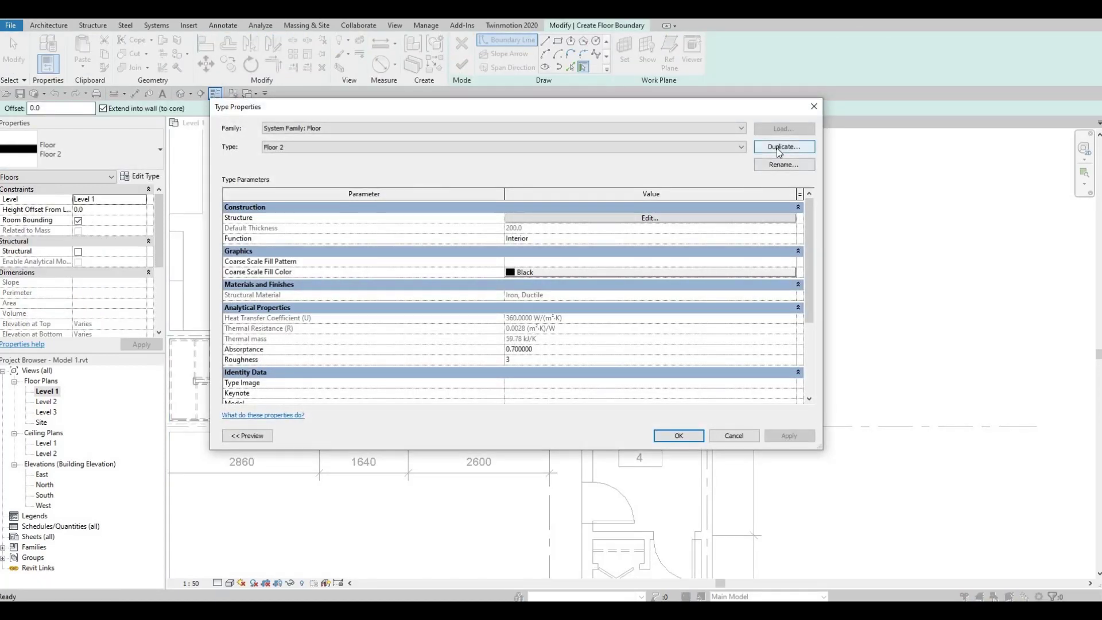
pyautogui.click(534, 202)
# Step: Set the structure layer material of the Floor 3 type to Concrete, Lightweight
pyautogui.click(579, 220)
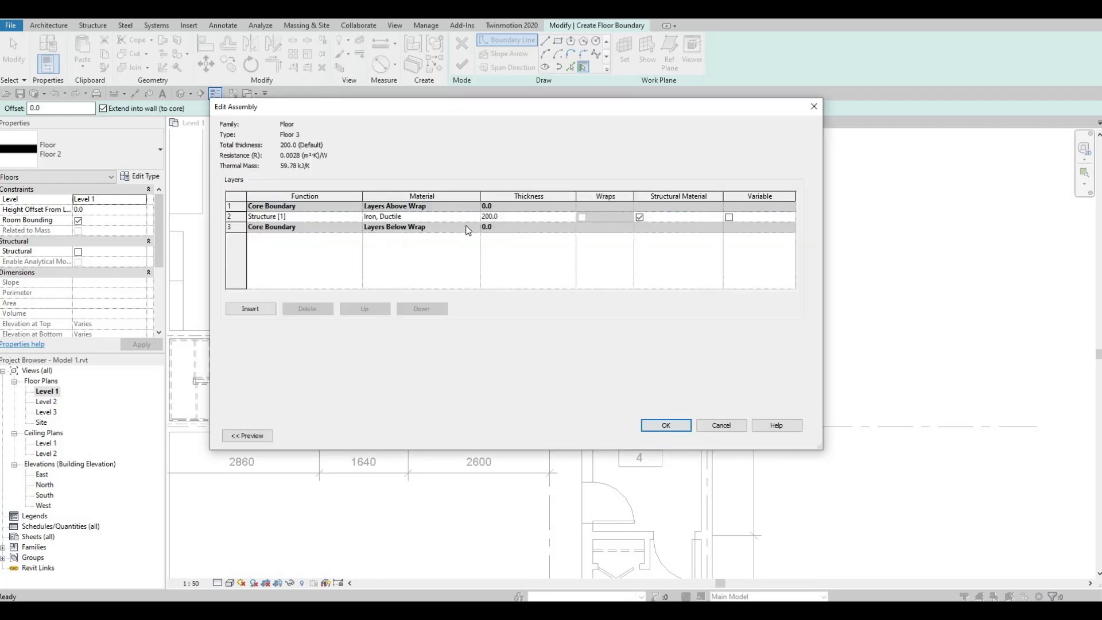
pyautogui.click(436, 217)
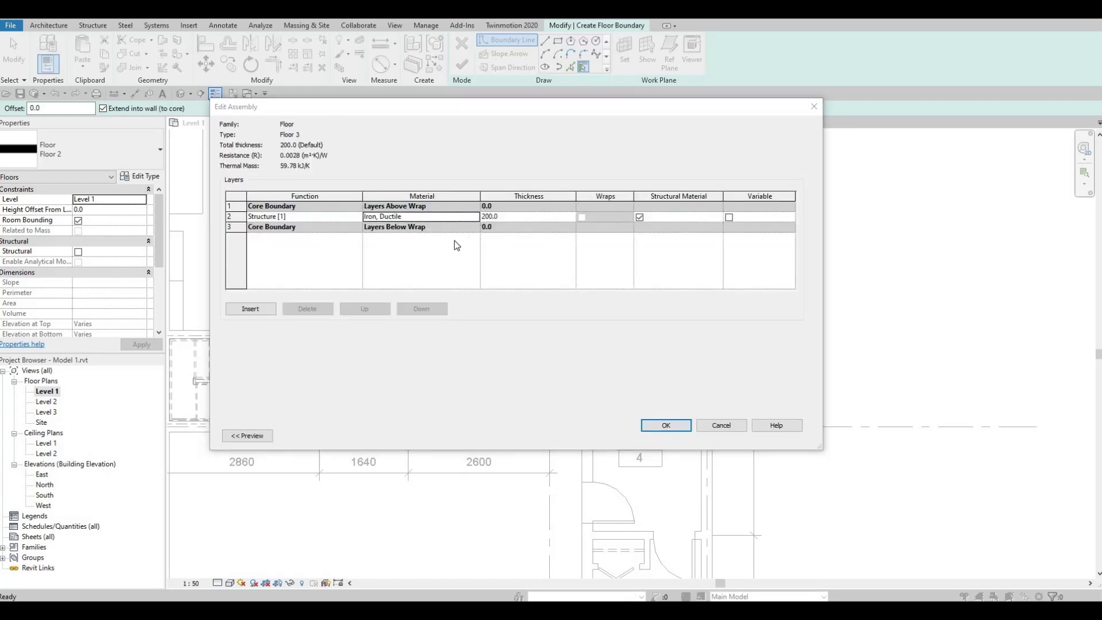
pyautogui.click(476, 217)
pyautogui.scroll(5, 428, 256)
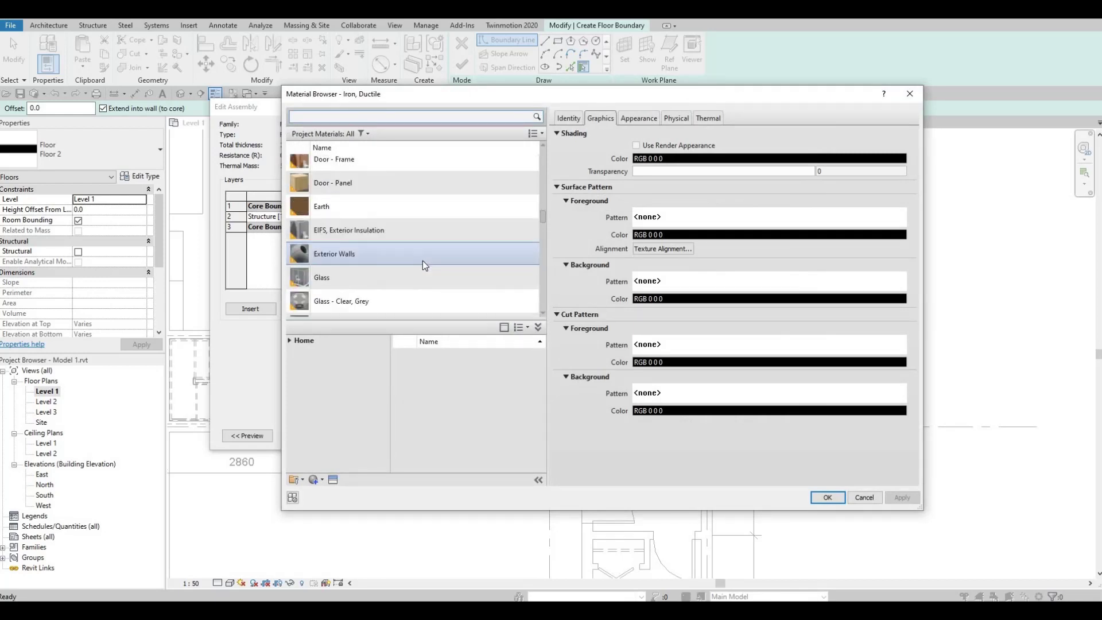
pyautogui.scroll(10, 424, 260)
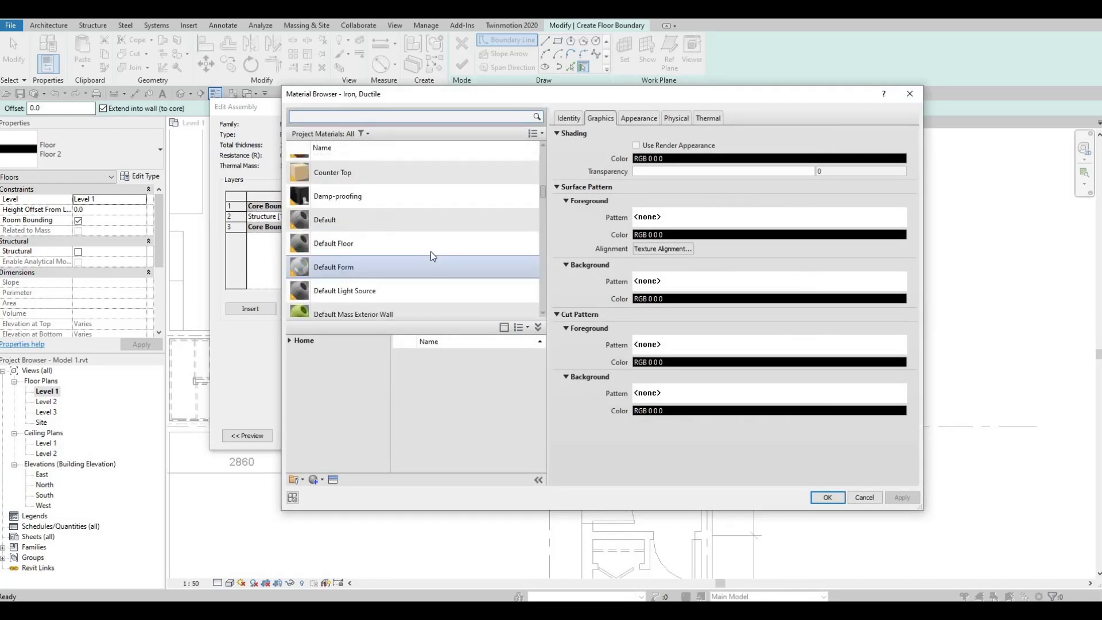
pyautogui.scroll(3, 431, 256)
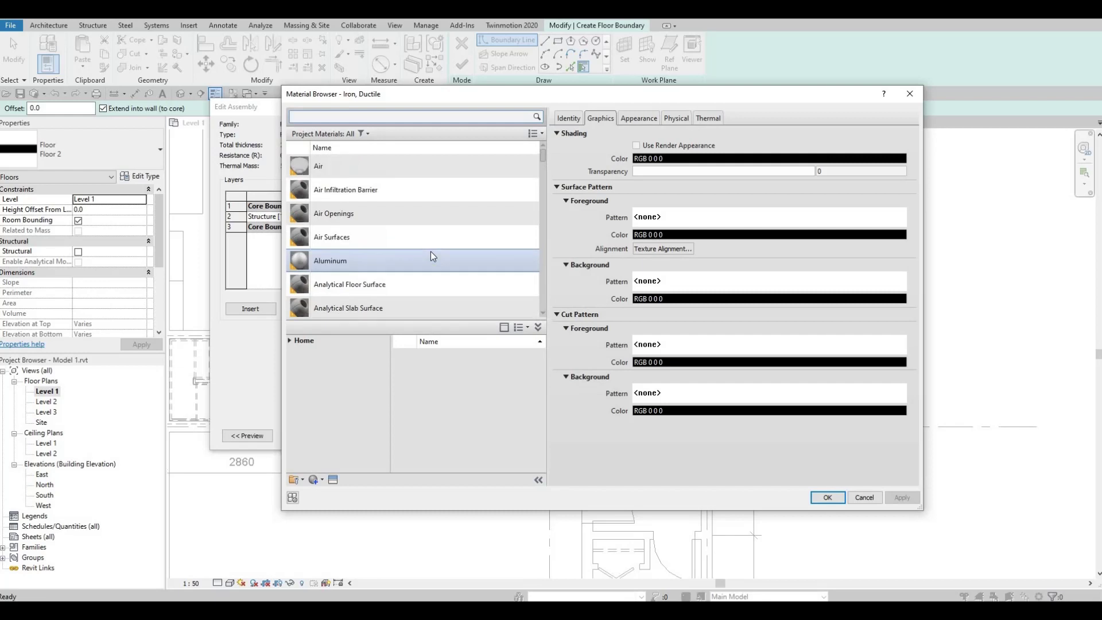
pyautogui.scroll(-4, 432, 256)
pyautogui.scroll(-3, 432, 256)
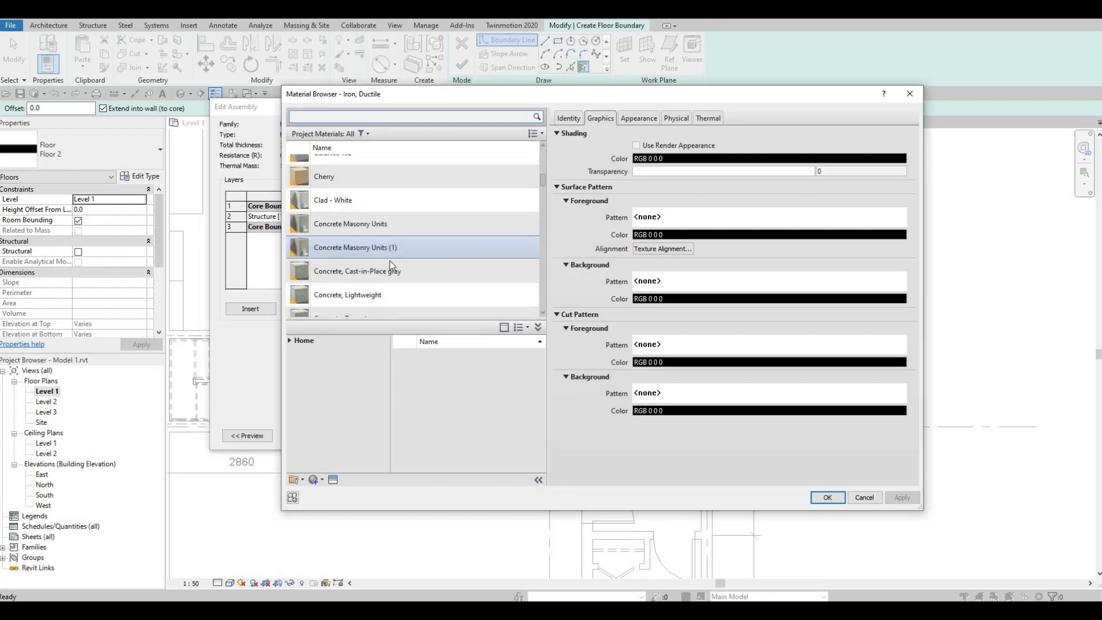
pyautogui.click(381, 297)
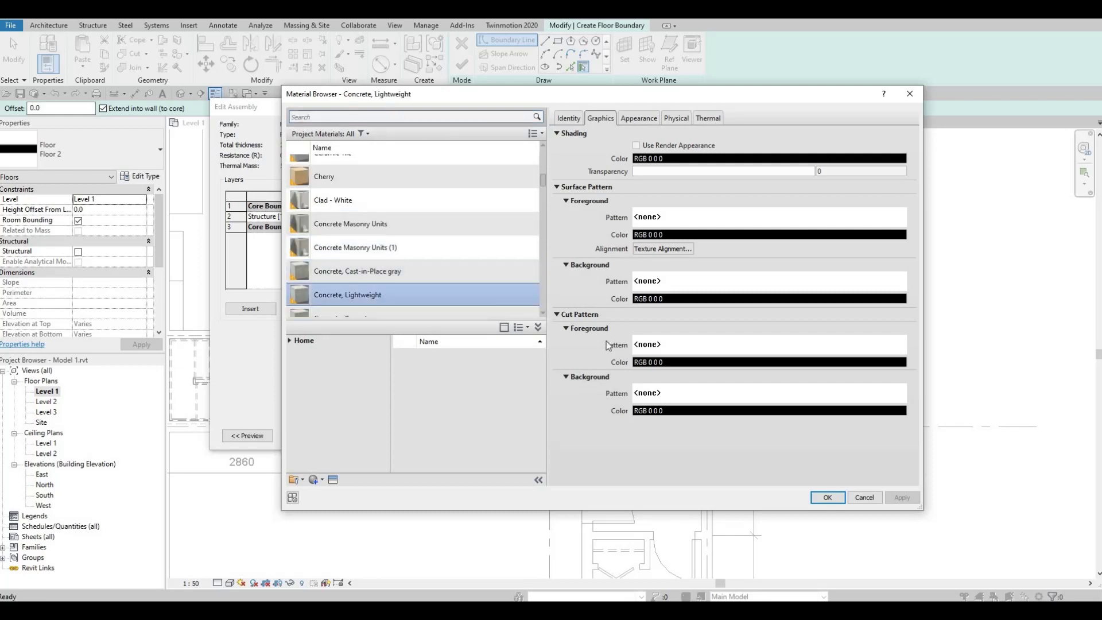
pyautogui.press('Return')
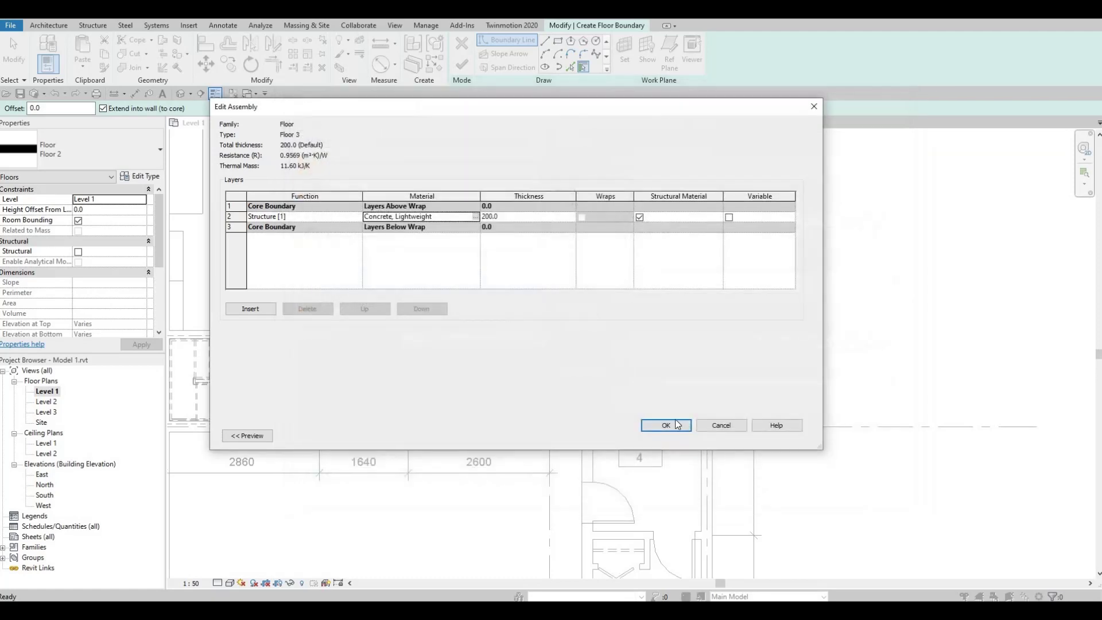
pyautogui.click(666, 424)
pyautogui.click(669, 433)
# Step: Sketch a 7800 by 5100 mm rectangular boundary over the open area below the stairs and washroom, beside Bedroom 2, and finish the floor
pyautogui.scroll(-2, 506, 373)
pyautogui.moveTo(522, 406); pyautogui.dragTo(564, 220, button='middle')
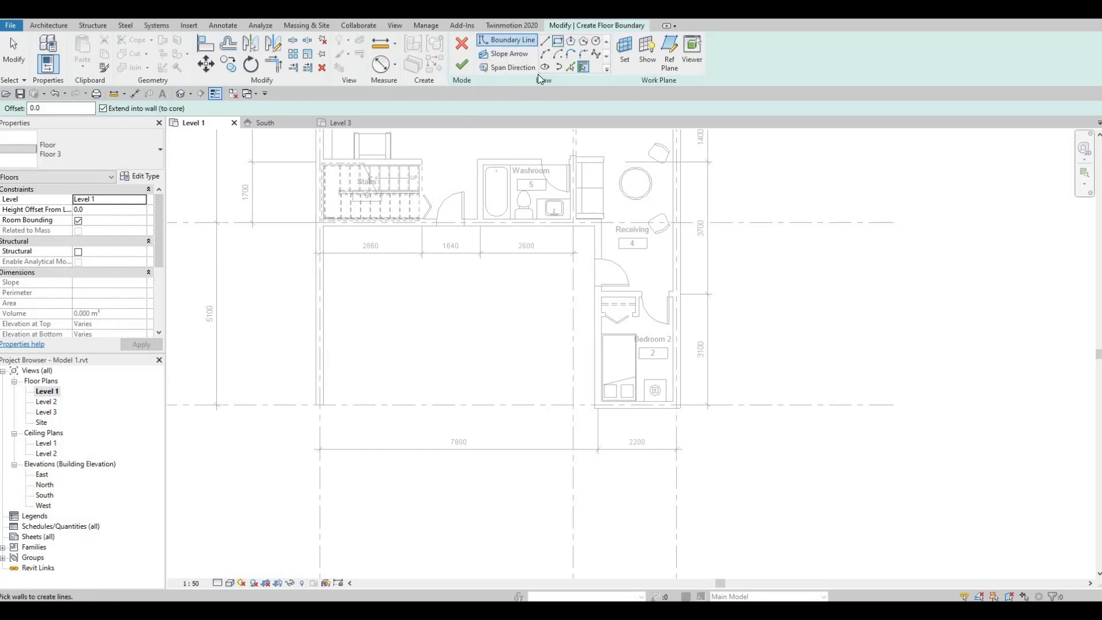
pyautogui.click(545, 39)
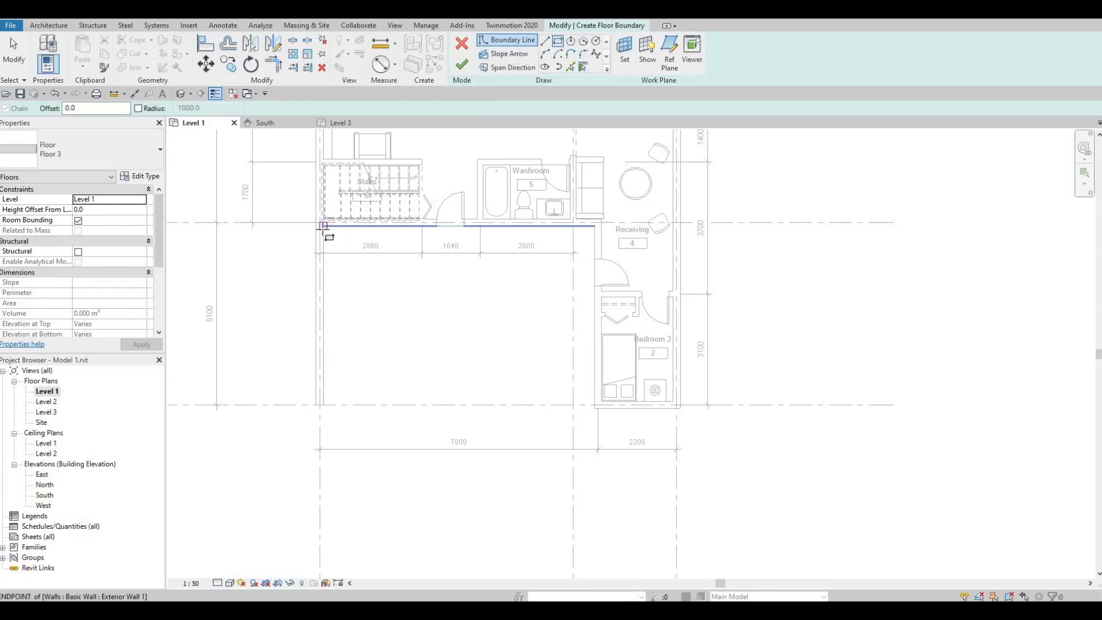
pyautogui.click(320, 226)
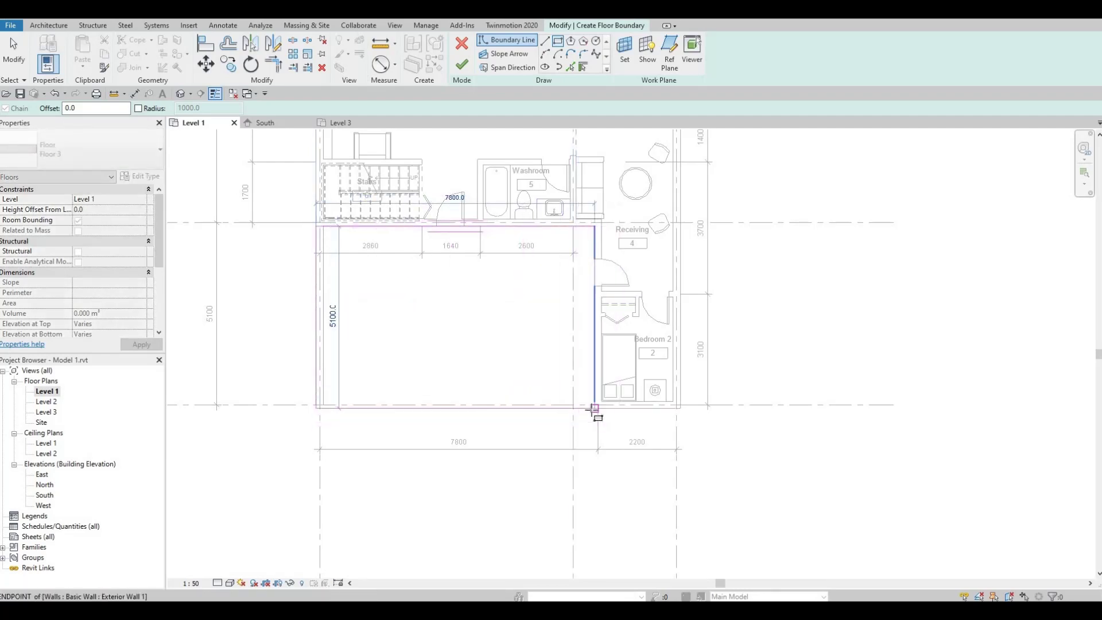
pyautogui.click(580, 423)
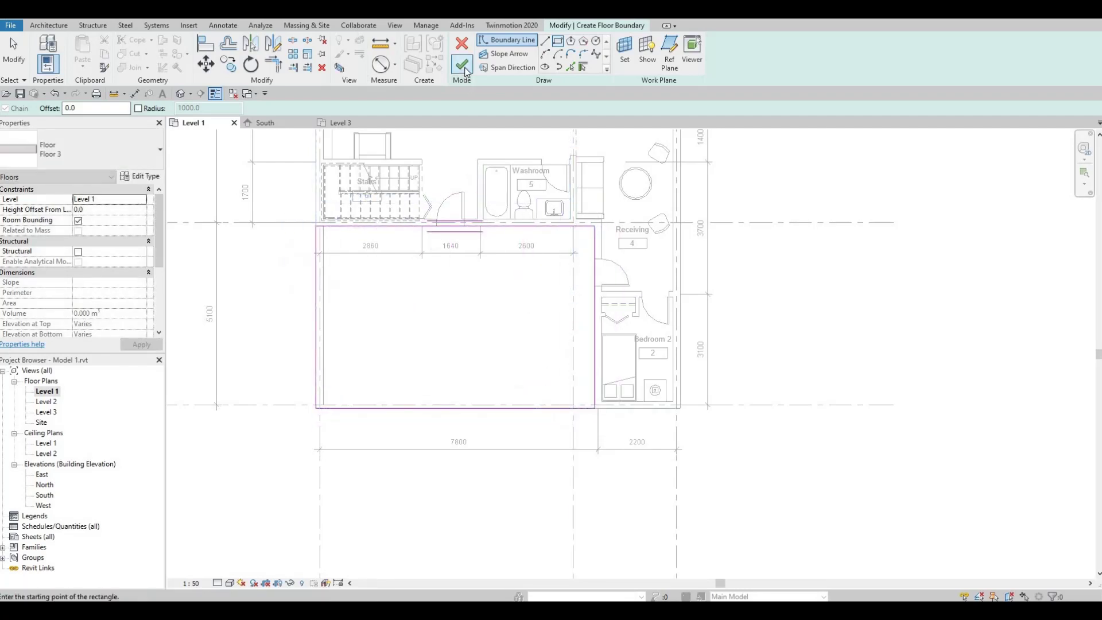
pyautogui.click(461, 65)
pyautogui.click(439, 321)
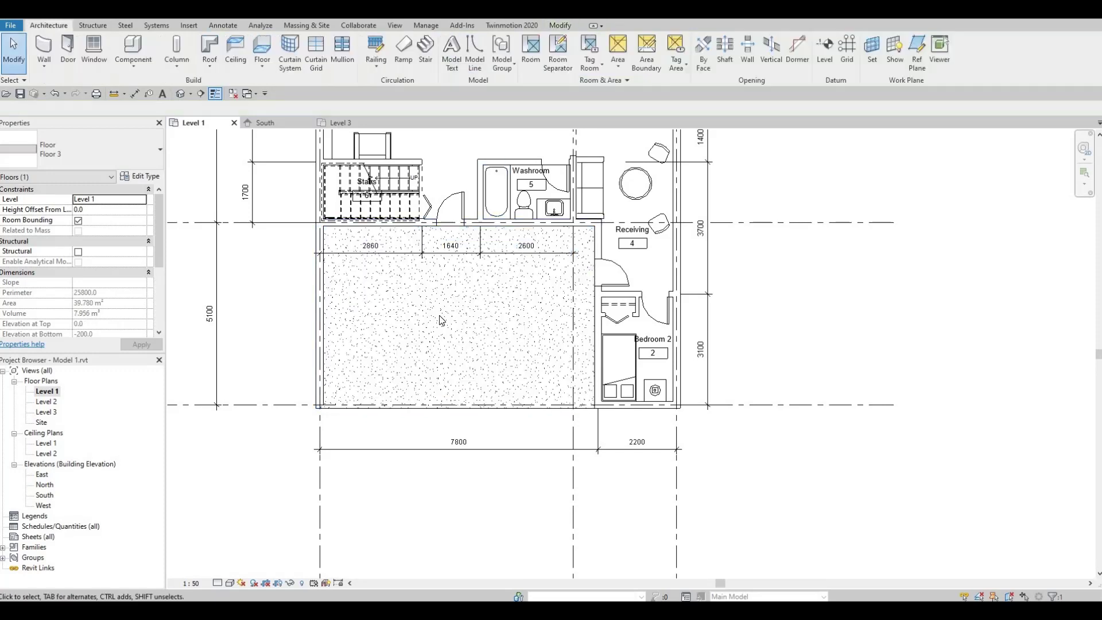
pyautogui.moveTo(447, 320); pyautogui.dragTo(424, 340, button='middle')
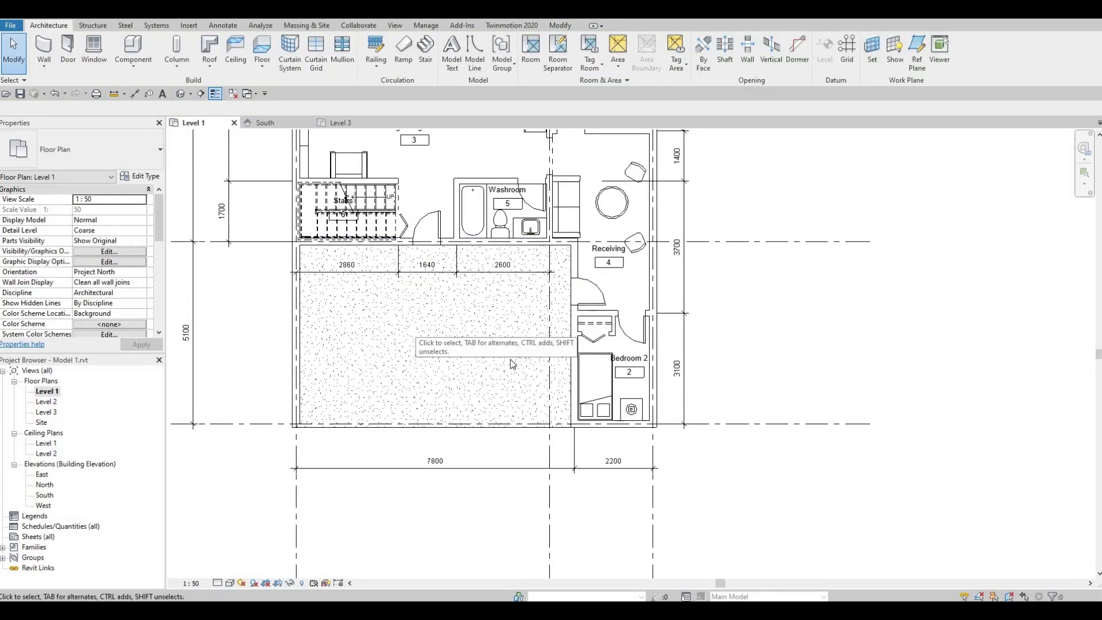
# Step: Draw a 500 mm long Exterior Wall 1 segment along grid C, inward from the lower end of the wall opposite Bedroom 2
pyautogui.click(294, 357)
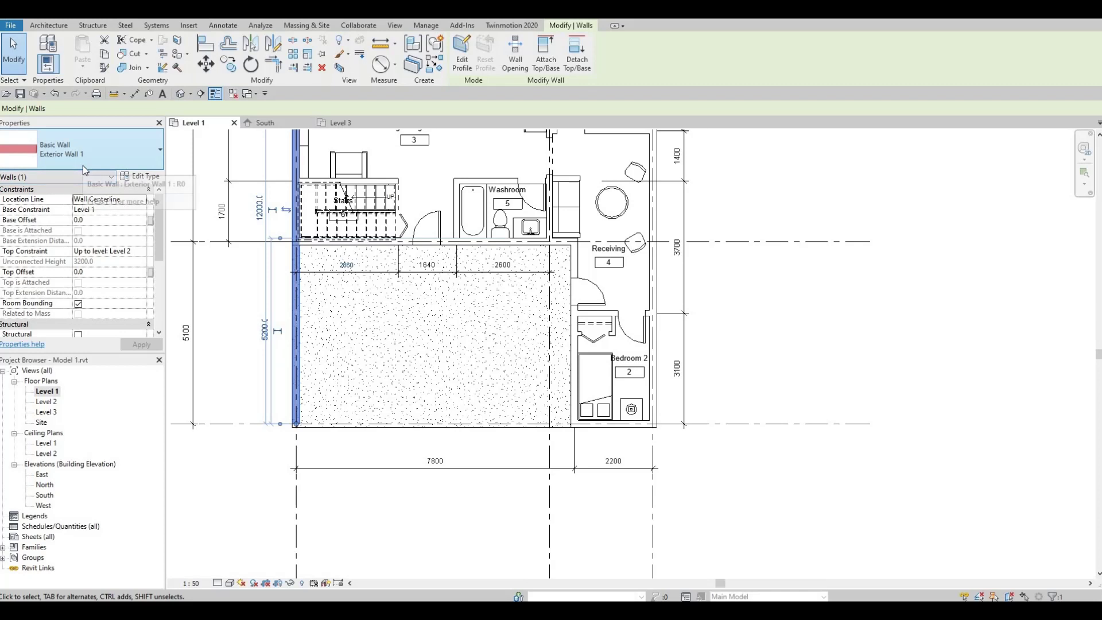
pyautogui.click(432, 68)
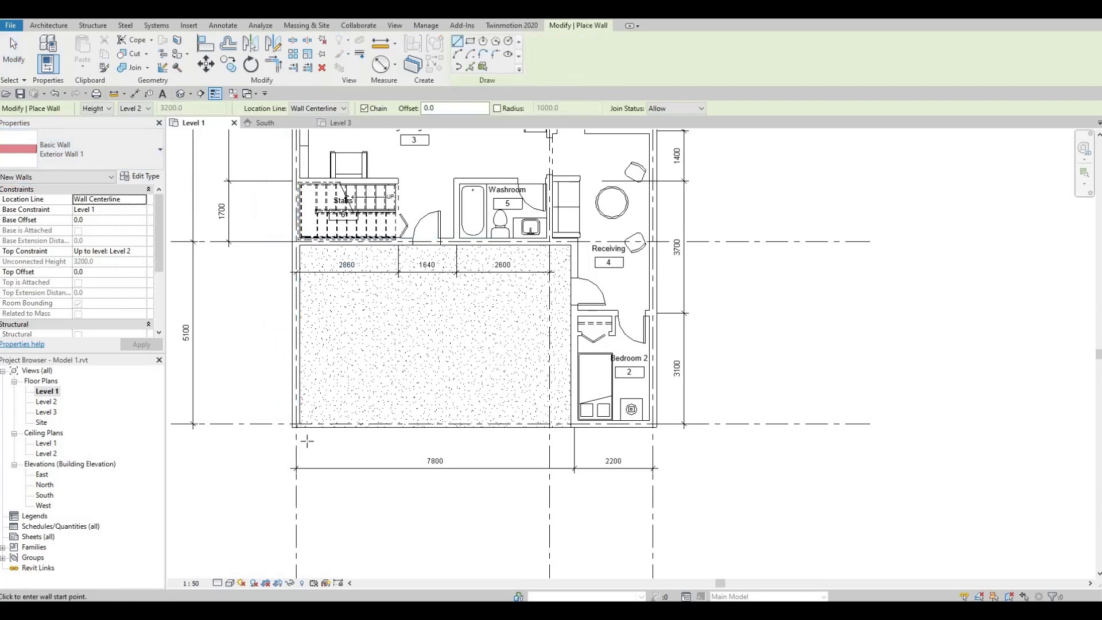
pyautogui.scroll(2, 296, 424)
pyautogui.scroll(3, 296, 422)
pyautogui.click(287, 404)
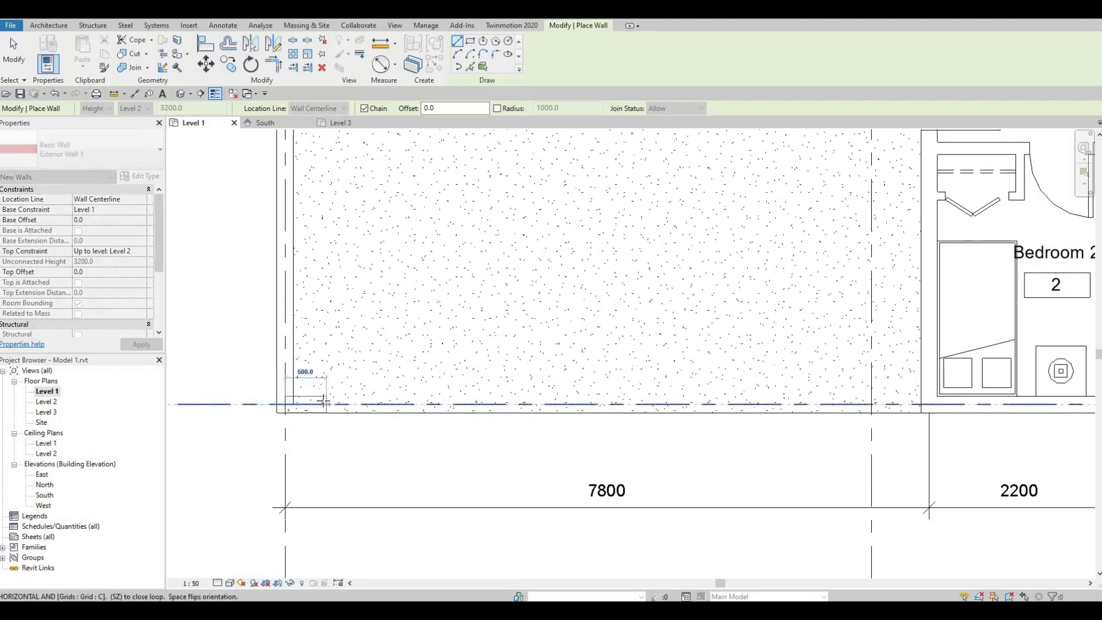
pyautogui.click(323, 403)
pyautogui.press('Escape')
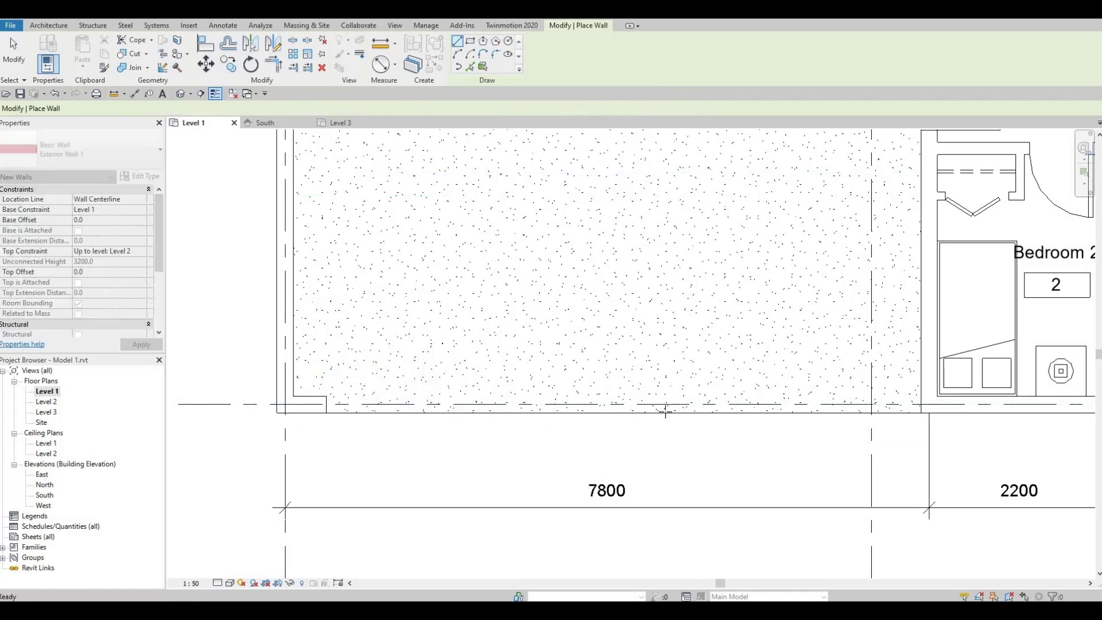
# Step: Draw a short Exterior Wall 1 segment along grid C from Bedroom 2's lower corner into the concrete floor area, and end the wall command
pyautogui.moveTo(544, 425); pyautogui.dragTo(353, 440, button='middle')
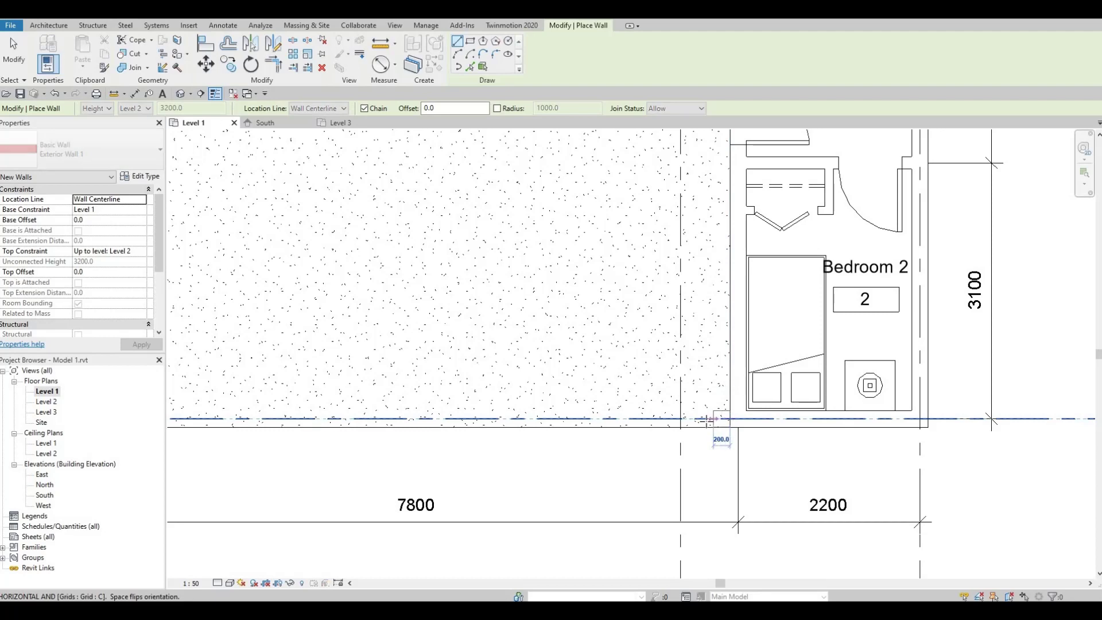
pyautogui.click(713, 421)
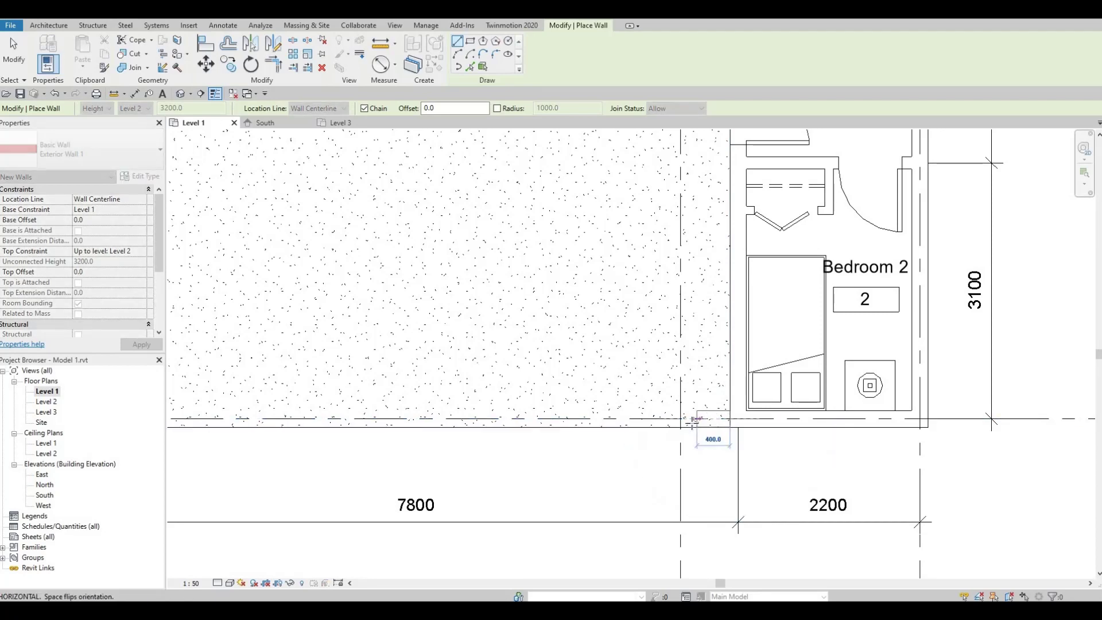
pyautogui.press('Escape')
pyautogui.press('Escape')
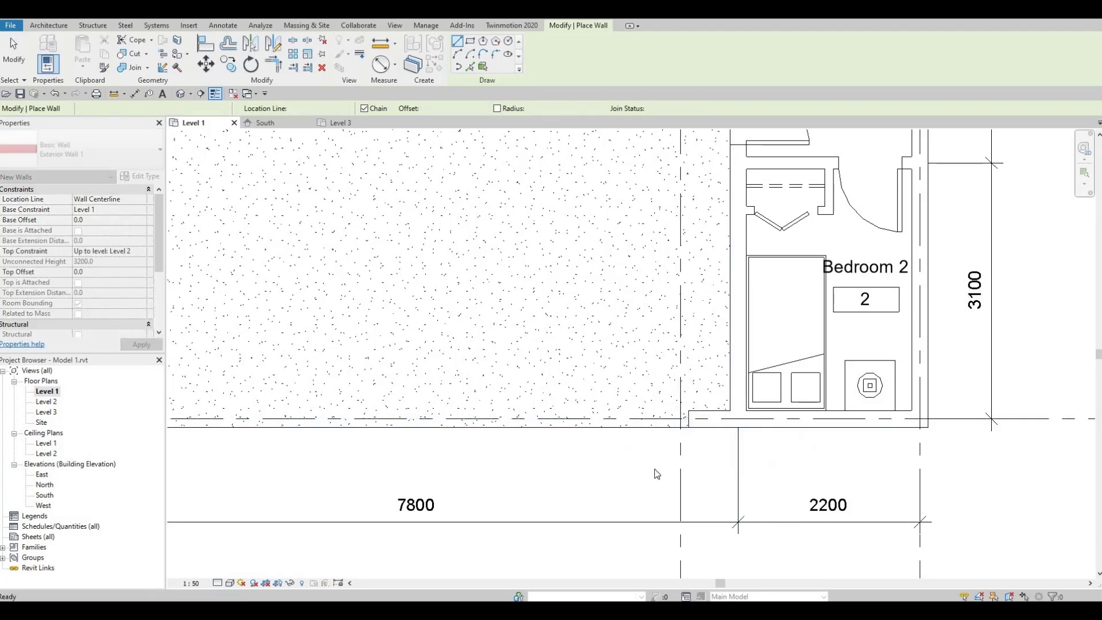
pyautogui.scroll(-4, 691, 387)
pyautogui.moveTo(646, 442); pyautogui.dragTo(610, 493, button='middle')
pyautogui.moveTo(549, 403); pyautogui.dragTo(490, 392, button='middle')
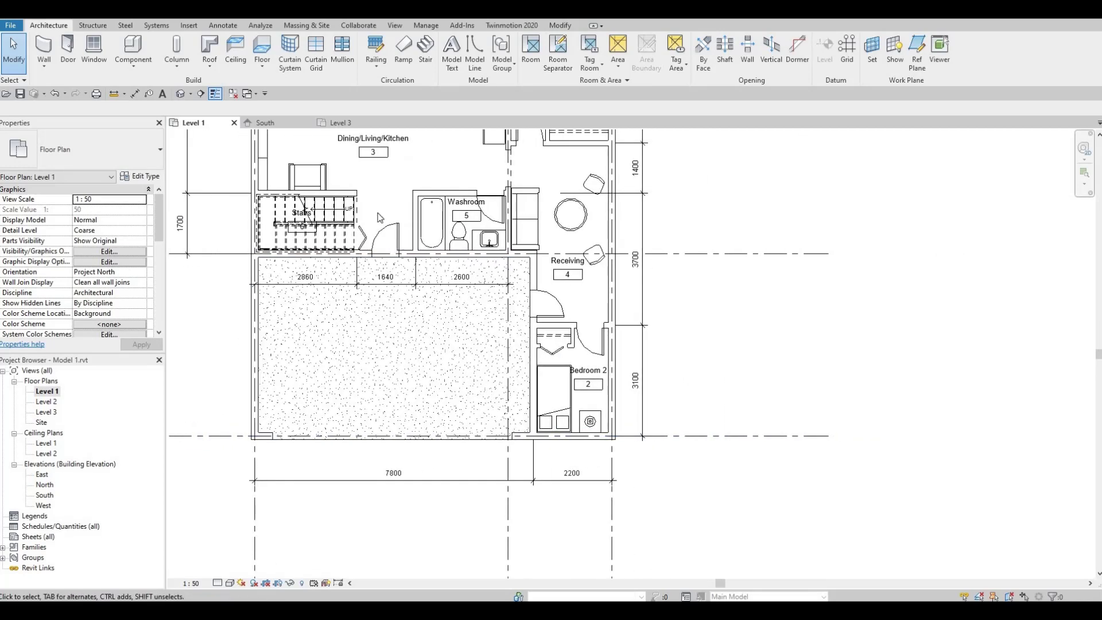
# Step: Start a new wall and browse the available wall types down to the curtain wall types
pyautogui.click(43, 49)
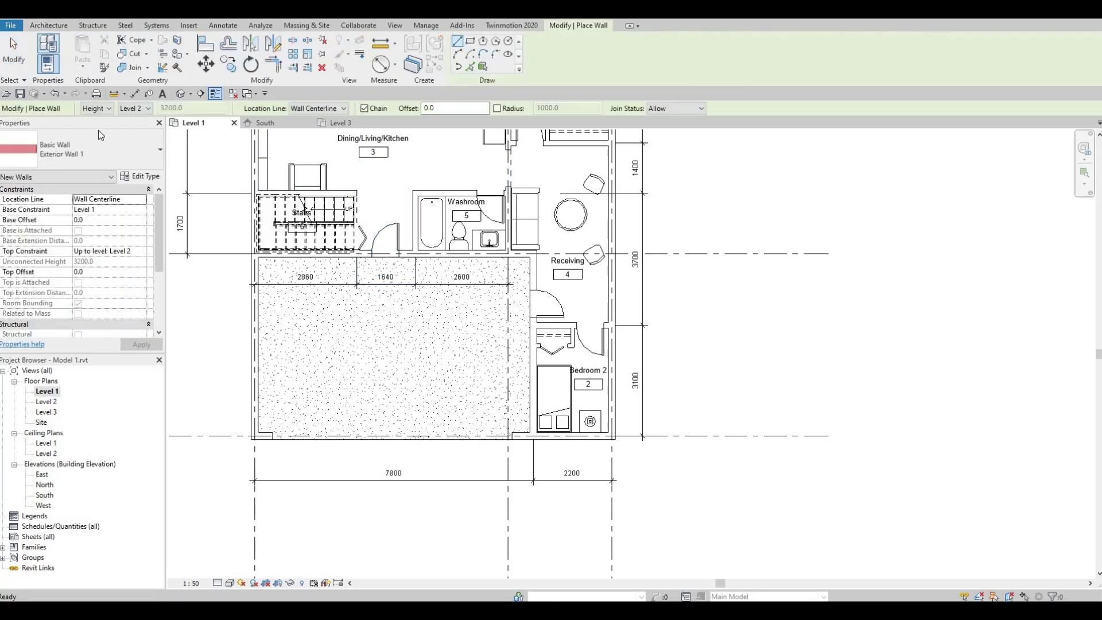
pyautogui.click(155, 150)
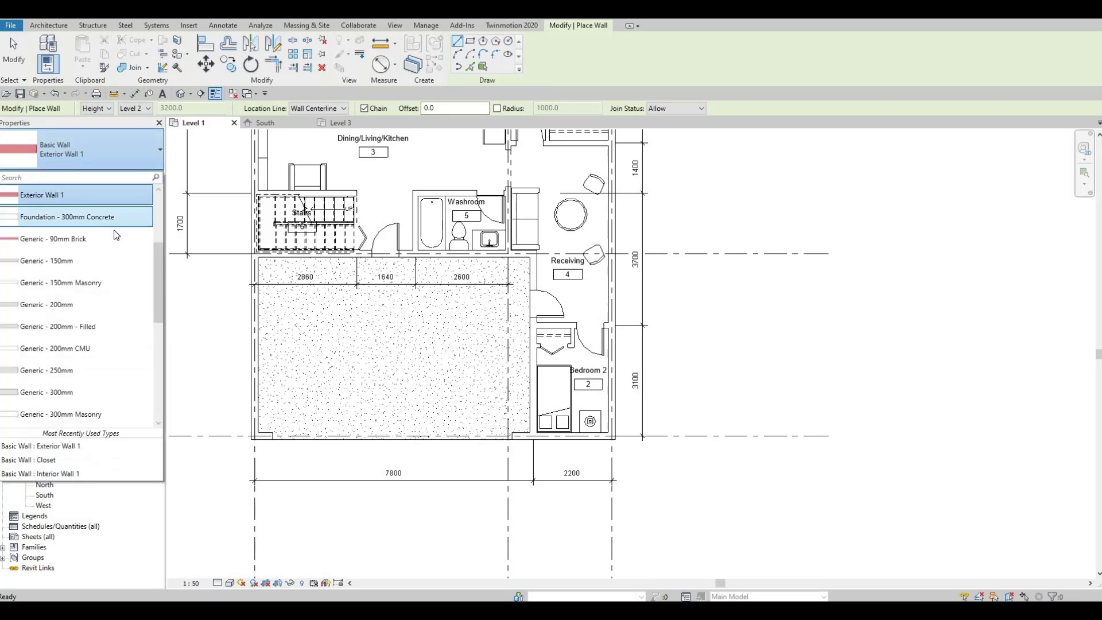
pyautogui.scroll(-2, 109, 281)
pyautogui.scroll(-3, 109, 282)
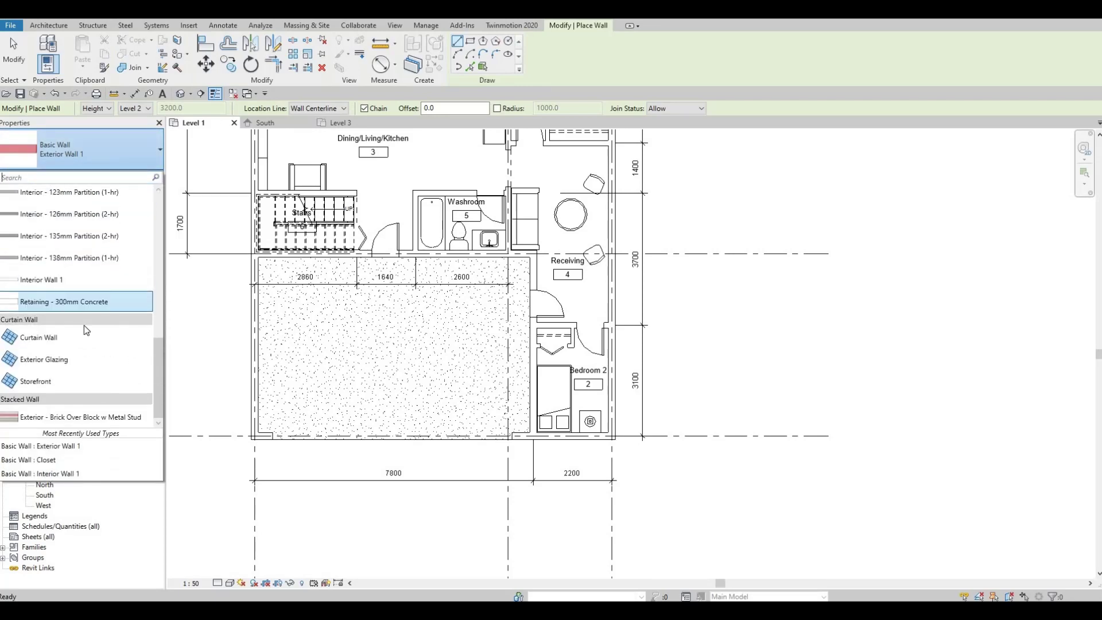
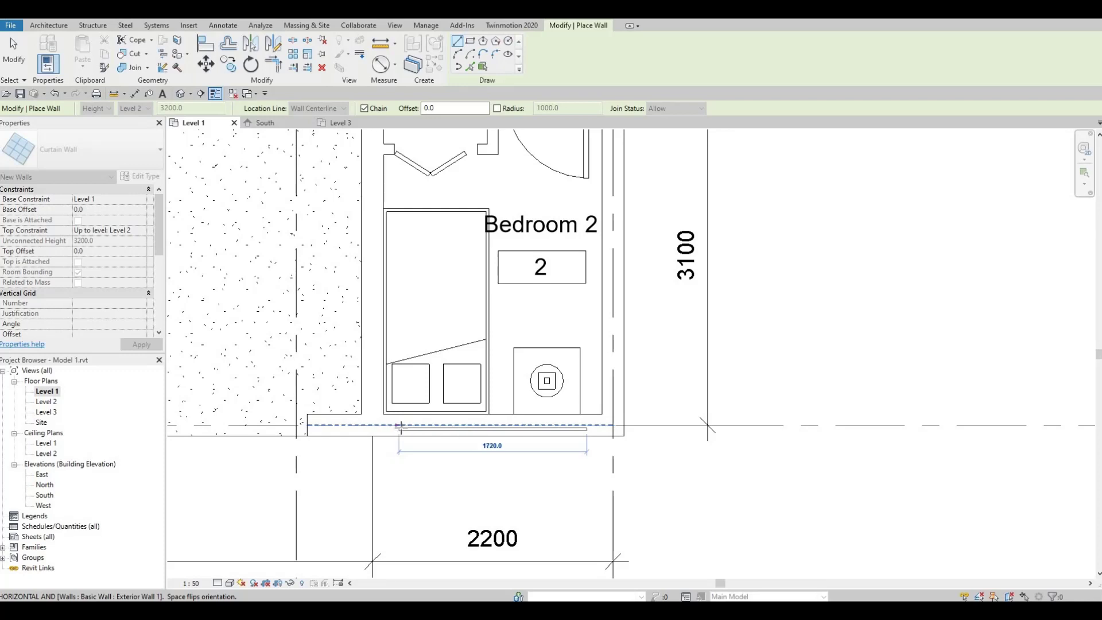
# Step: Finish a curtain wall about 1700 mm long within Bedroom 2's outer wall along the grid line, and end the wall command
pyautogui.click(379, 425)
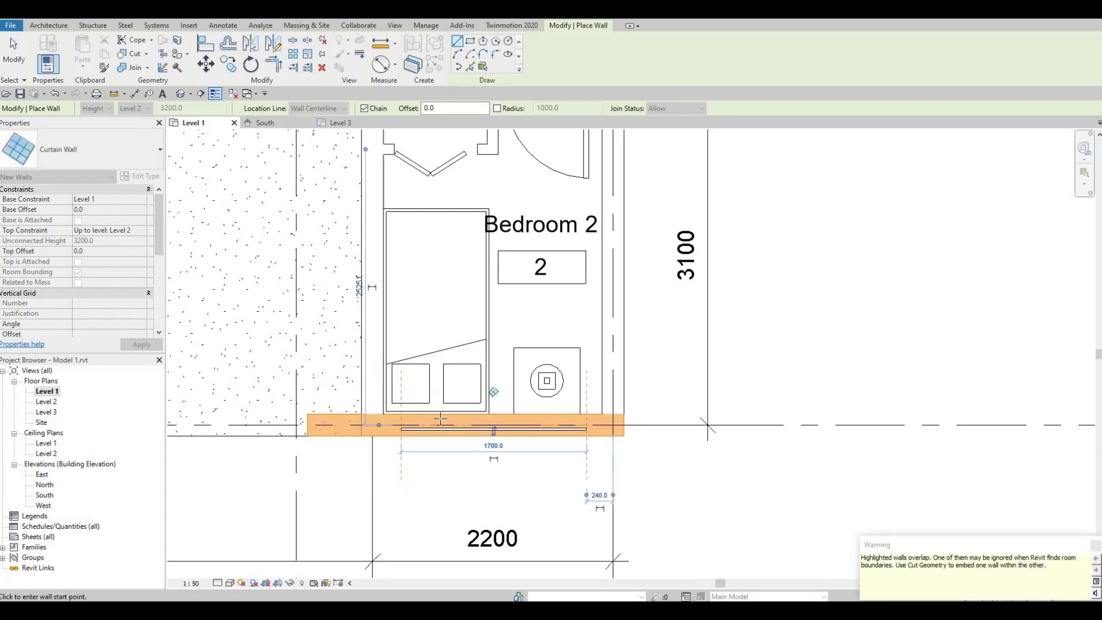
pyautogui.press('Escape')
pyautogui.press('Escape')
# Step: Draw a curtain wall about 540 mm long within the exterior wall behind the washroom toilet
pyautogui.scroll(-3, 503, 480)
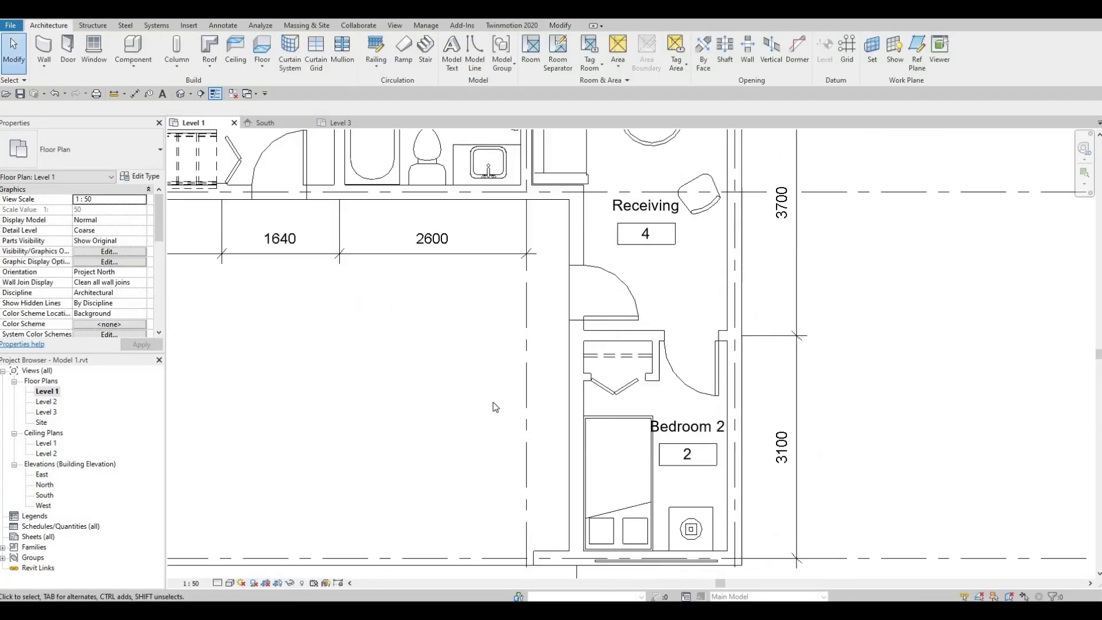
pyautogui.moveTo(471, 366); pyautogui.dragTo(391, 445, button='middle')
pyautogui.moveTo(428, 365); pyautogui.dragTo(402, 405, button='middle')
pyautogui.scroll(2, 382, 354)
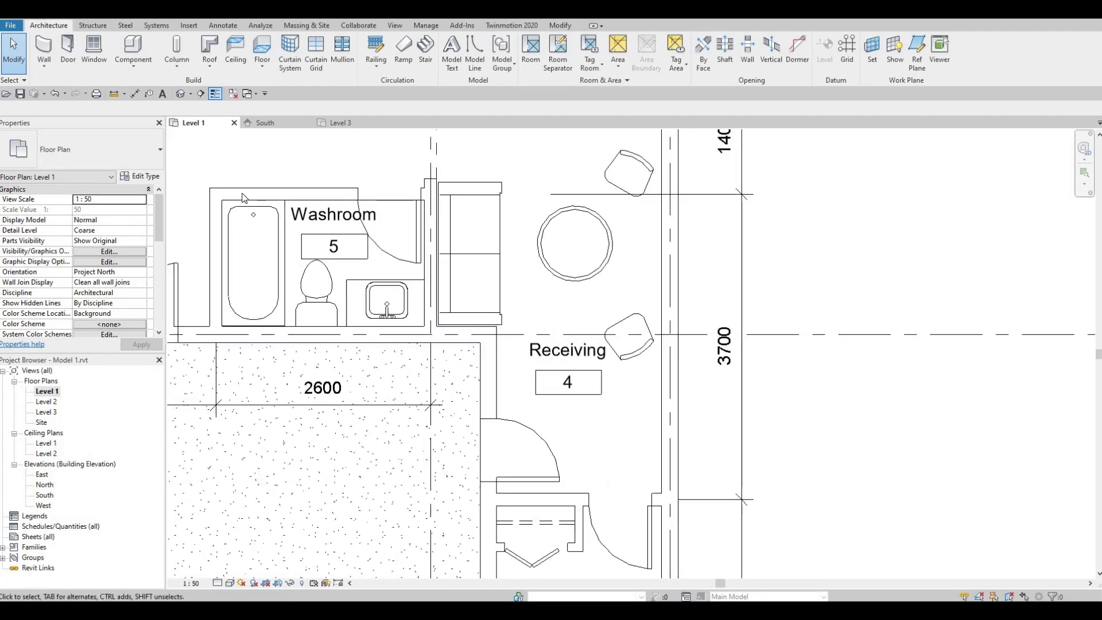
pyautogui.click(44, 47)
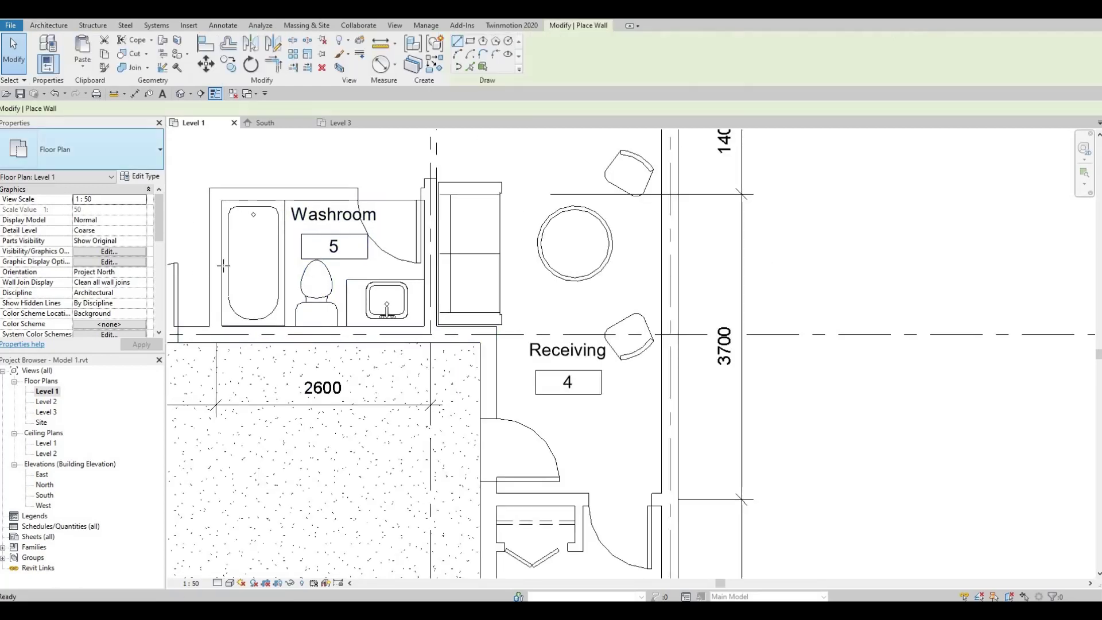
pyautogui.scroll(2, 280, 255)
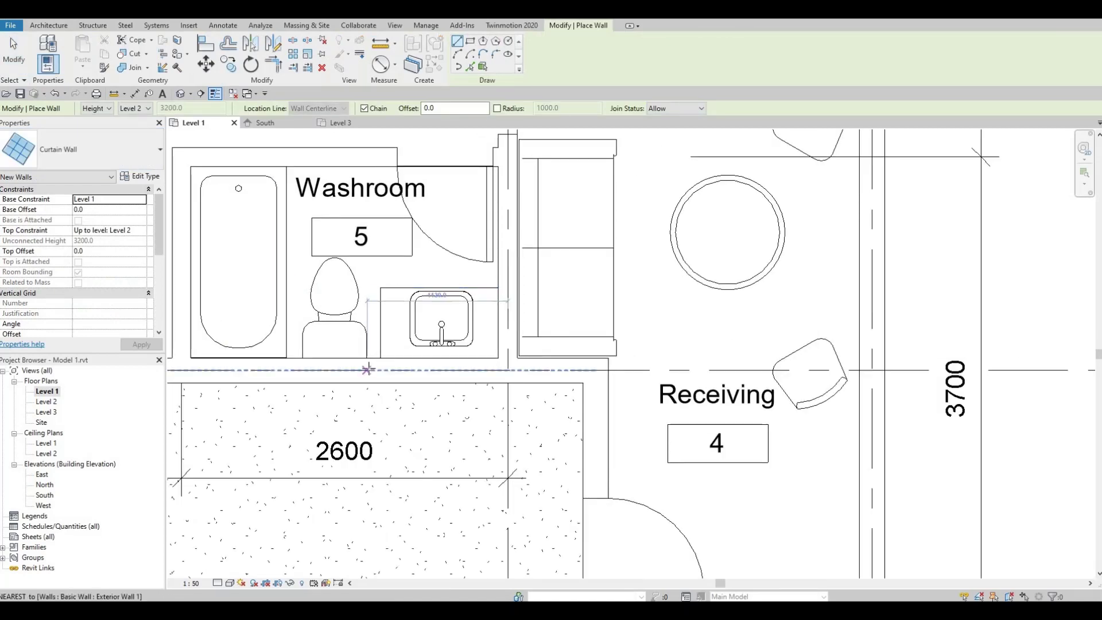
pyautogui.click(369, 371)
pyautogui.click(302, 370)
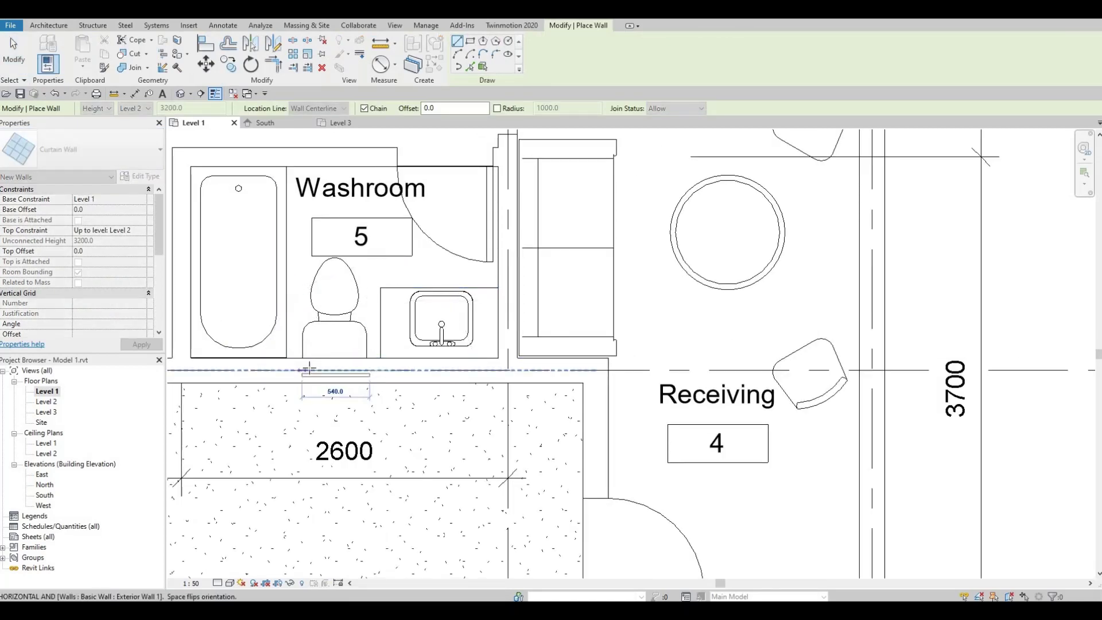
# Step: Draw a short curtain wall within the same exterior wall at the outer corner of the stairs, and end the command
pyautogui.scroll(-2, 269, 368)
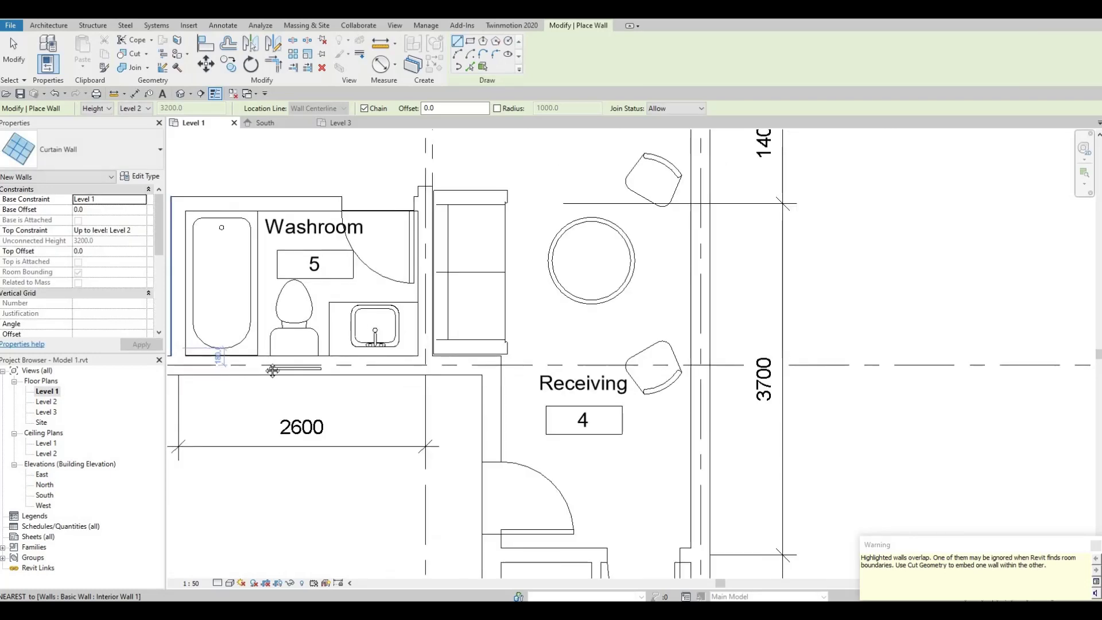
pyautogui.moveTo(269, 368); pyautogui.dragTo(827, 382, button='middle')
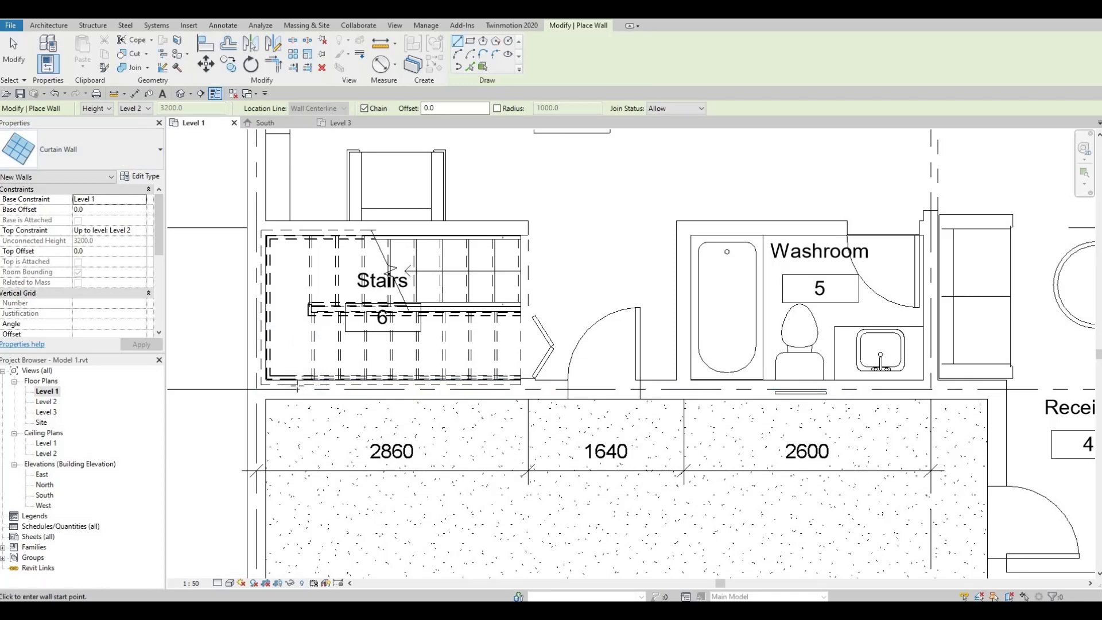
pyautogui.scroll(3, 298, 391)
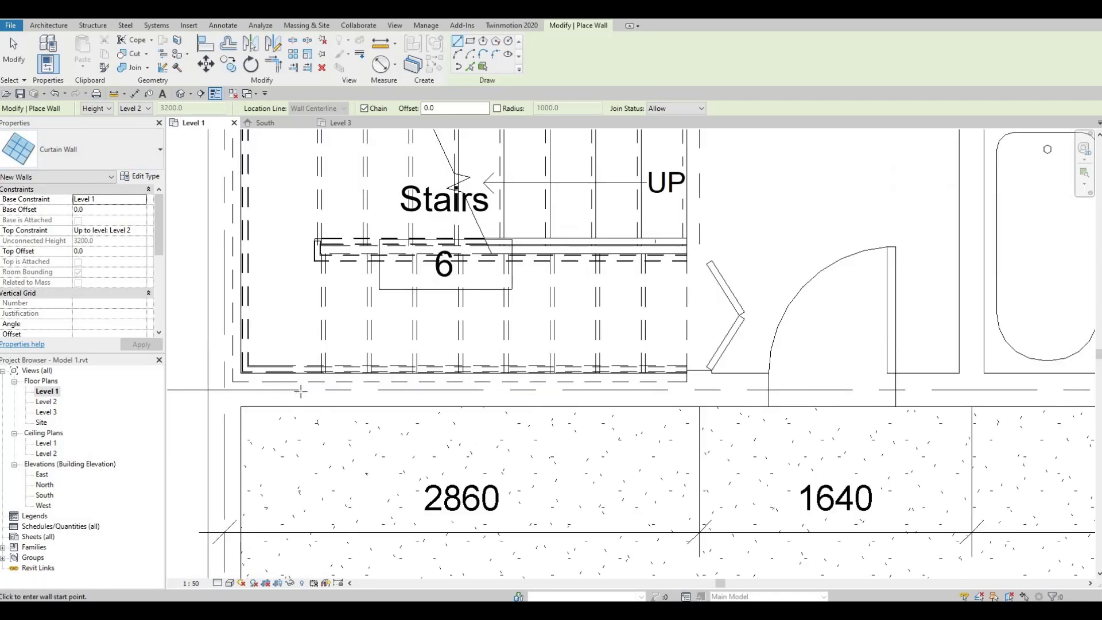
pyautogui.click(98, 155)
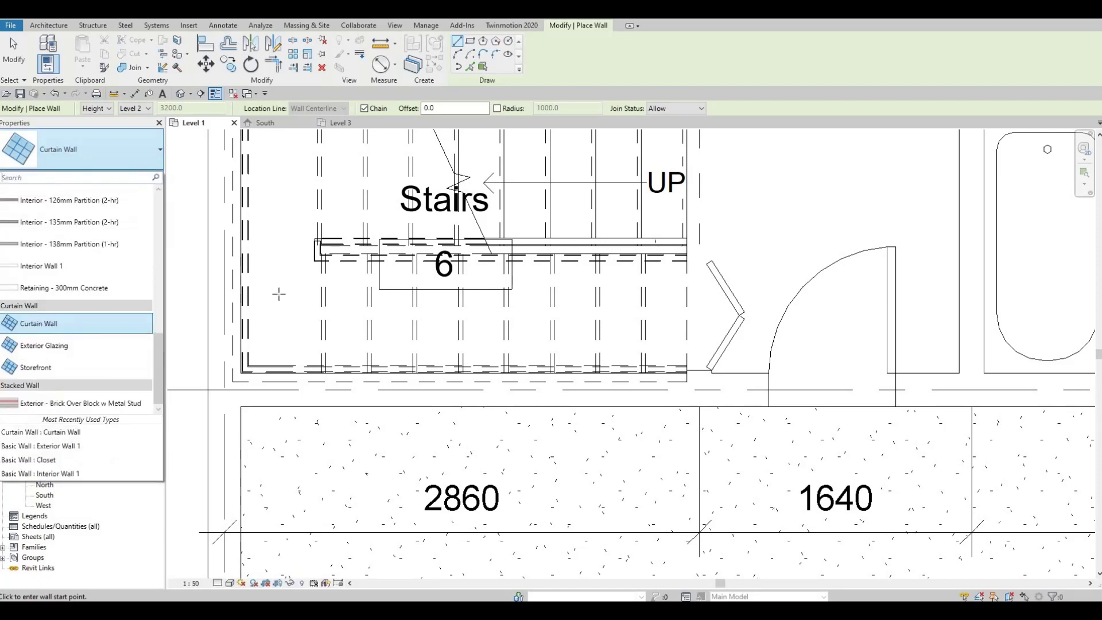
pyautogui.click(279, 294)
pyautogui.click(290, 391)
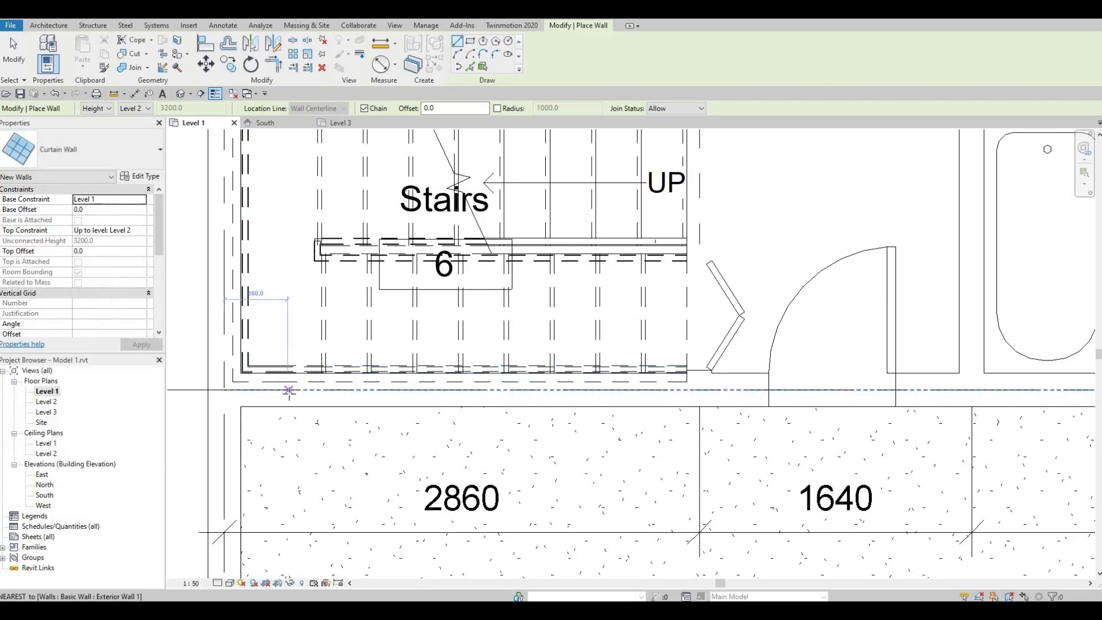
pyautogui.click(246, 392)
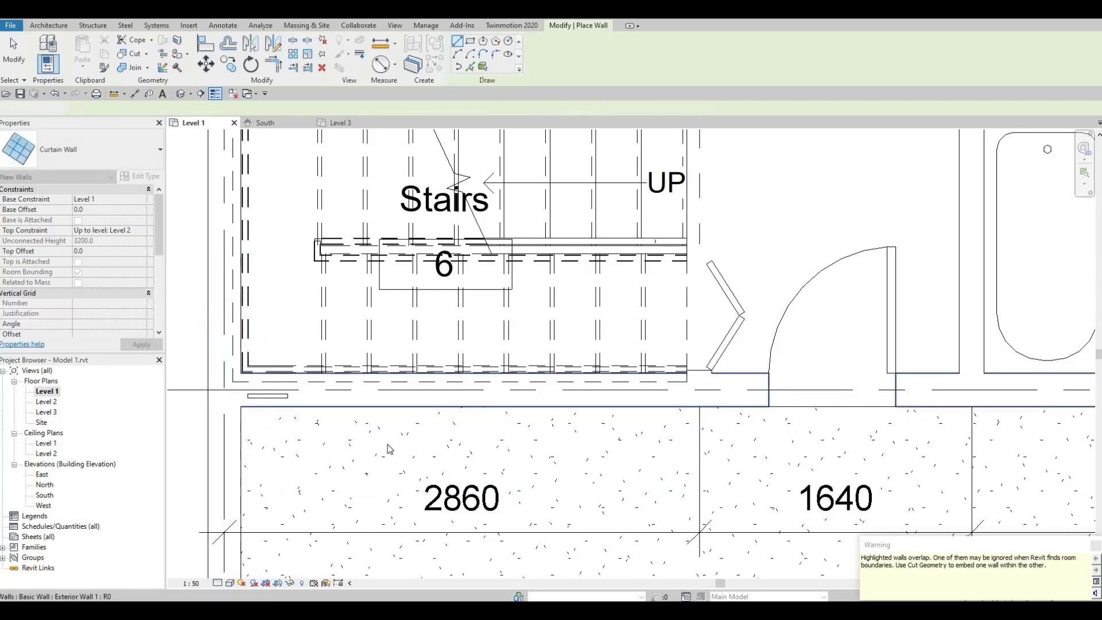
pyautogui.press('Escape')
pyautogui.press('Escape')
pyautogui.scroll(-5, 373, 389)
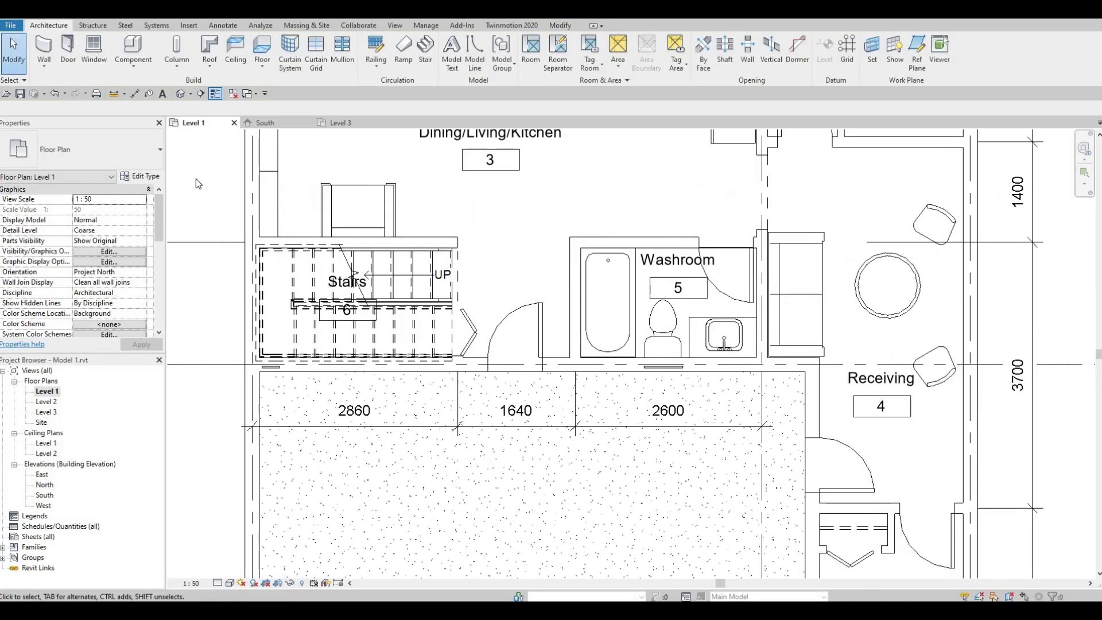
# Step: Draw a short curtain wall on each side of the door between the stairs and washroom, each about 220 mm long
pyautogui.click(47, 52)
pyautogui.scroll(4, 489, 383)
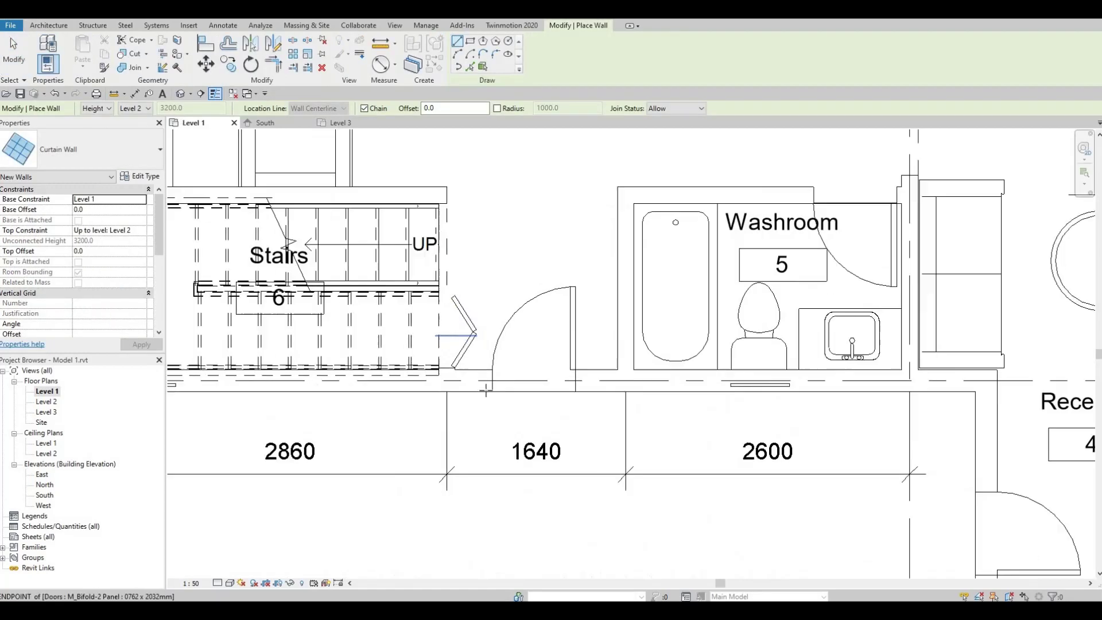
pyautogui.click(464, 379)
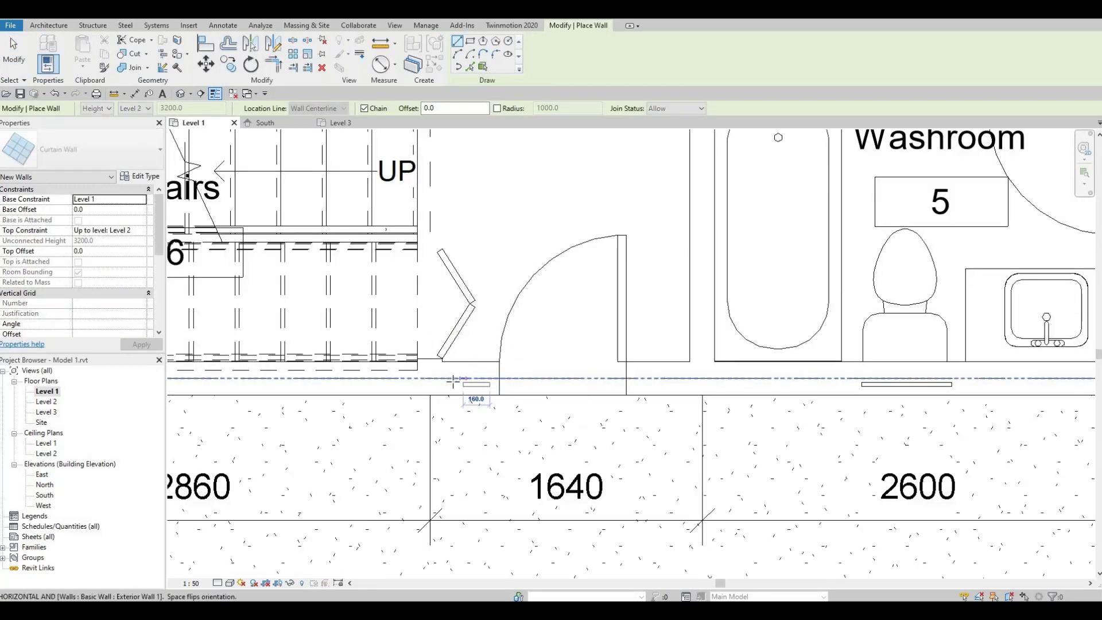
pyautogui.click(475, 377)
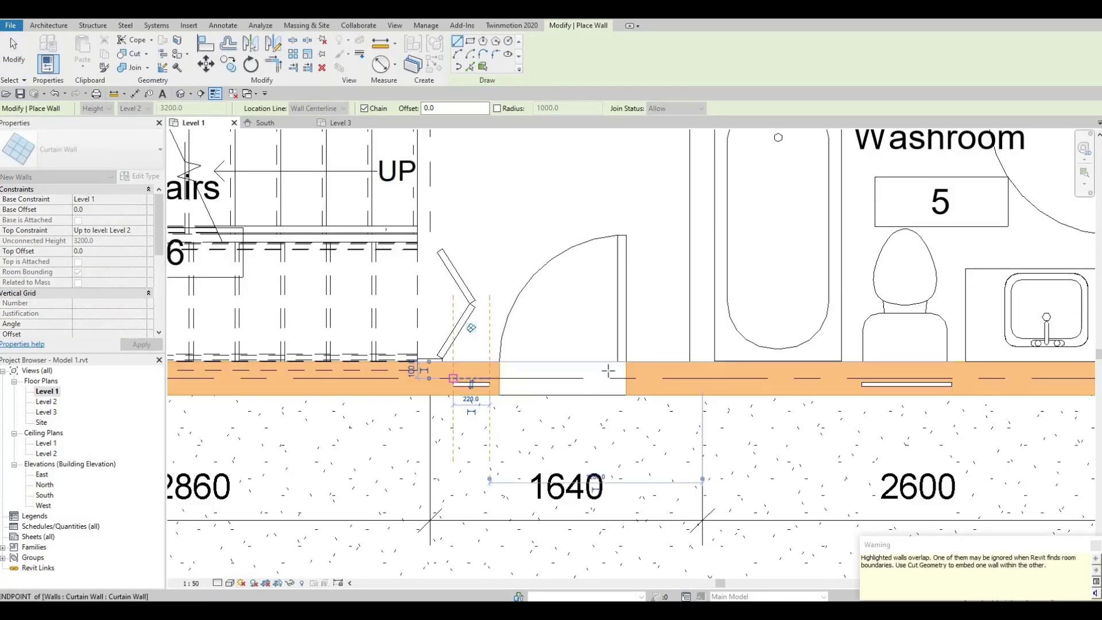
pyautogui.click(681, 378)
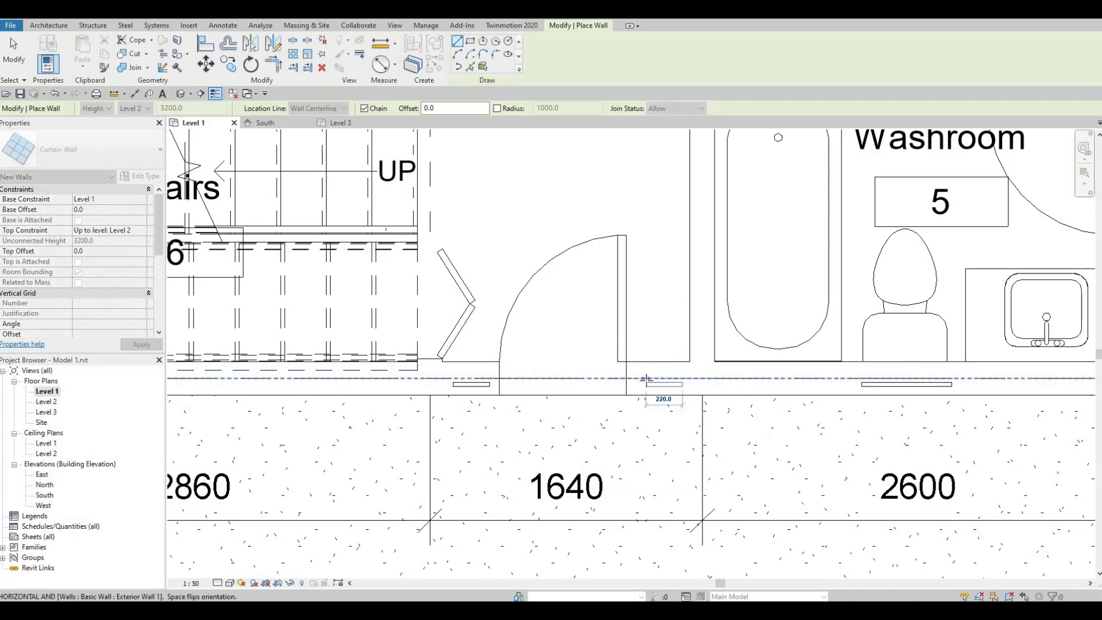
pyautogui.click(645, 378)
pyautogui.press('Escape')
pyautogui.press('Escape')
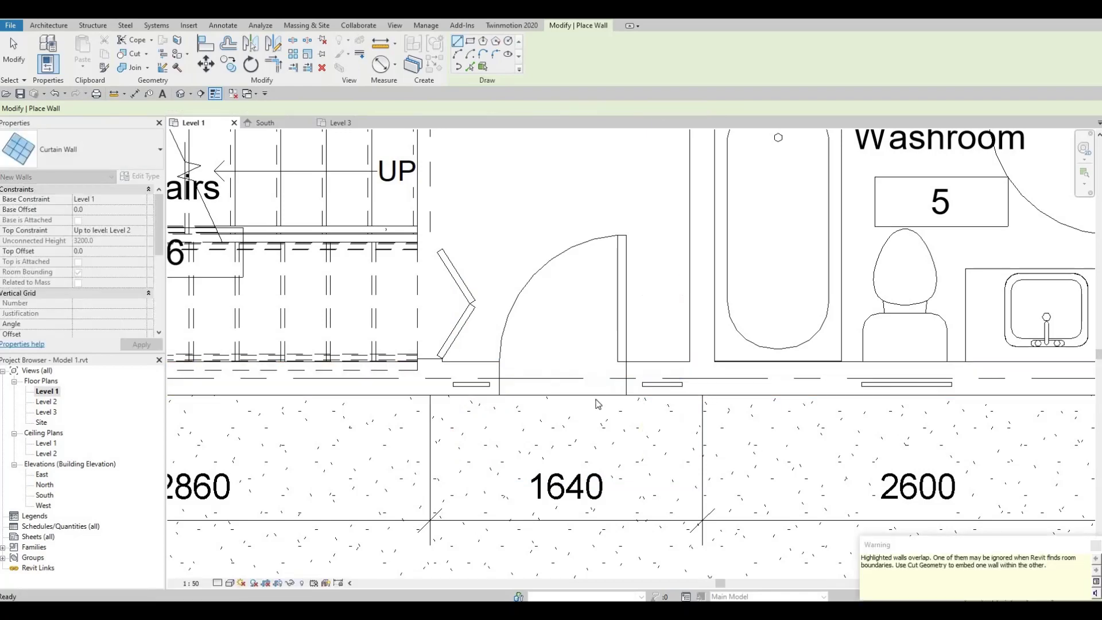
# Step: Open the default 3D view facing the exterior wall between the concrete floor area and the stairs and washroom
pyautogui.scroll(-2, 599, 425)
pyautogui.moveTo(550, 350); pyautogui.dragTo(485, 315, button='middle')
pyautogui.scroll(-3, 485, 313)
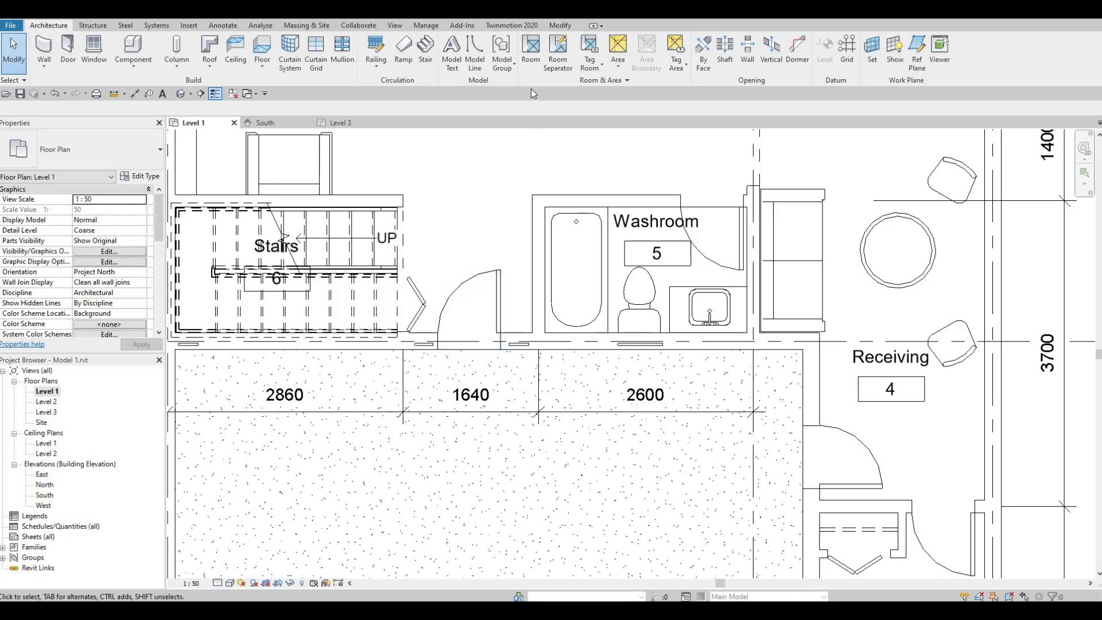
pyautogui.click(560, 26)
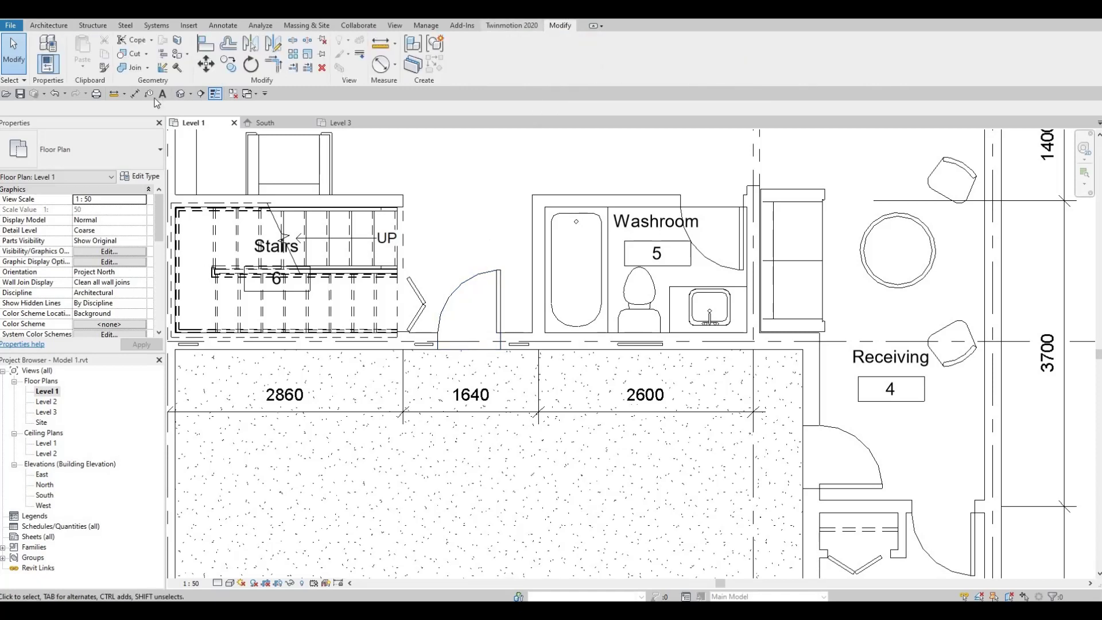
pyautogui.click(182, 94)
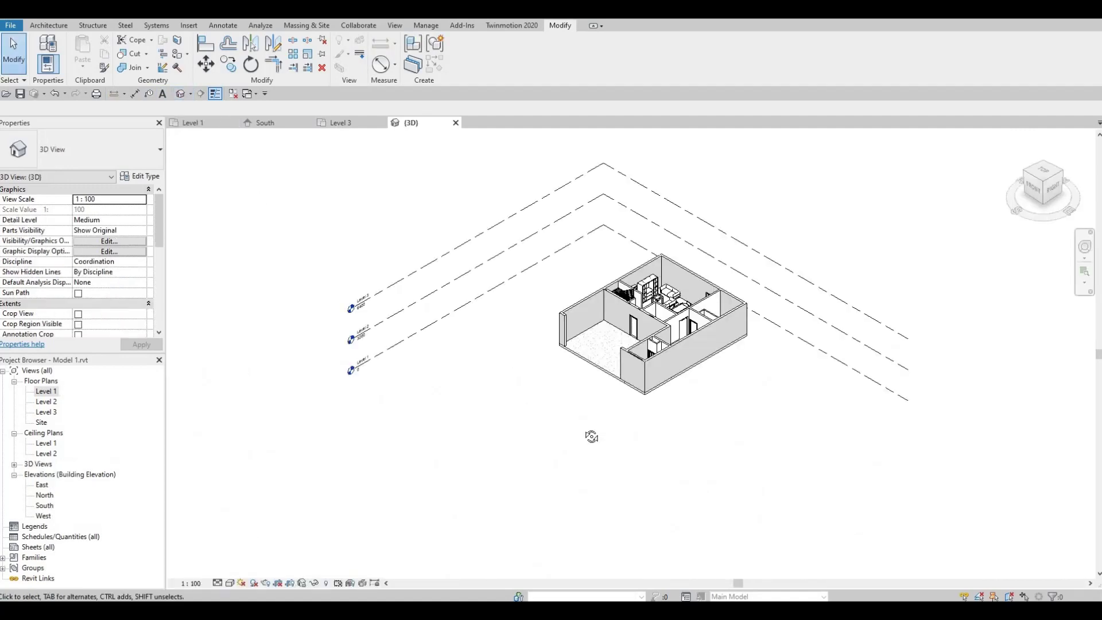
pyautogui.keyDown('shift'); pyautogui.moveTo(591, 437); pyautogui.dragTo(708, 421, button='middle'); pyautogui.keyUp('shift')
pyautogui.scroll(5, 591, 349)
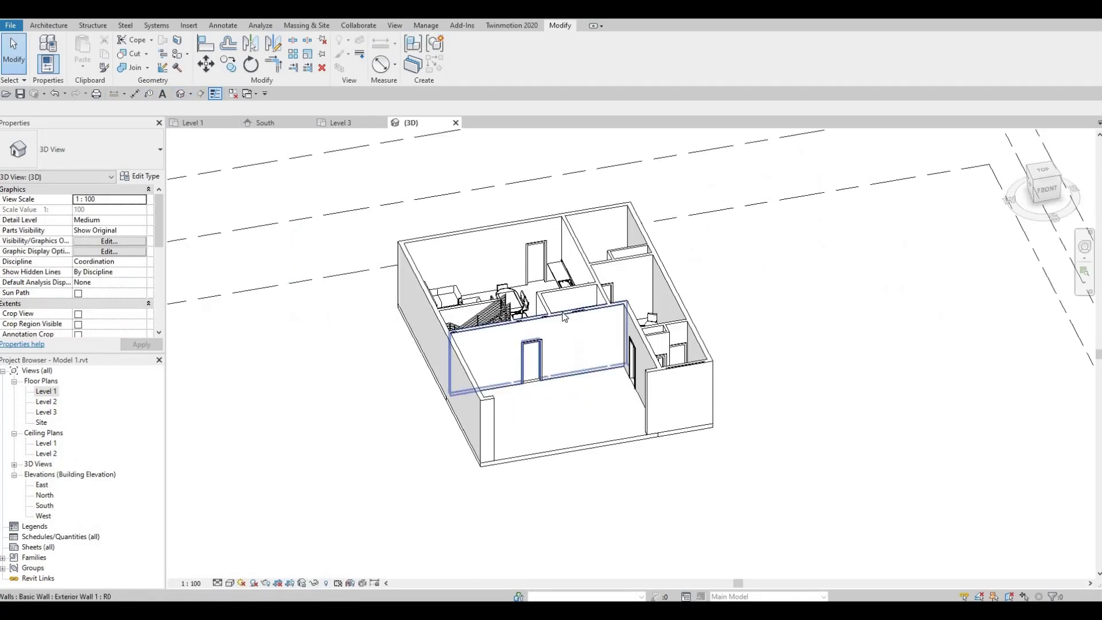
pyautogui.scroll(5, 585, 317)
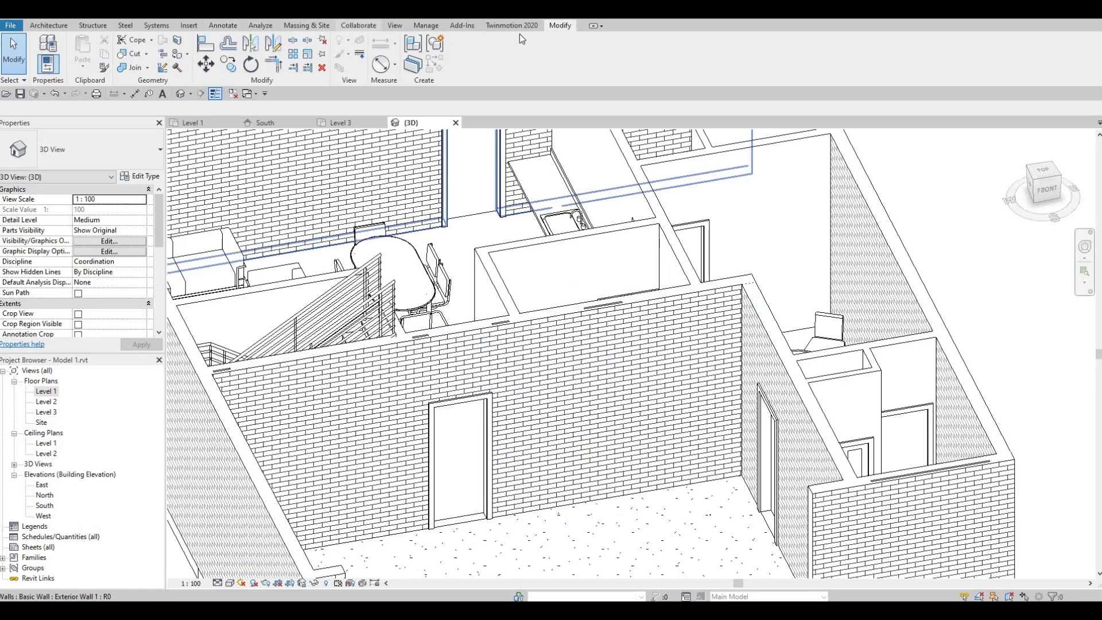
# Step: Use Cut Geometry to cut the exterior wall beside the concrete floor with its four curtain walls, from the washroom to the stairs
pyautogui.click(132, 54)
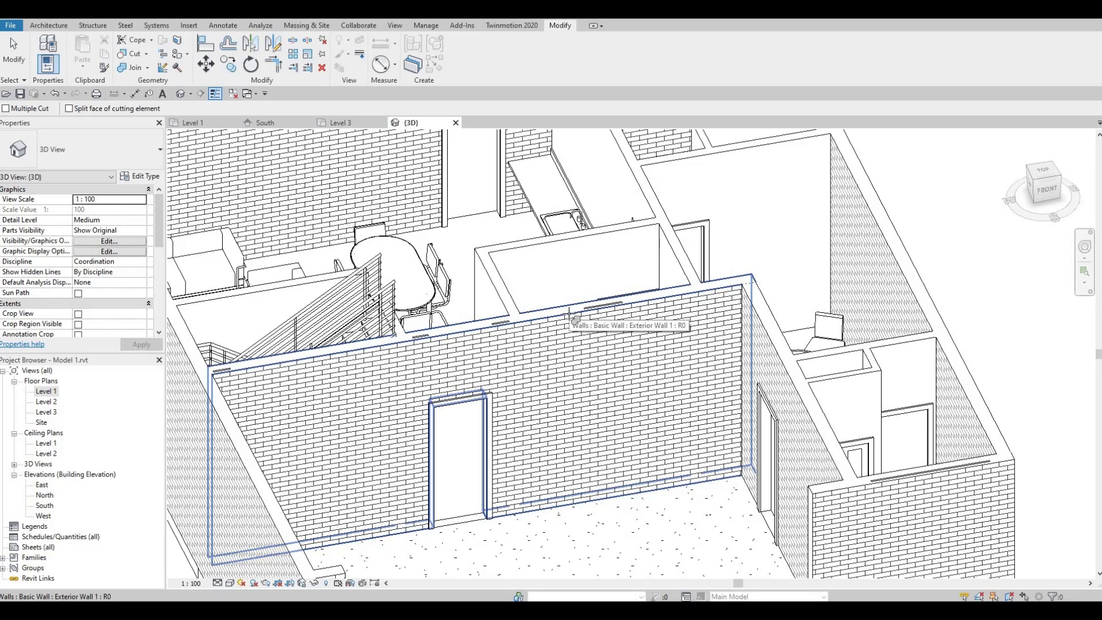
pyautogui.click(575, 310)
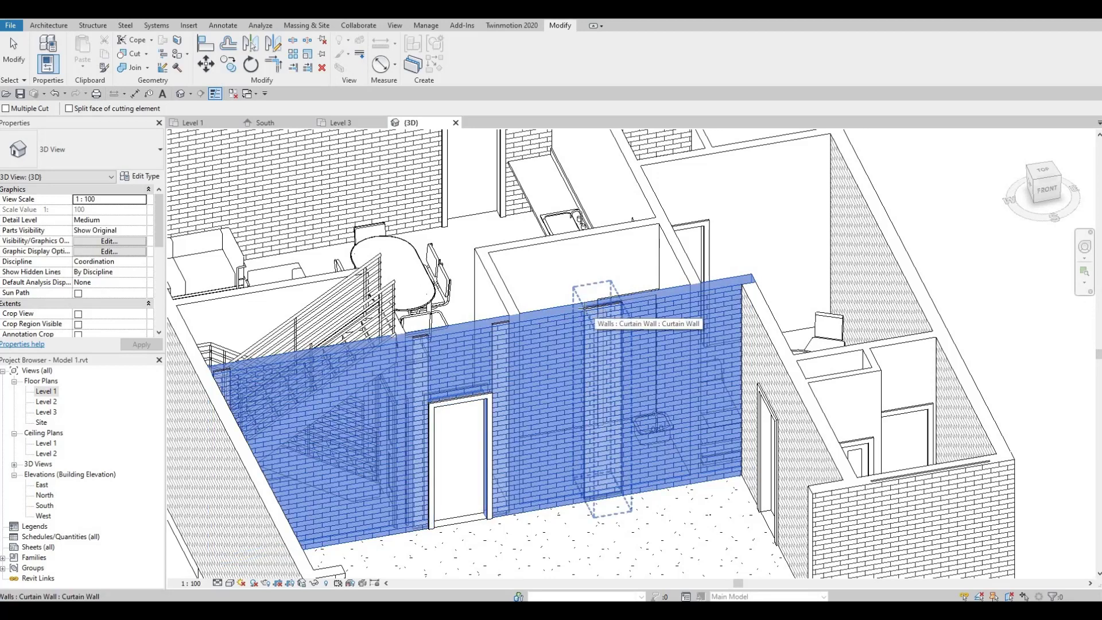
pyautogui.click(600, 313)
pyautogui.click(505, 329)
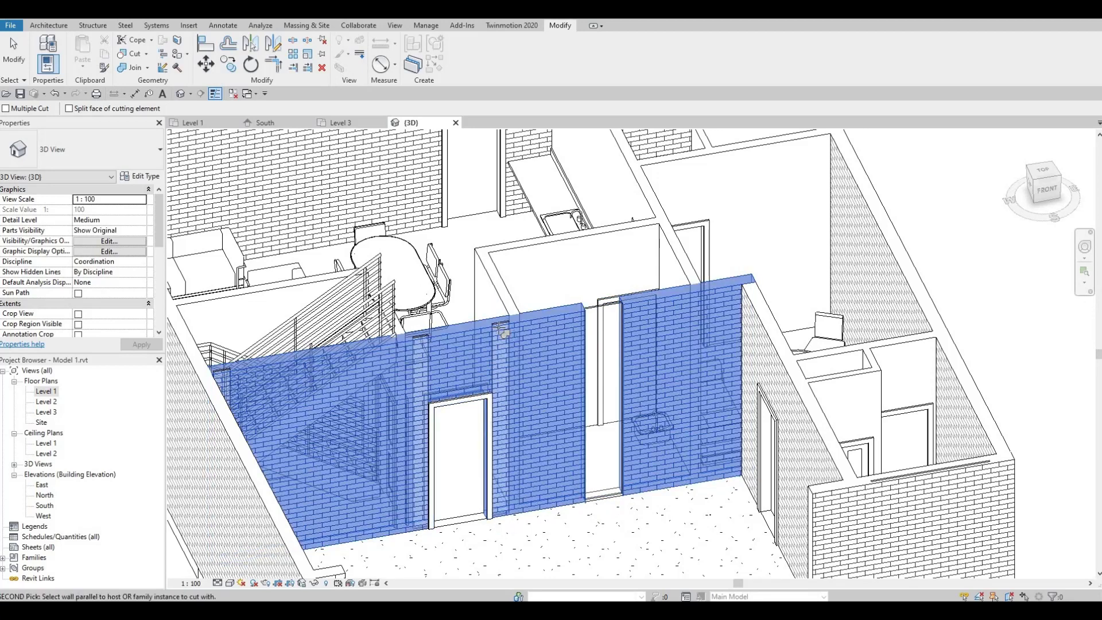
pyautogui.click(498, 327)
pyautogui.click(438, 337)
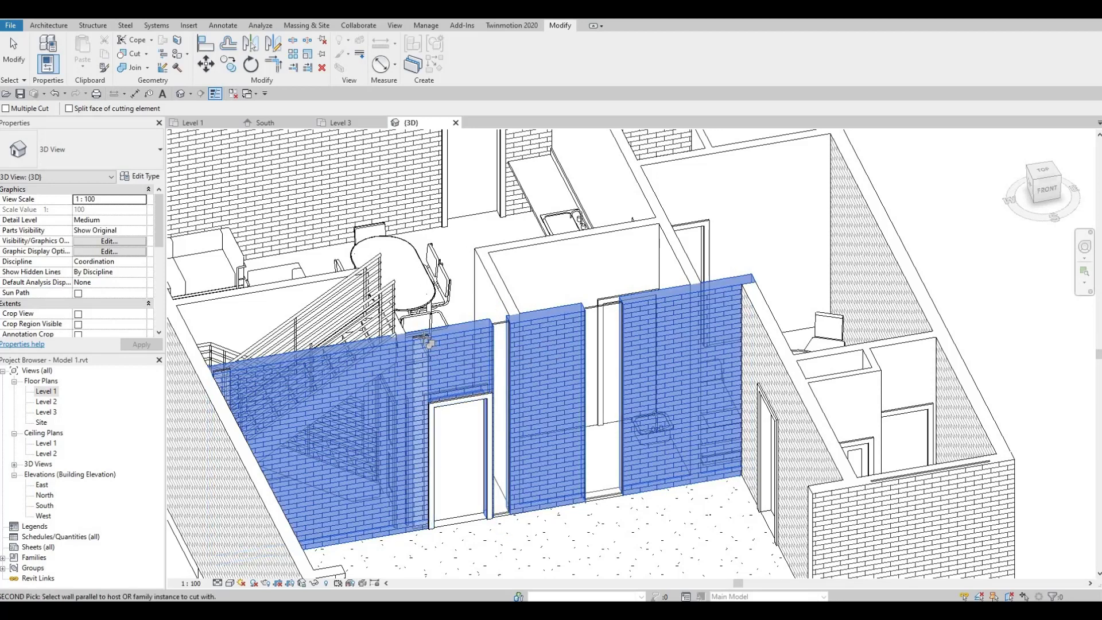
pyautogui.click(423, 338)
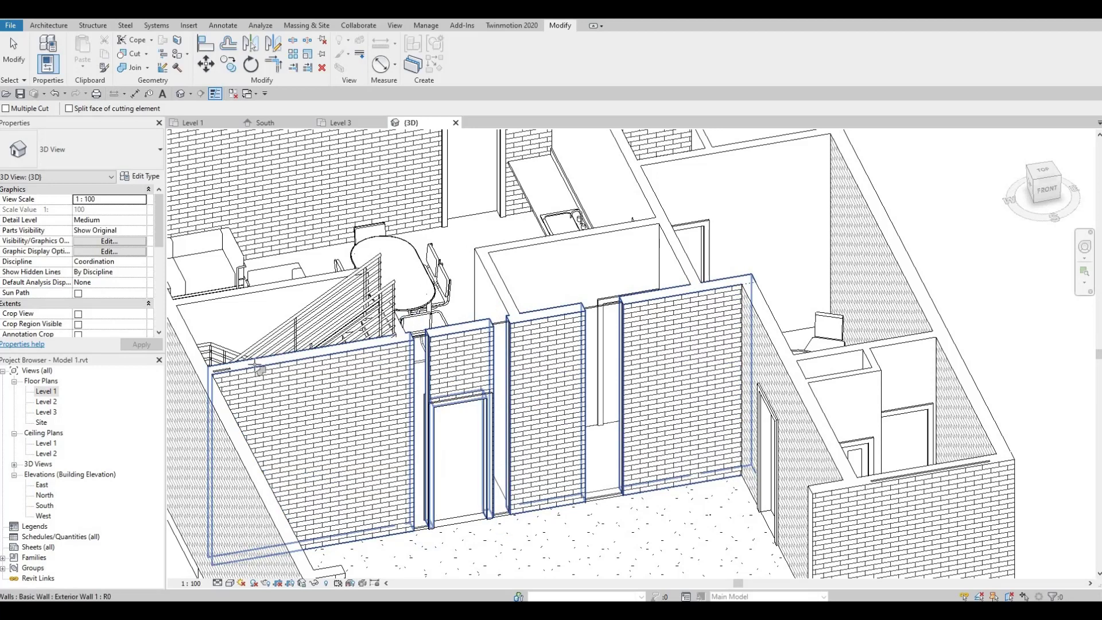
pyautogui.click(260, 370)
pyautogui.click(227, 369)
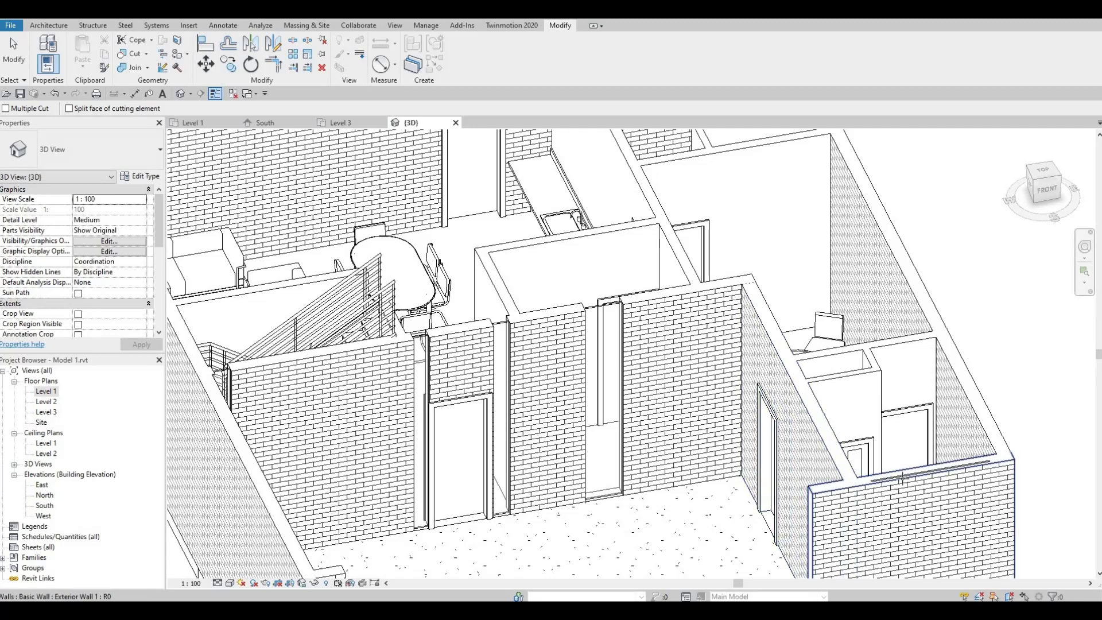
# Step: Cut Bedroom 2's outer wall with its embedded curtain wall and end the Cut Geometry command
pyautogui.click(909, 479)
pyautogui.click(896, 472)
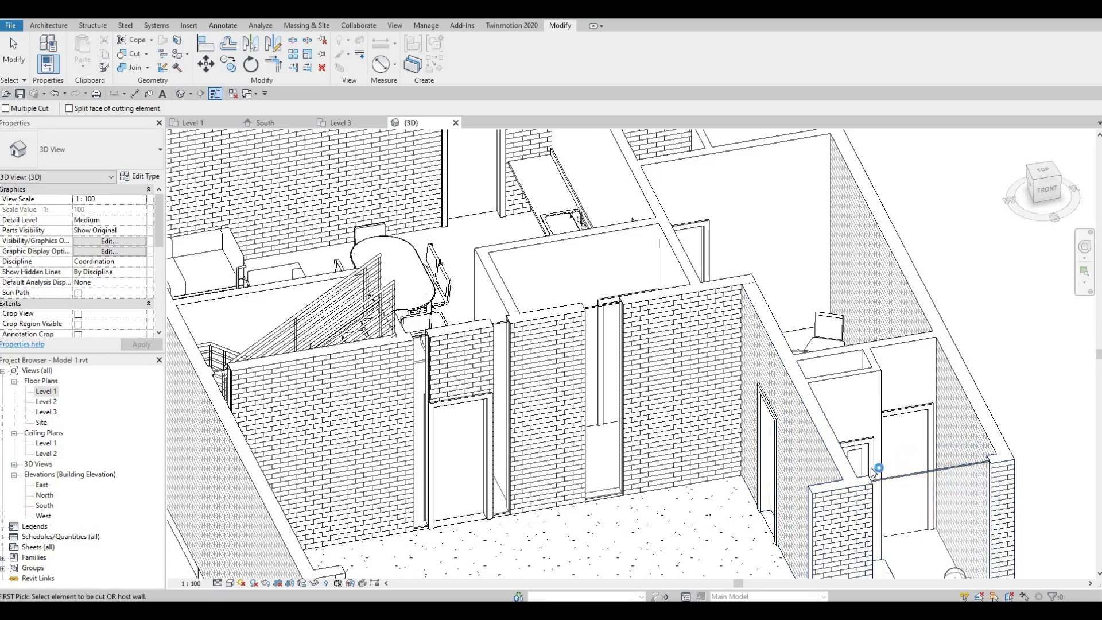
pyautogui.press('Escape')
pyautogui.press('Escape')
# Step: Examine the cut curtain wall openings in 3D and open the South elevation at Bedroom 2's curtain wall
pyautogui.moveTo(788, 290)
pyautogui.keyDown('shift'); pyautogui.mouseDown(button='middle')
pyautogui.moveTo(795, 382)
pyautogui.moveTo(709, 306)
pyautogui.moveTo(668, 296)
pyautogui.mouseUp(button='middle'); pyautogui.keyUp('shift')
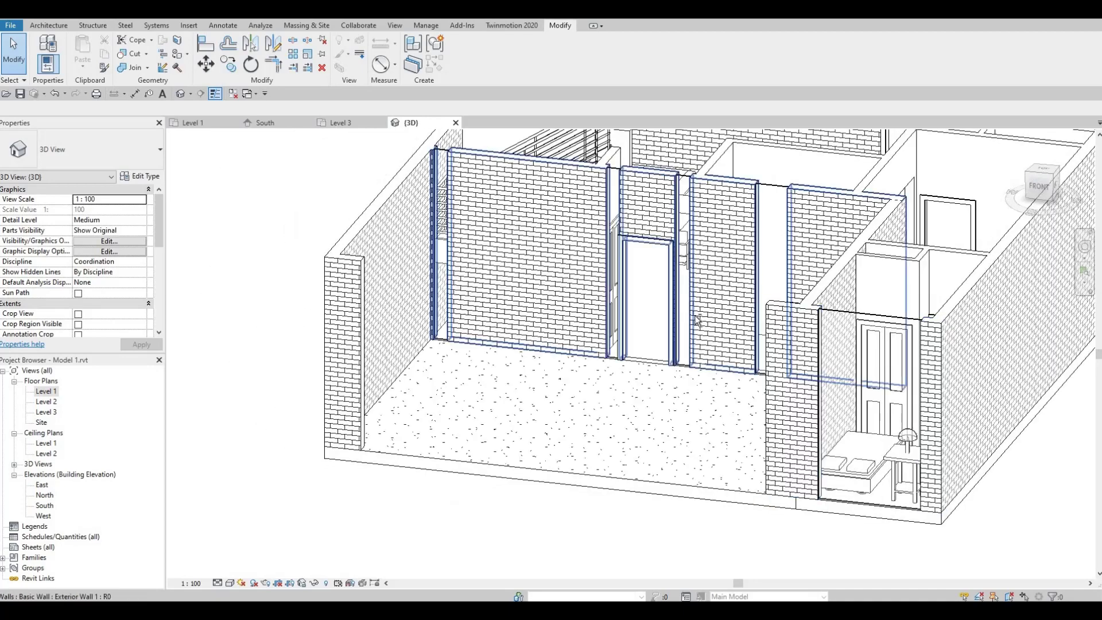
pyautogui.keyDown('shift'); pyautogui.moveTo(784, 392); pyautogui.dragTo(815, 419, button='middle'); pyautogui.keyUp('shift')
pyautogui.scroll(-4, 756, 428)
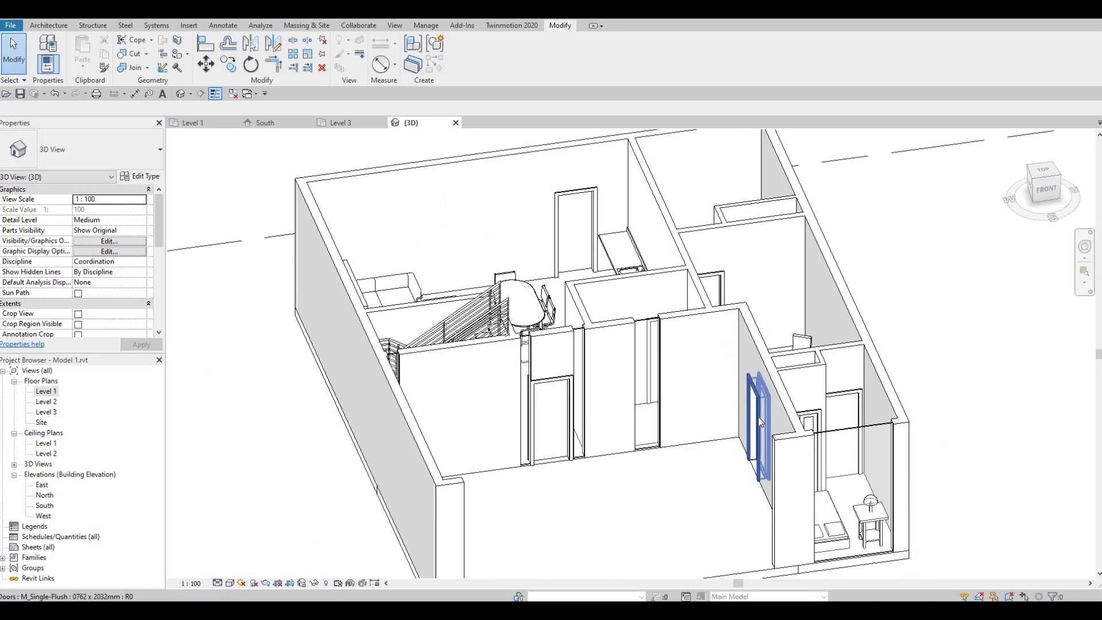
pyautogui.keyDown('shift'); pyautogui.moveTo(726, 469); pyautogui.dragTo(693, 488, button='middle'); pyautogui.keyUp('shift')
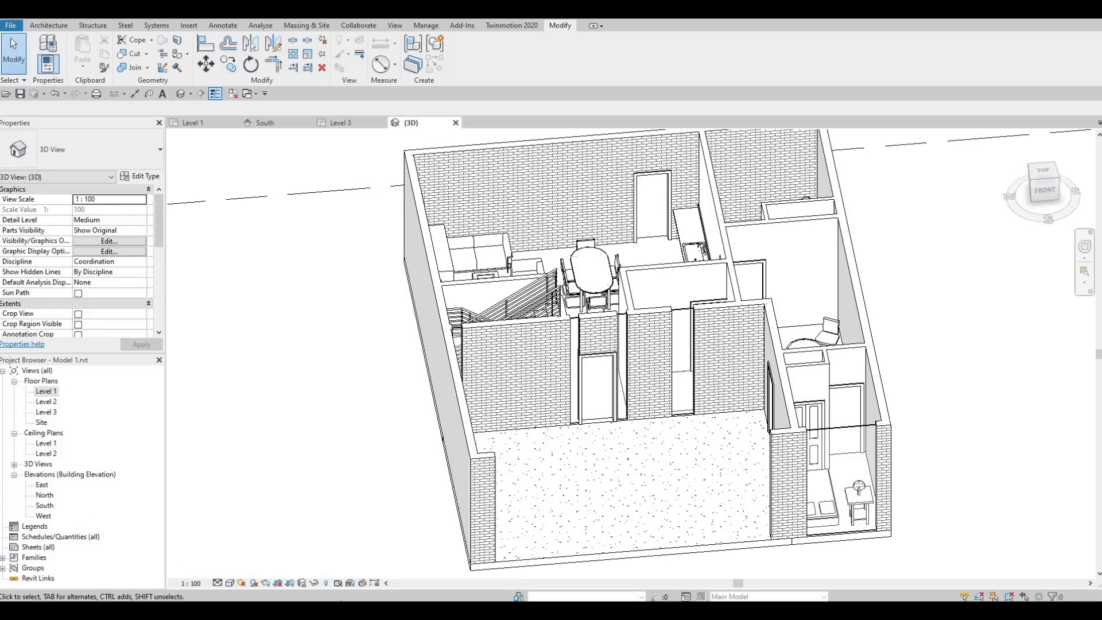
pyautogui.doubleClick(44, 505)
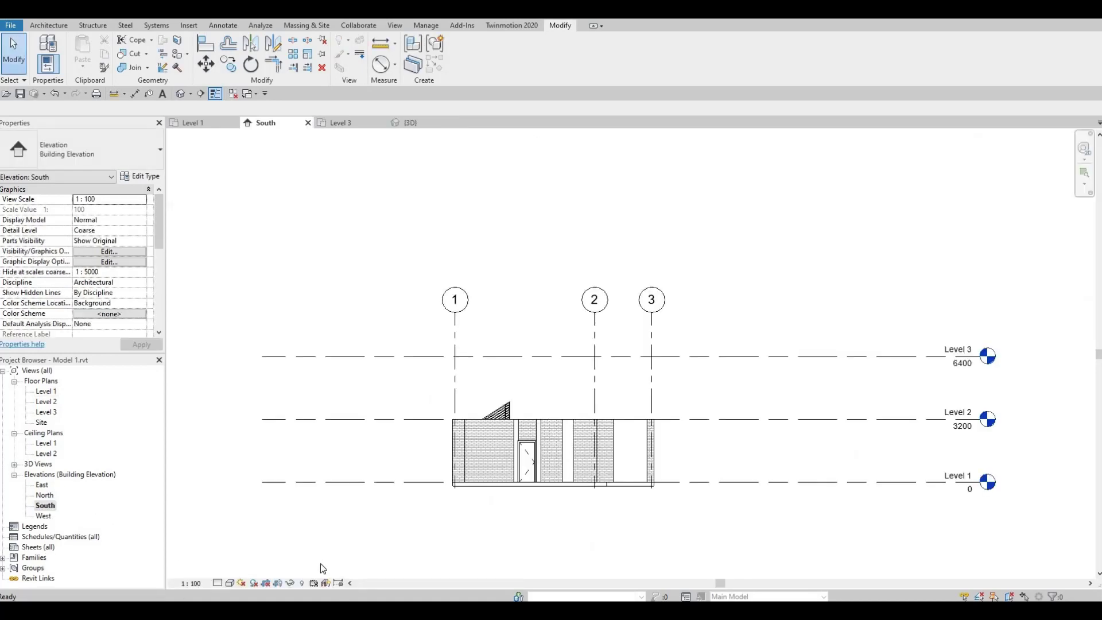
pyautogui.scroll(4, 453, 411)
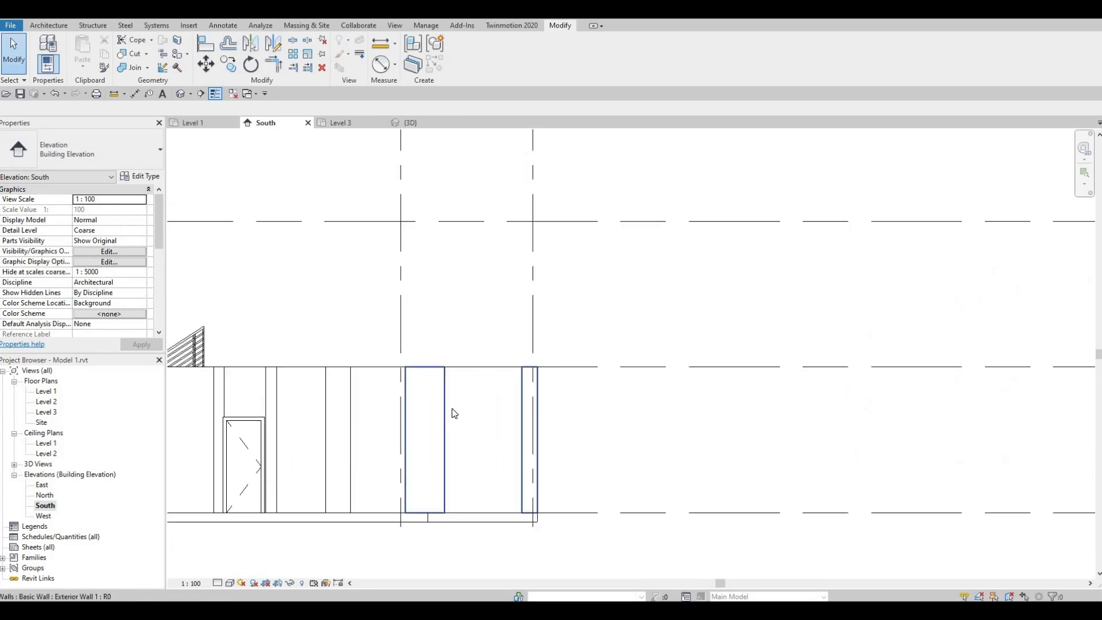
# Step: Narrow Bedroom 2's curtain wall to about 1570 mm by moving both of its side edges inward
pyautogui.click(440, 439)
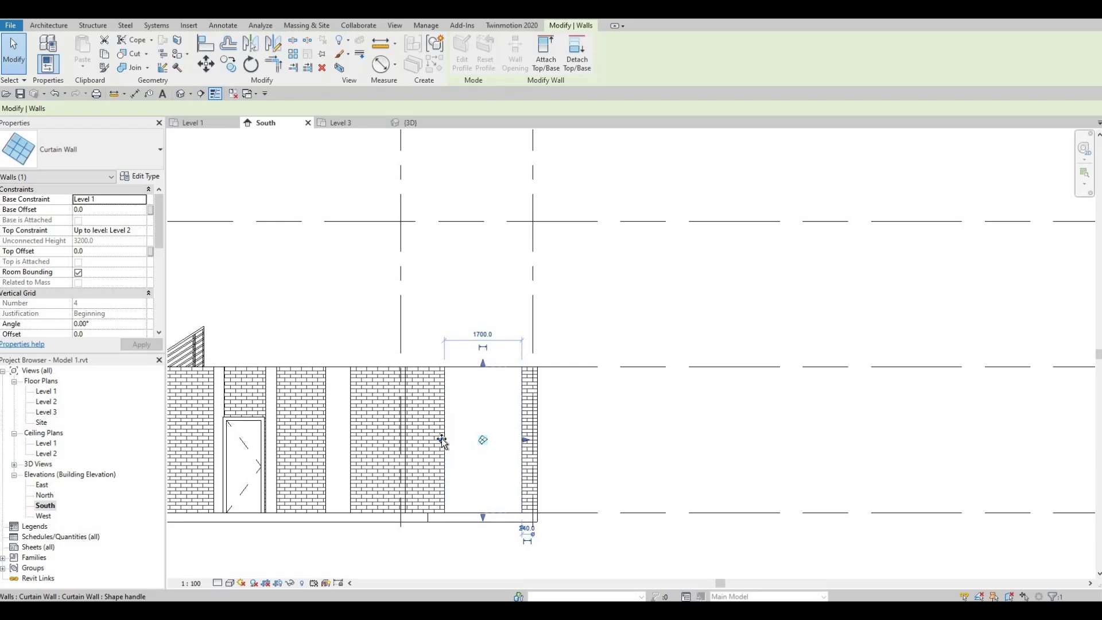
pyautogui.moveTo(443, 438); pyautogui.dragTo(449, 439)
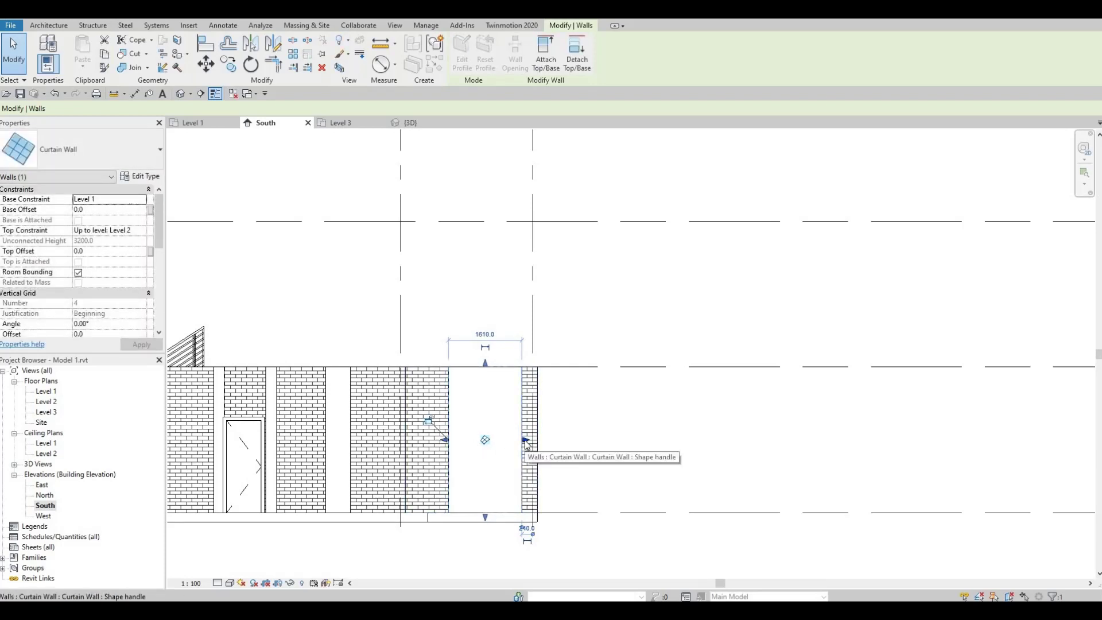
pyautogui.moveTo(525, 442); pyautogui.dragTo(516, 443)
# Step: Raise the base of Bedroom 2's curtain wall about 602 mm above Level 1 and lower its top about 217 mm below Level 2
pyautogui.moveTo(483, 373); pyautogui.dragTo(485, 382)
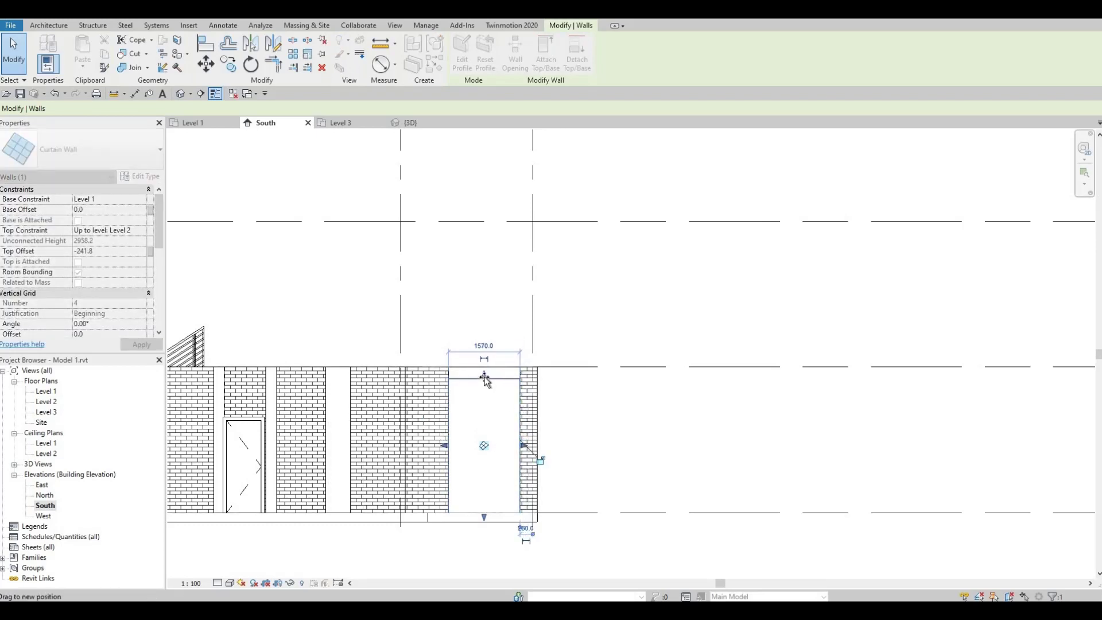
pyautogui.moveTo(485, 379); pyautogui.dragTo(485, 372)
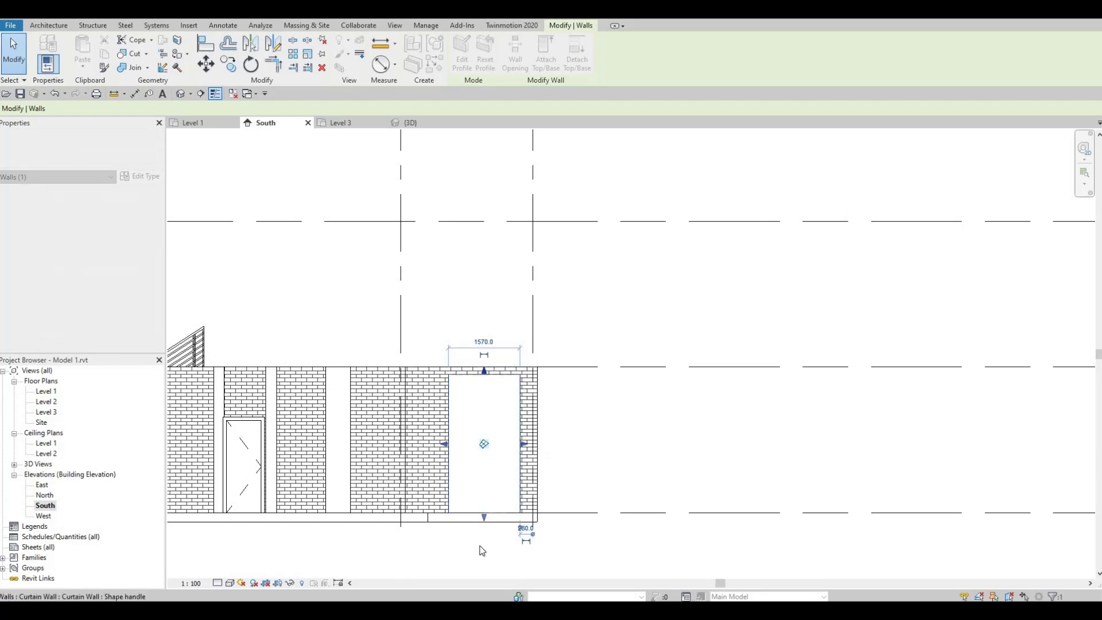
pyautogui.moveTo(484, 518); pyautogui.dragTo(490, 489)
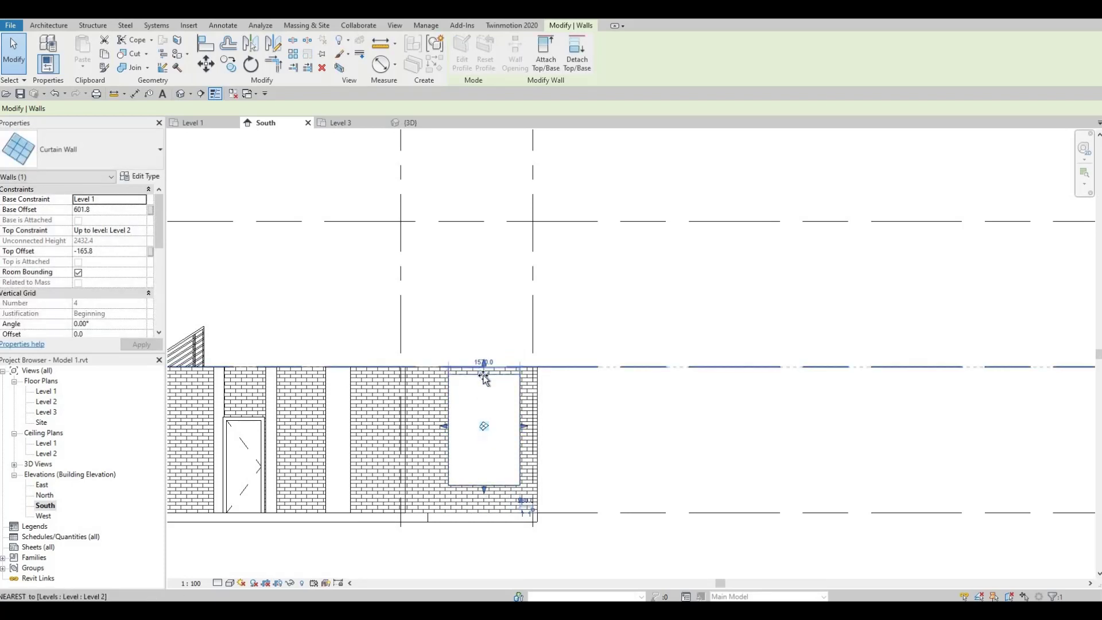
pyautogui.moveTo(484, 370); pyautogui.dragTo(459, 417)
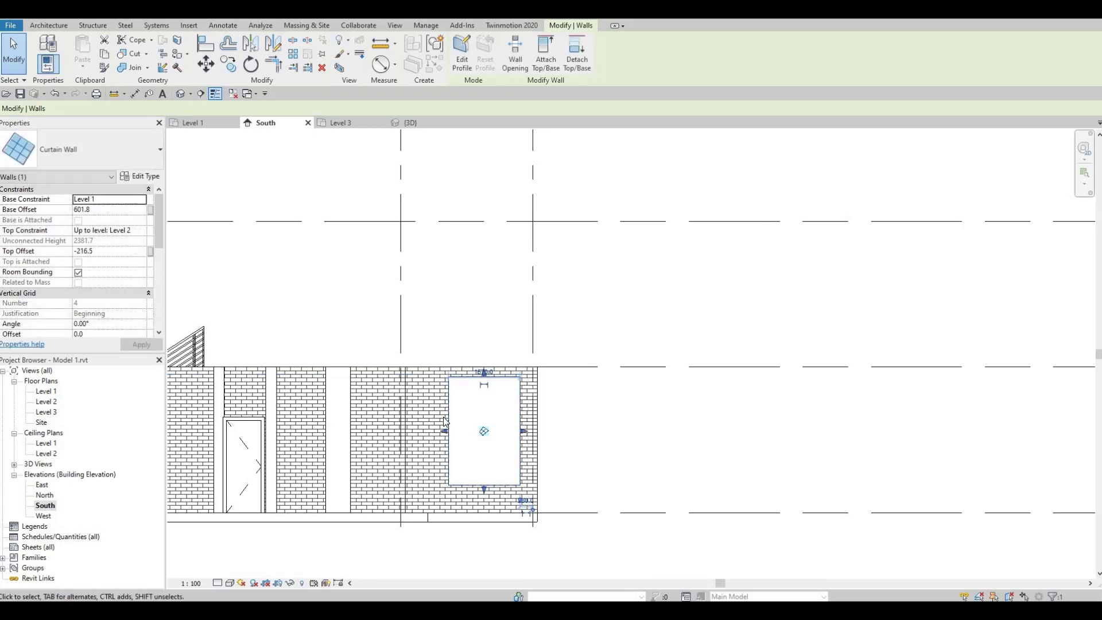
pyautogui.click(385, 418)
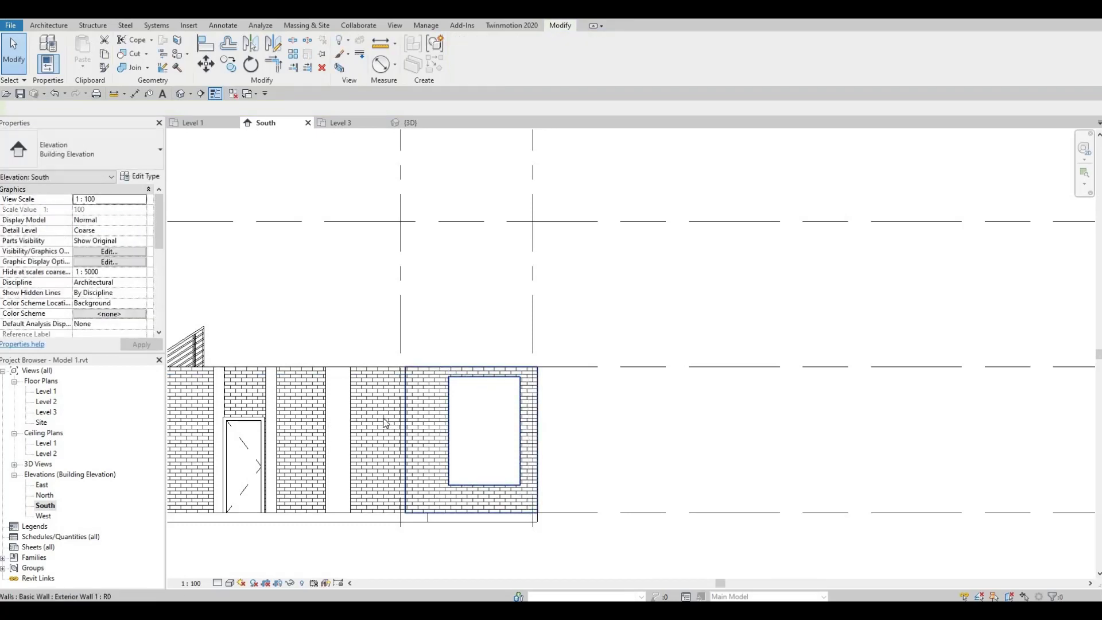
# Step: In the default 3D view, lower the top of the curtain wall on the washroom side of the door to about 392 mm below Level 2
pyautogui.click(180, 94)
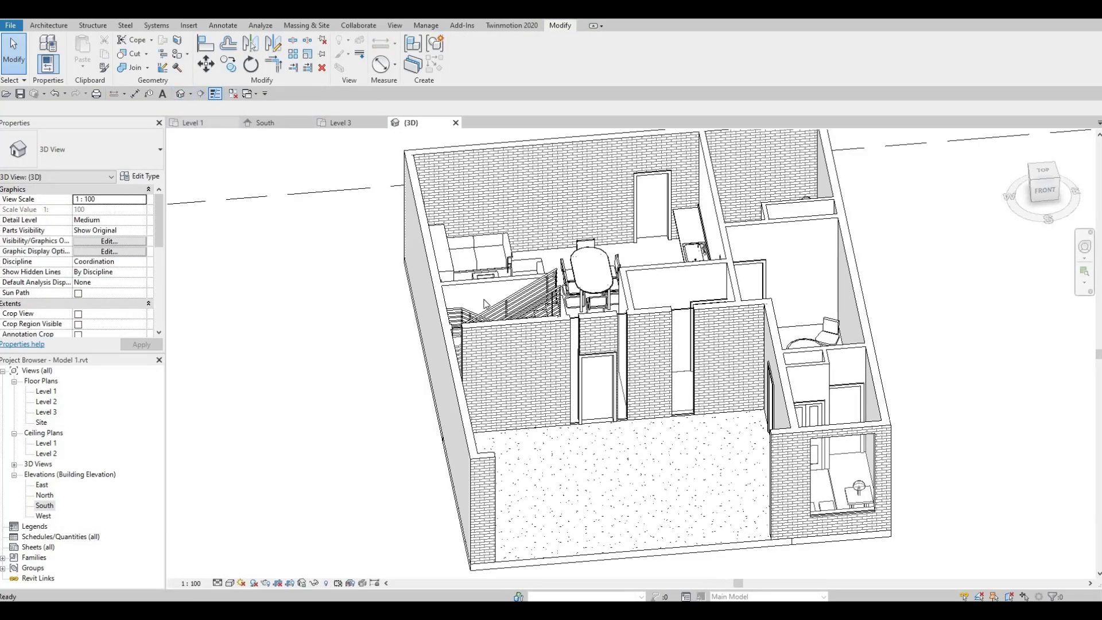
pyautogui.moveTo(415, 295); pyautogui.dragTo(335, 286, button='middle')
pyautogui.moveTo(506, 343); pyautogui.dragTo(425, 323, button='middle')
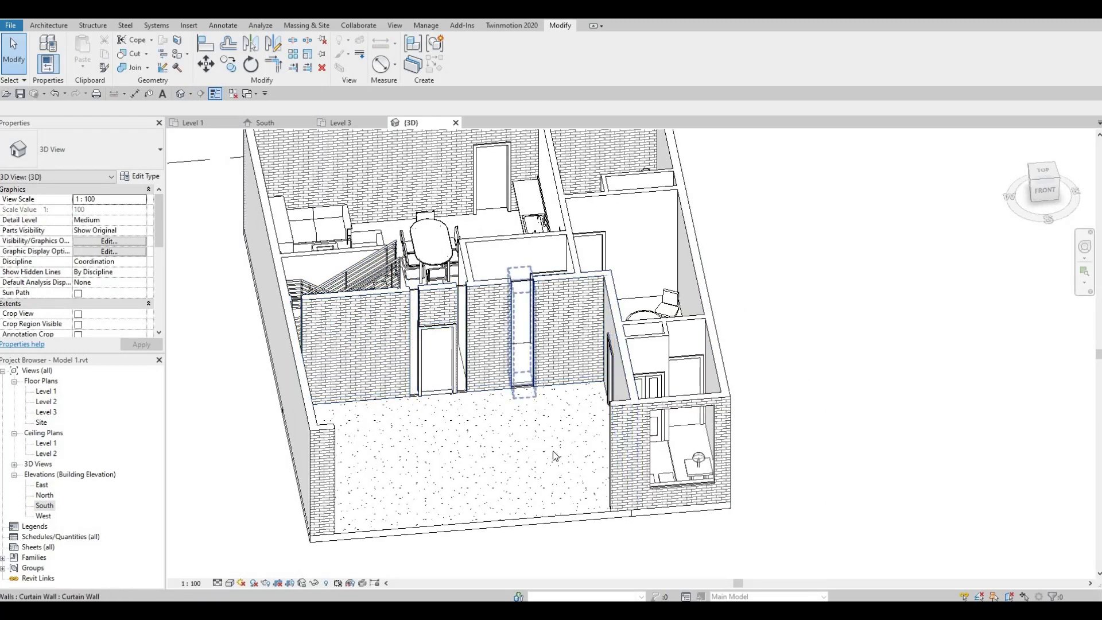
pyautogui.keyDown('shift'); pyautogui.moveTo(562, 448); pyautogui.dragTo(505, 442, button='middle'); pyautogui.keyUp('shift')
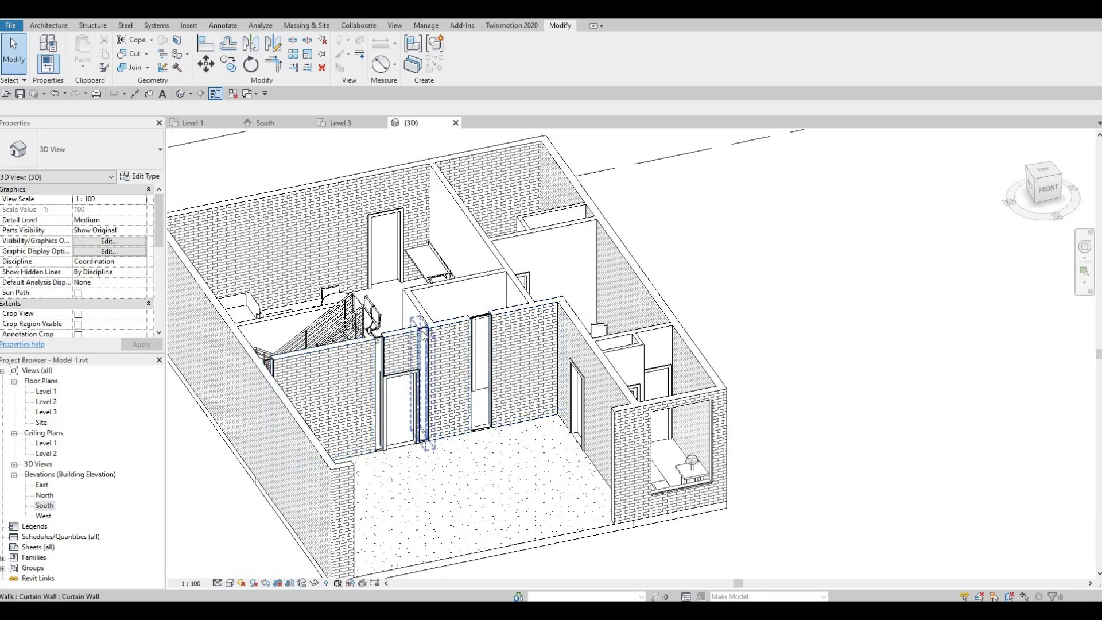
pyautogui.click(412, 325)
pyautogui.scroll(6, 413, 327)
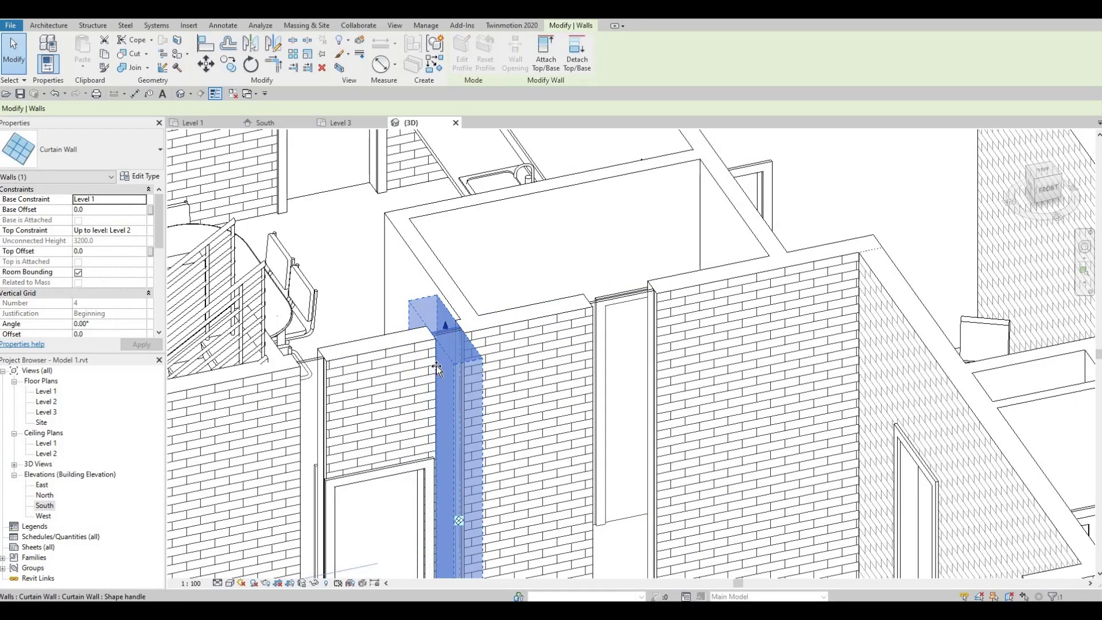
pyautogui.moveTo(436, 370); pyautogui.dragTo(438, 390)
pyautogui.scroll(-5, 417, 509)
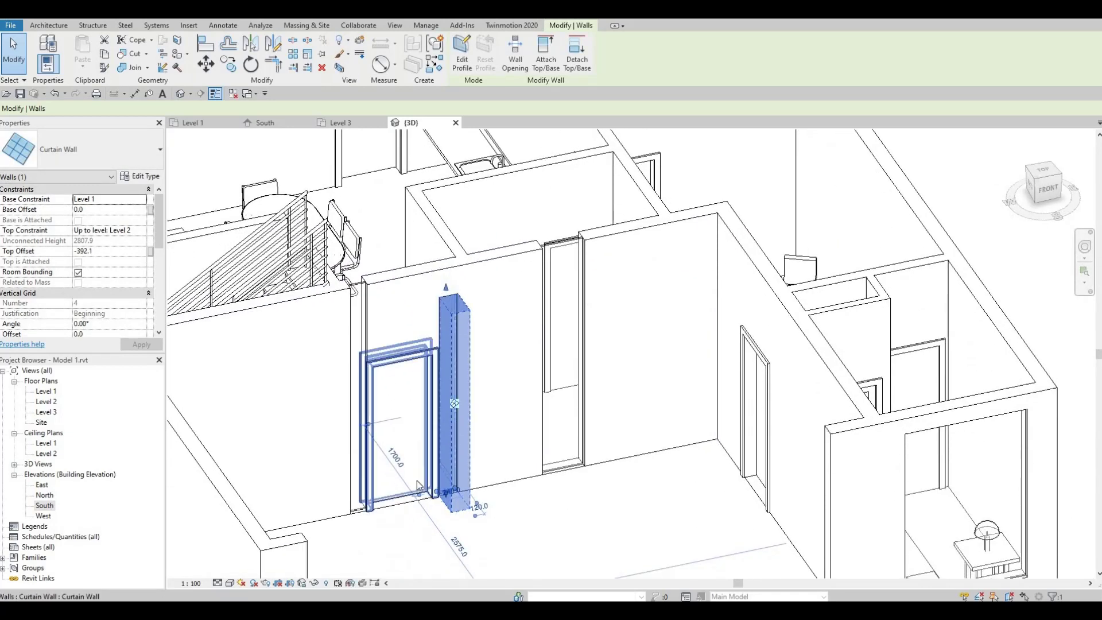
pyautogui.scroll(4, 417, 509)
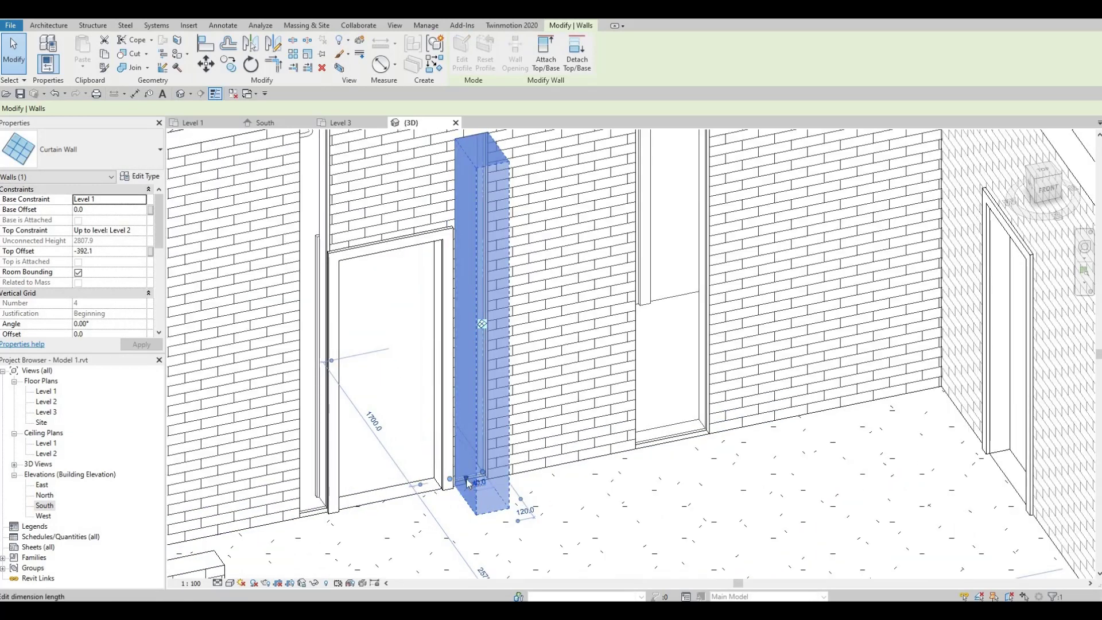
pyautogui.click(470, 478)
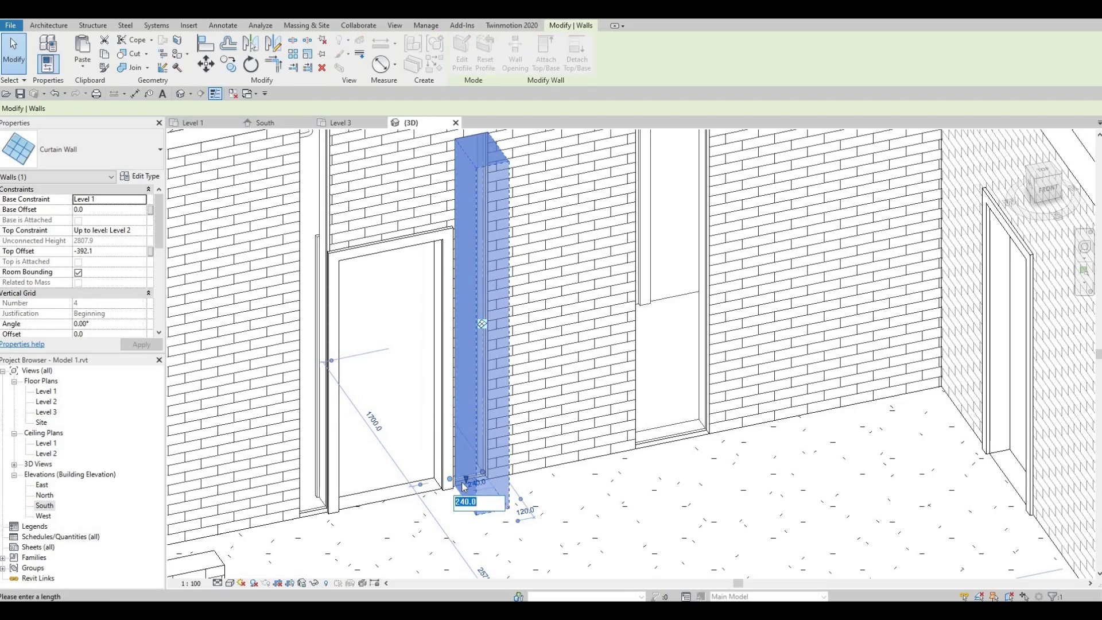
pyautogui.press('Return')
pyautogui.scroll(3, 466, 481)
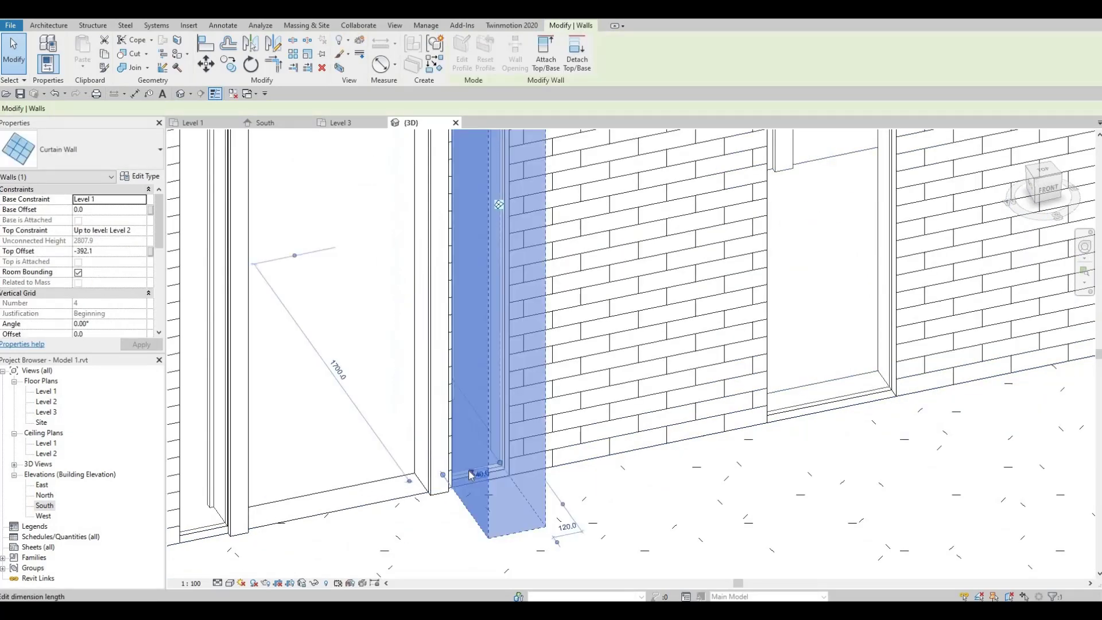
pyautogui.click(472, 462)
pyautogui.click(461, 473)
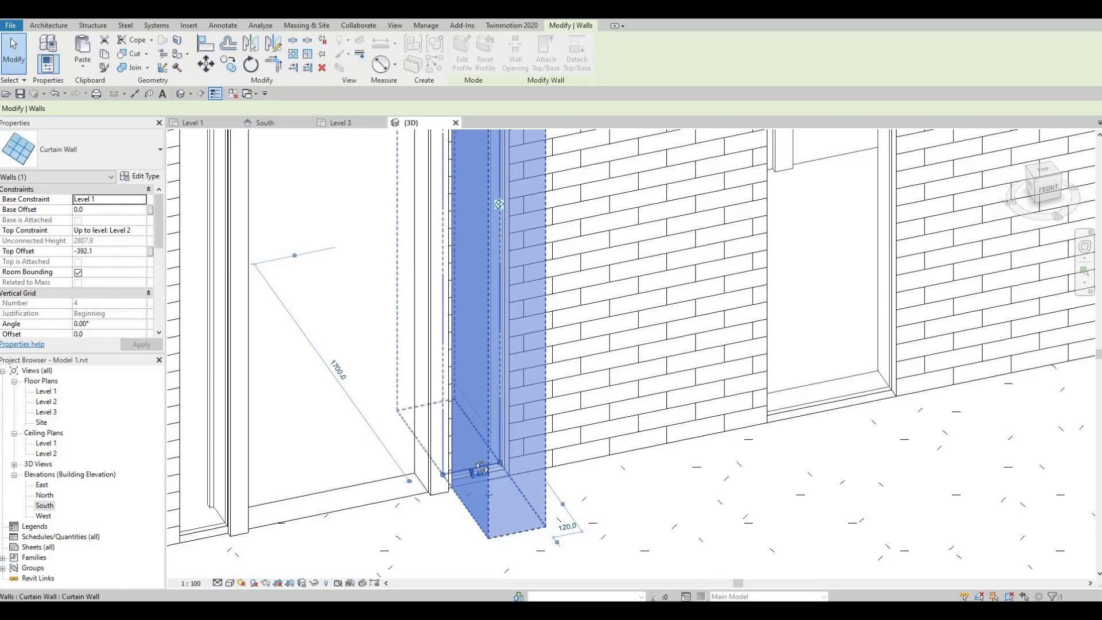
# Step: Raise the base of the curtain wall on the washroom side of the door slightly above the concrete floor
pyautogui.scroll(5, 480, 468)
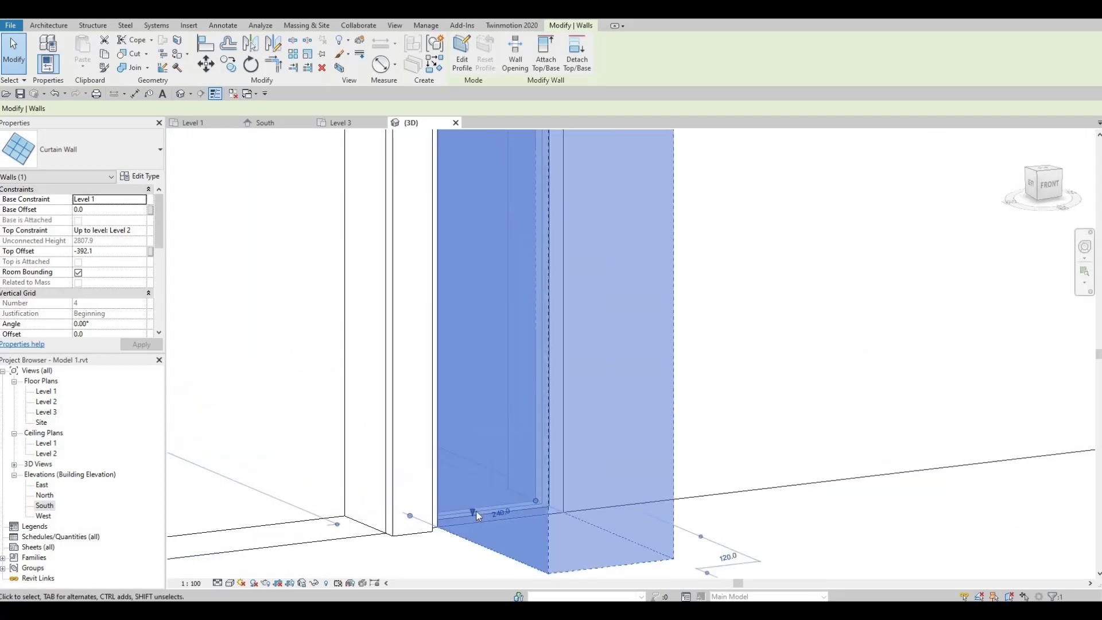
pyautogui.moveTo(478, 501); pyautogui.dragTo(491, 386)
pyautogui.click(500, 416)
pyautogui.keyDown('shift'); pyautogui.moveTo(500, 416); pyautogui.dragTo(493, 482, button='middle'); pyautogui.keyUp('shift')
pyautogui.moveTo(505, 351); pyautogui.dragTo(495, 462, button='middle')
pyautogui.scroll(-2, 496, 459)
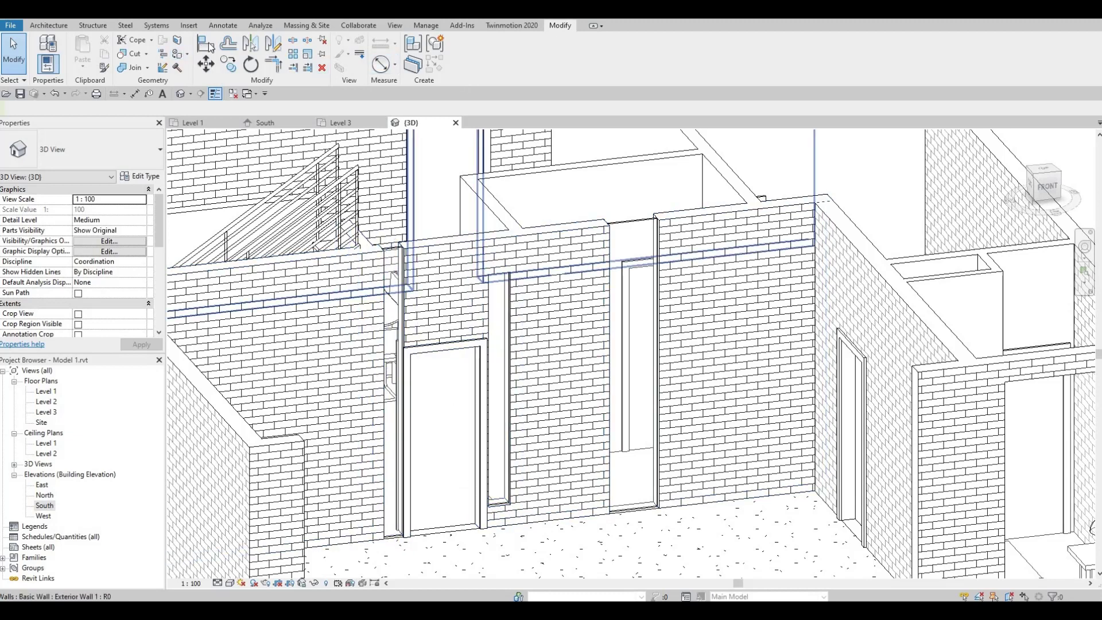
# Step: Align the top of the curtain wall on the stair side of the door with the top of the shortened one
pyautogui.press('a')
pyautogui.press('l')
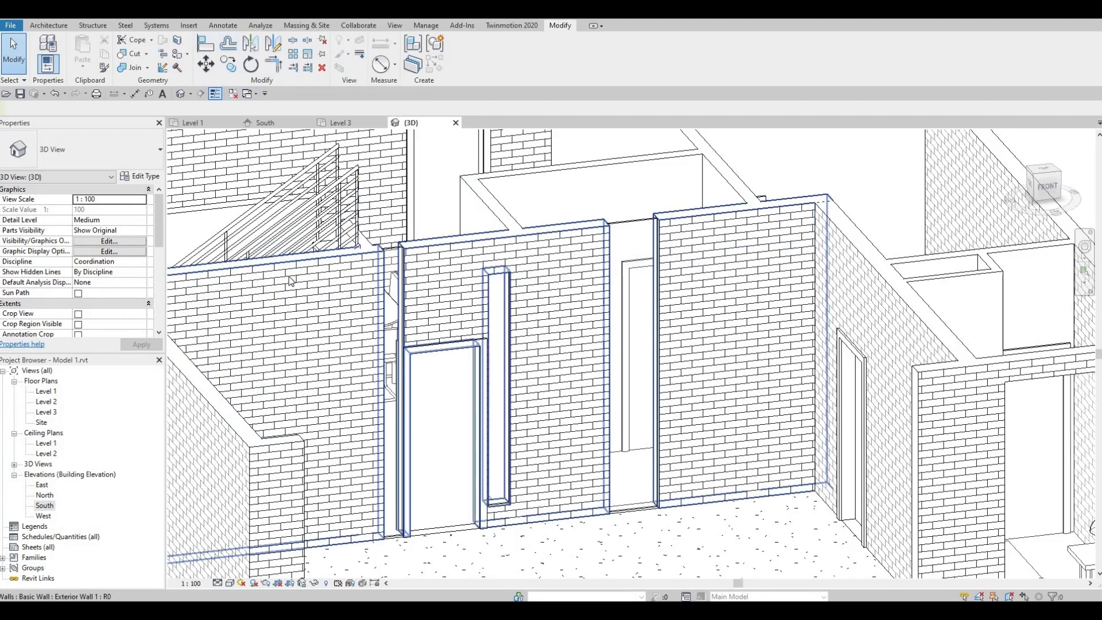
pyautogui.click(508, 299)
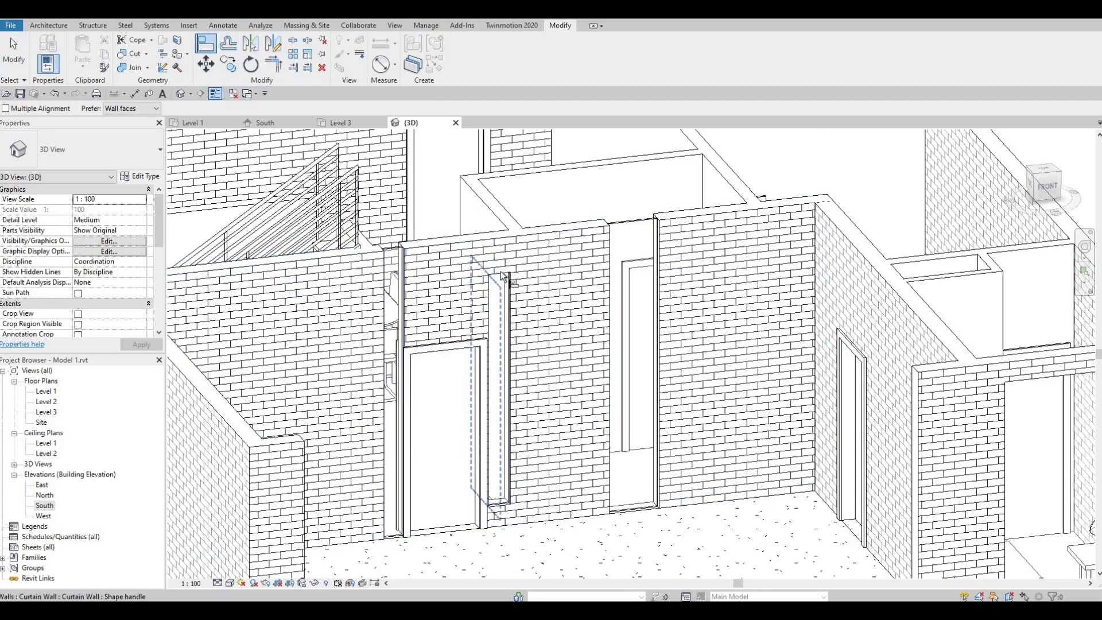
pyautogui.press('Escape')
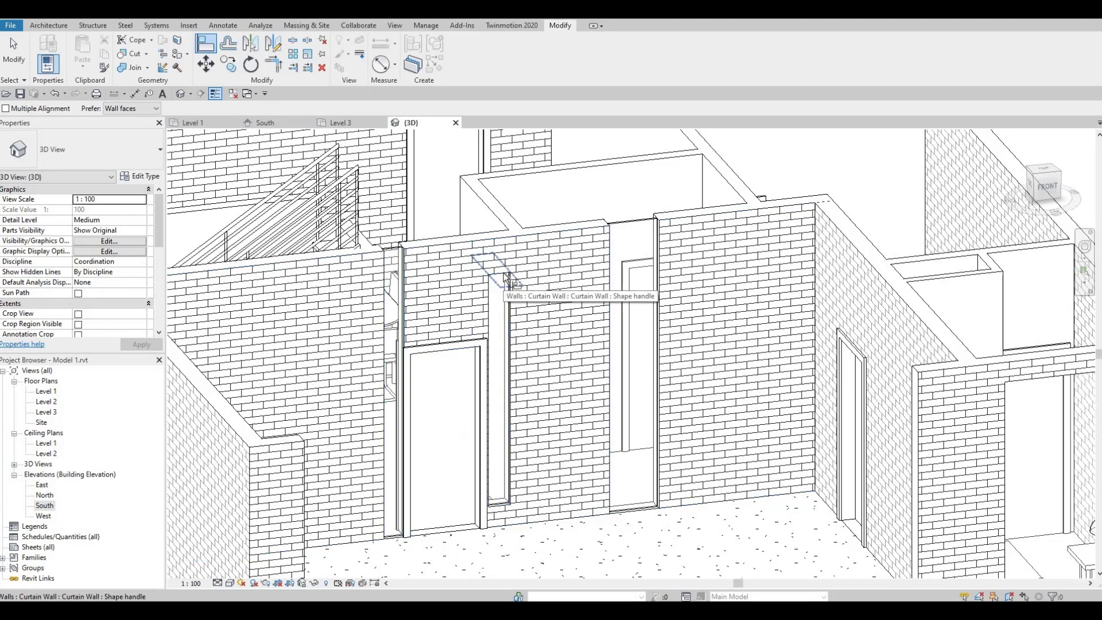
pyautogui.click(498, 275)
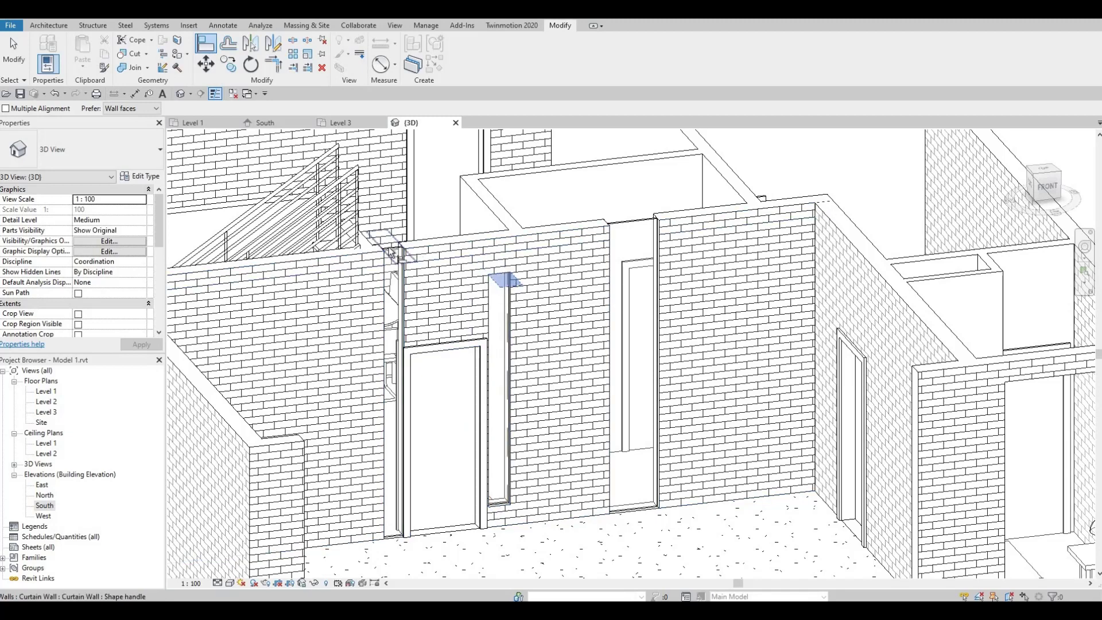
pyautogui.click(390, 247)
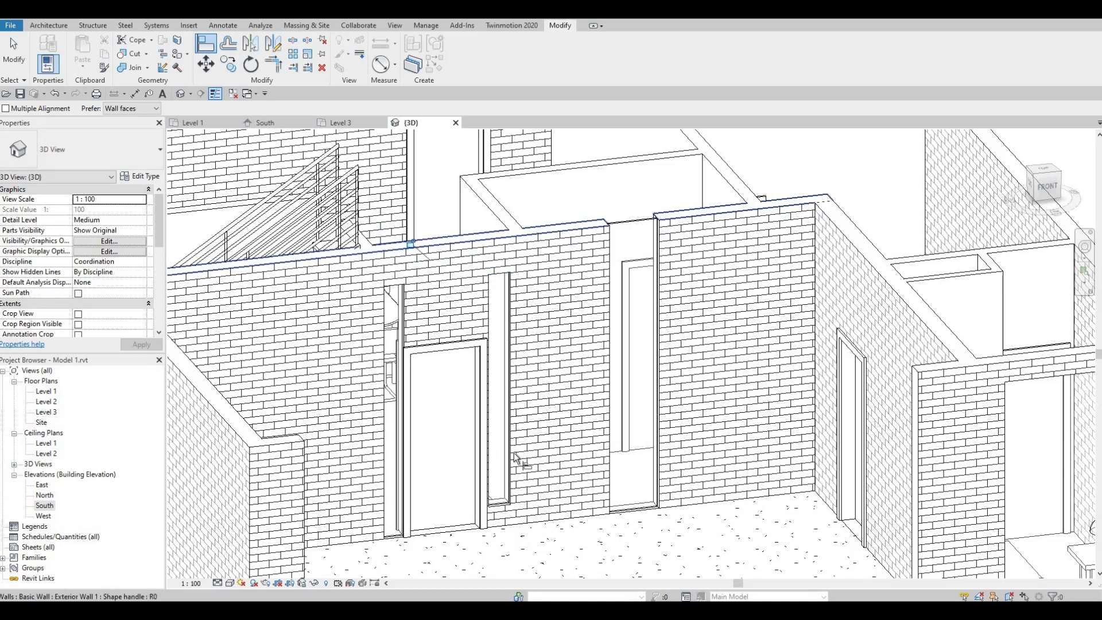
# Step: Align the bases of the two curtain walls flanking the door and end the Align command
pyautogui.click(501, 505)
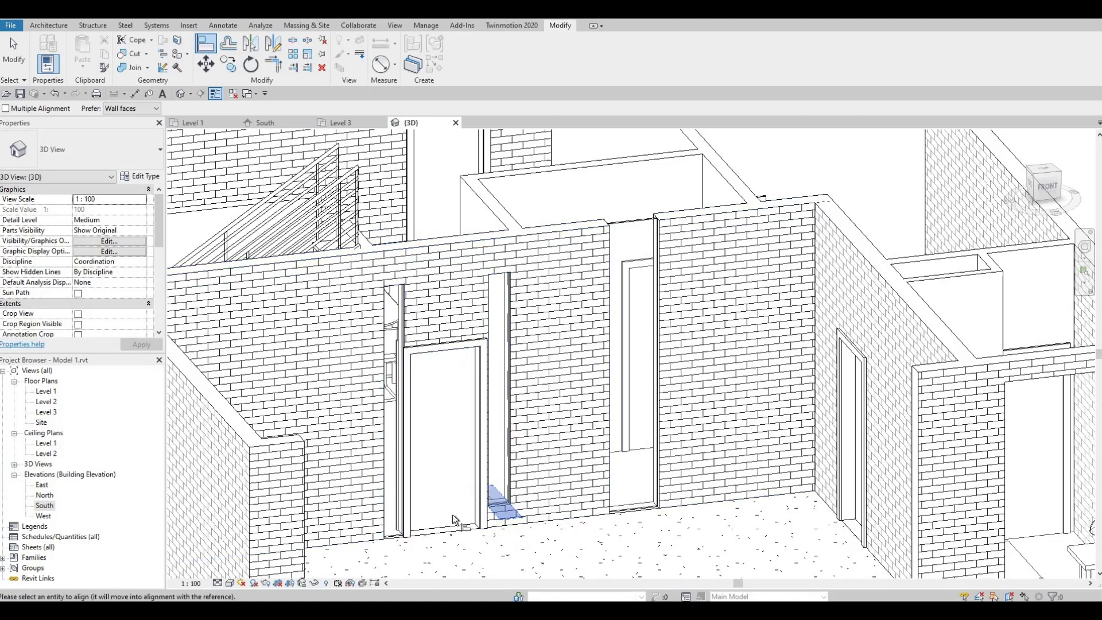
pyautogui.click(394, 537)
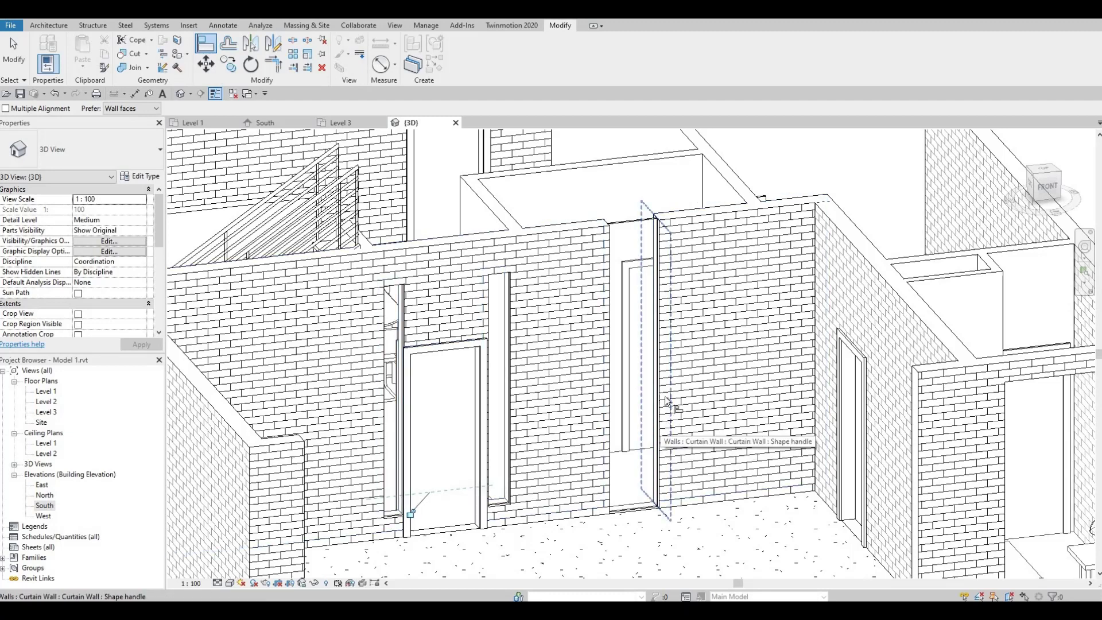
pyautogui.press('Escape')
# Step: Shrink the washroom's curtain wall to a small high window, its top about 914 mm below Level 2 and base about 1591 mm above Level 1
pyautogui.click(630, 226)
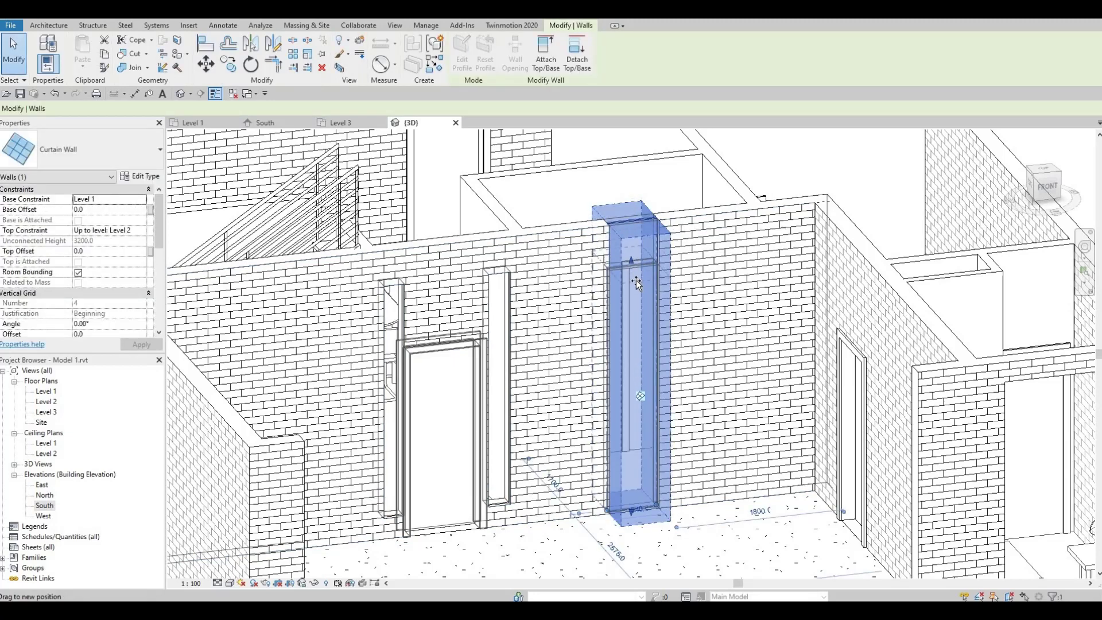
pyautogui.moveTo(635, 292); pyautogui.dragTo(639, 305)
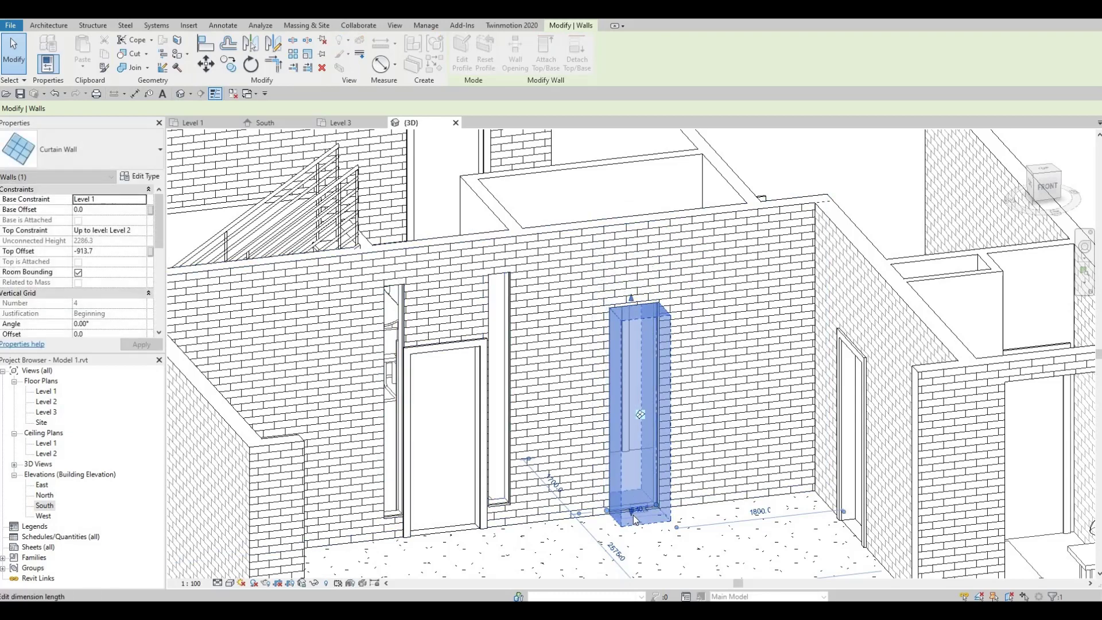
pyautogui.scroll(5, 625, 515)
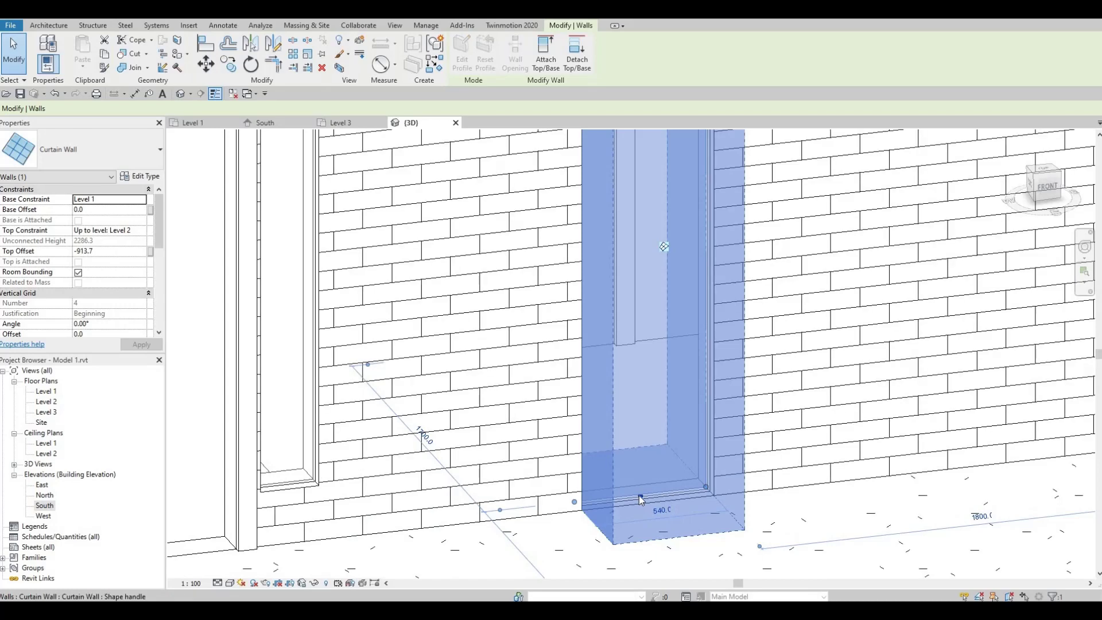
pyautogui.moveTo(646, 412); pyautogui.dragTo(643, 246)
pyautogui.scroll(-3, 643, 252)
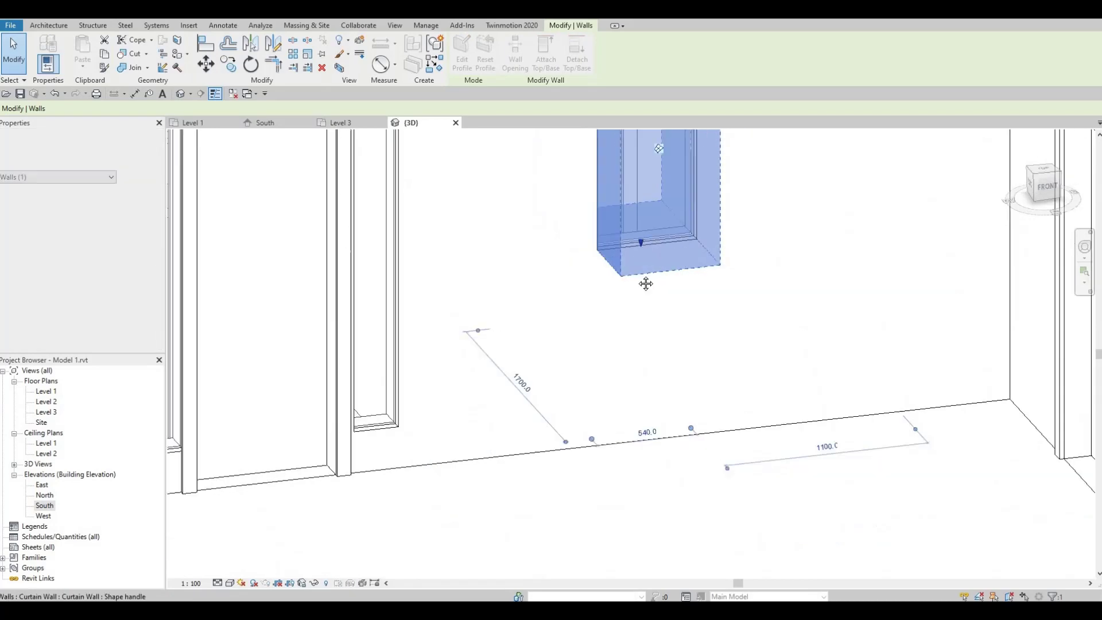
pyautogui.scroll(-2, 624, 422)
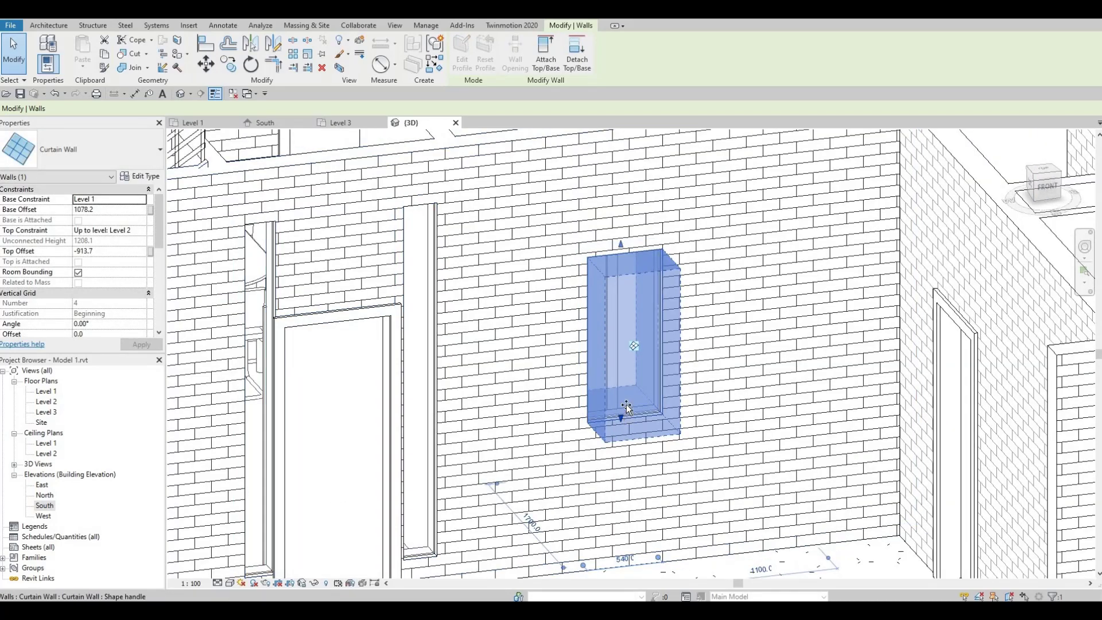
pyautogui.press('Escape')
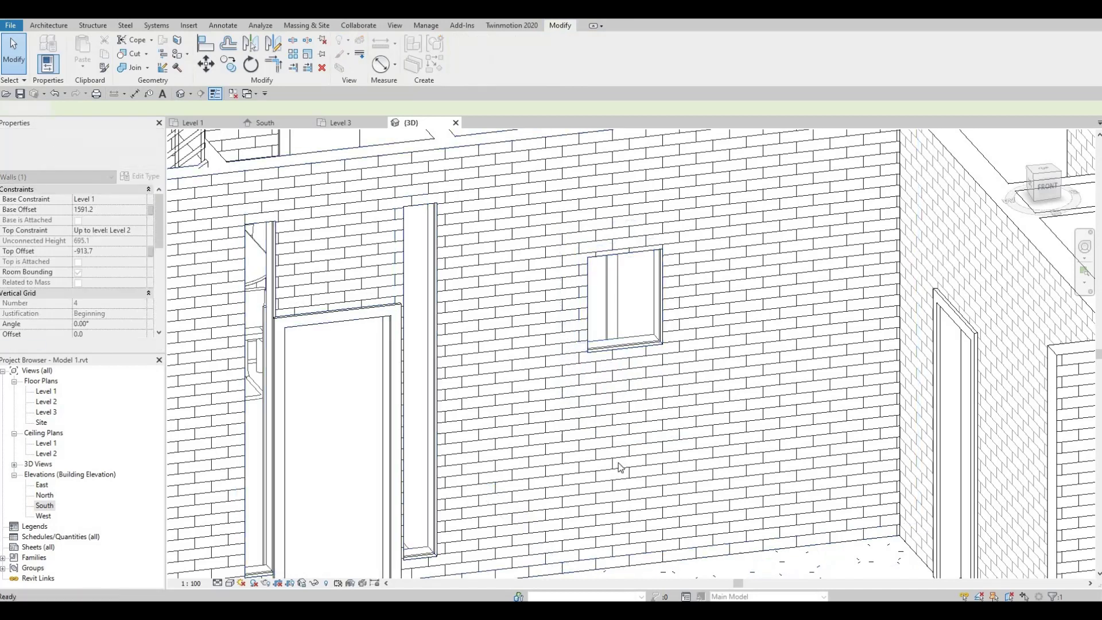
# Step: Lower the top of the curtain wall at the stairs and align its top and base with the curtain wall beside the door
pyautogui.scroll(-4, 615, 468)
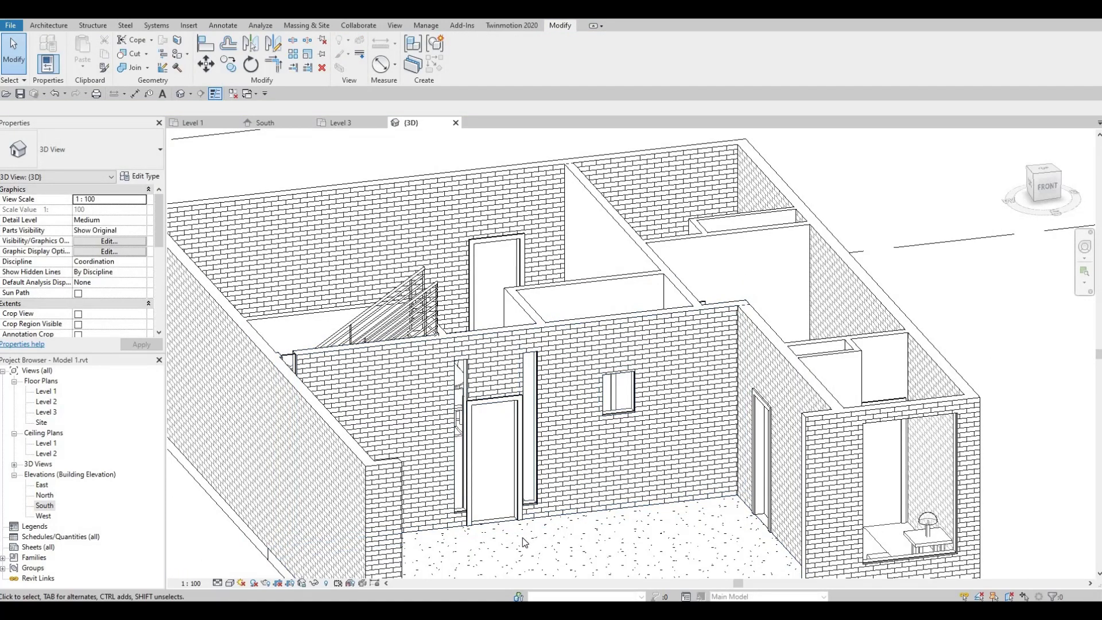
pyautogui.moveTo(530, 547)
pyautogui.keyDown('shift'); pyautogui.mouseDown(button='middle')
pyautogui.moveTo(420, 515)
pyautogui.moveTo(468, 506)
pyautogui.mouseUp(button='middle'); pyautogui.keyUp('shift')
pyautogui.moveTo(581, 432); pyautogui.dragTo(778, 398, button='middle')
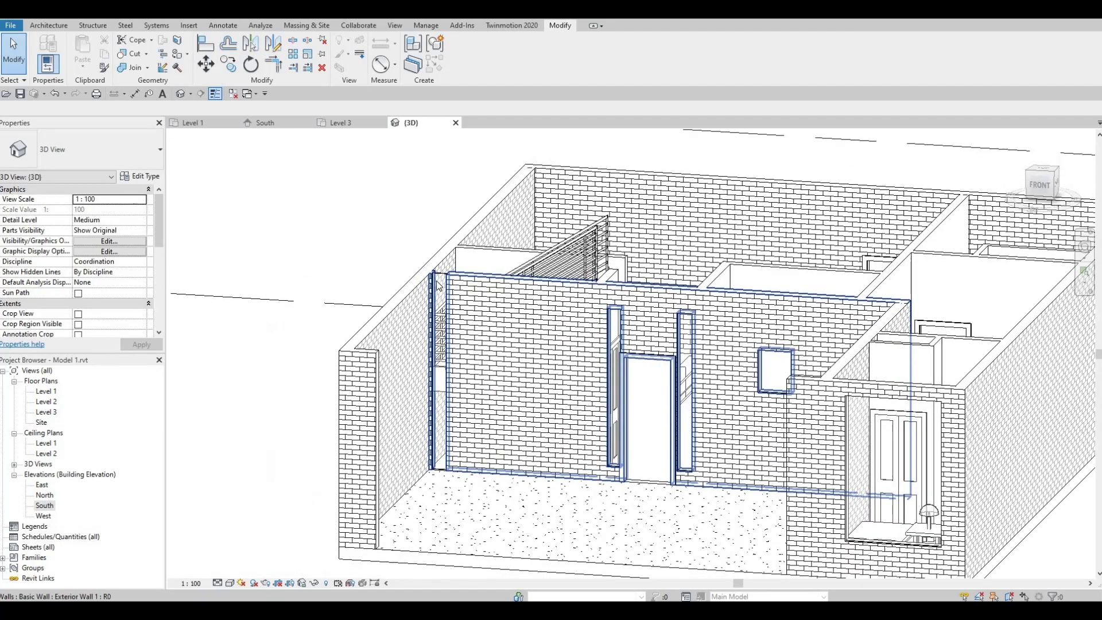
pyautogui.click(439, 289)
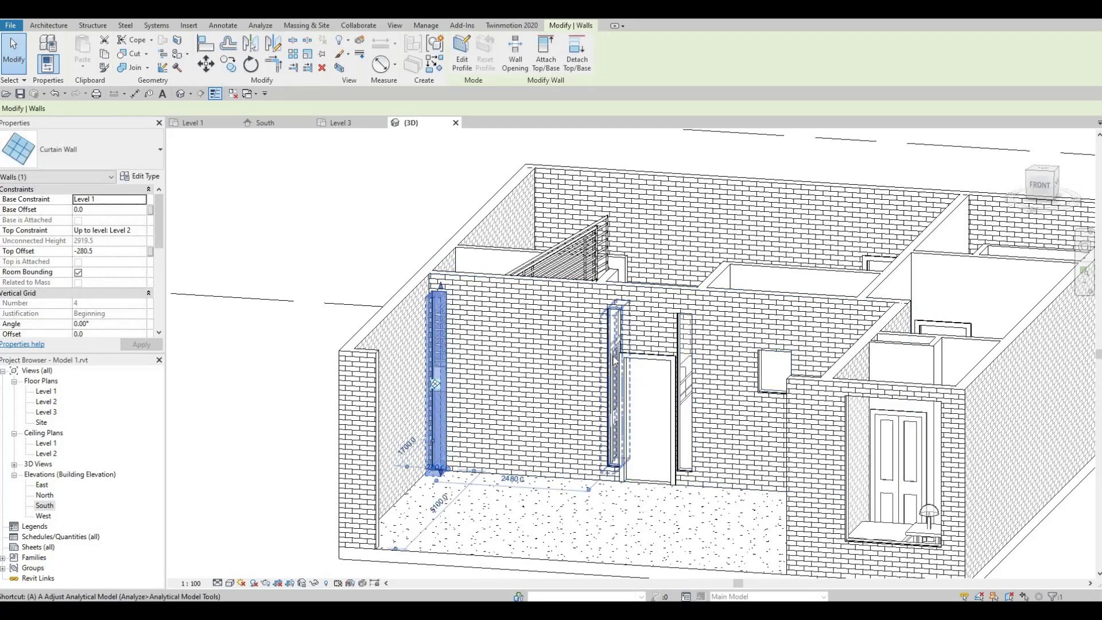
pyautogui.press('l')
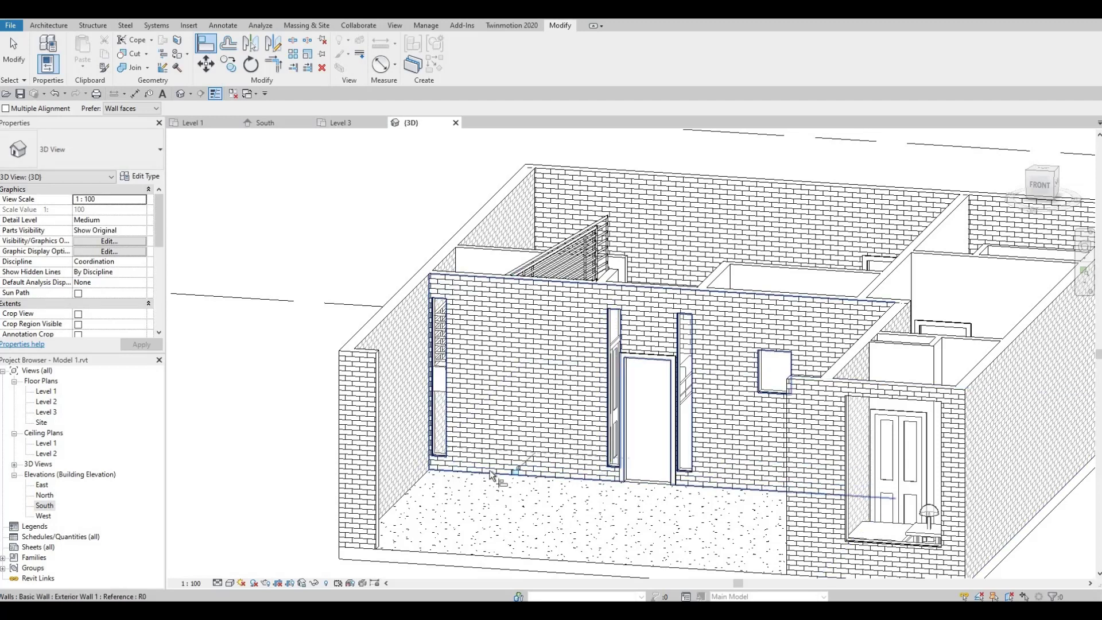
# Step: End the Align command and examine the resized curtain wall windows around the door, stairs and washroom in the 3D view
pyautogui.press('Escape')
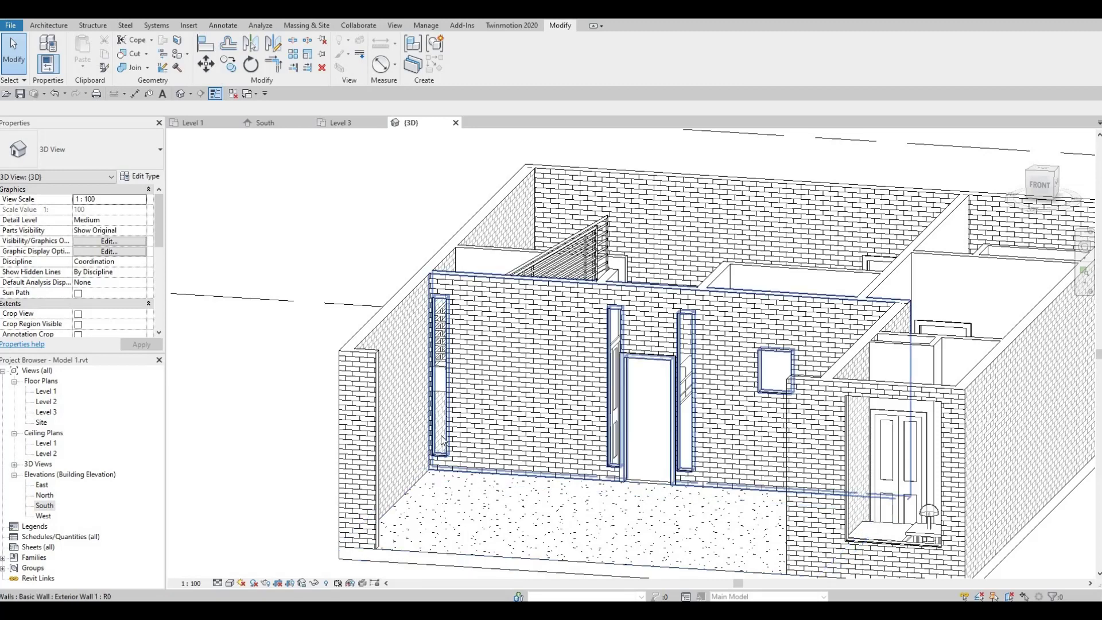
pyautogui.scroll(1, 476, 462)
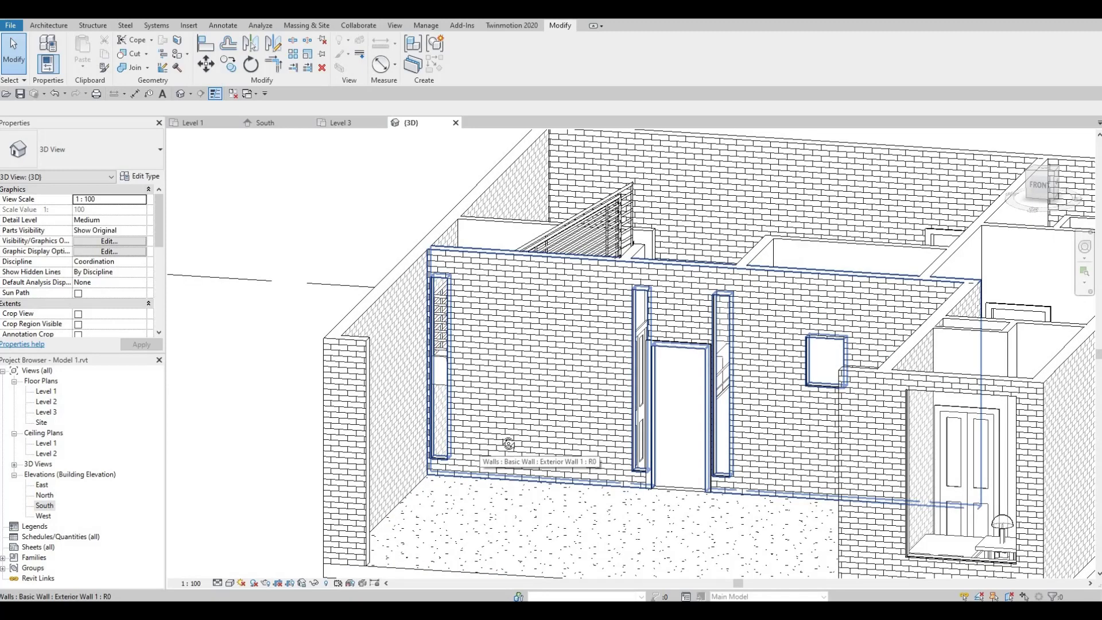
pyautogui.moveTo(503, 448)
pyautogui.keyDown('shift'); pyautogui.mouseDown(button='middle')
pyautogui.moveTo(556, 438)
pyautogui.moveTo(481, 439)
pyautogui.mouseUp(button='middle'); pyautogui.keyUp('shift')
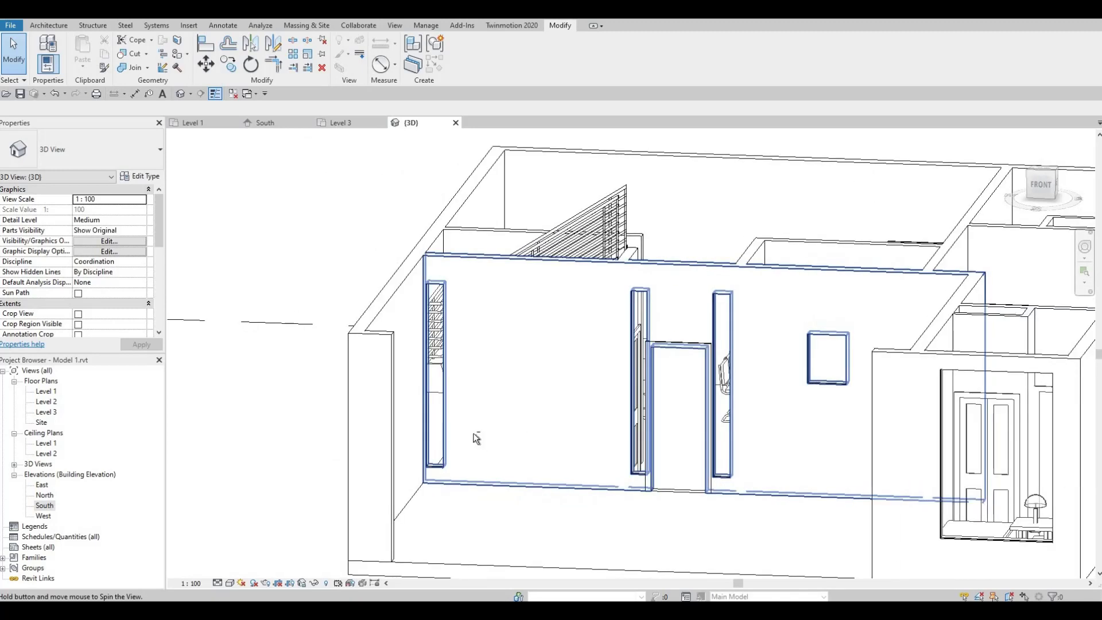
pyautogui.moveTo(551, 502)
pyautogui.keyDown('shift'); pyautogui.mouseDown(button='middle')
pyautogui.moveTo(645, 511)
pyautogui.moveTo(398, 413)
pyautogui.moveTo(408, 417)
pyautogui.mouseUp(button='middle'); pyautogui.keyUp('shift')
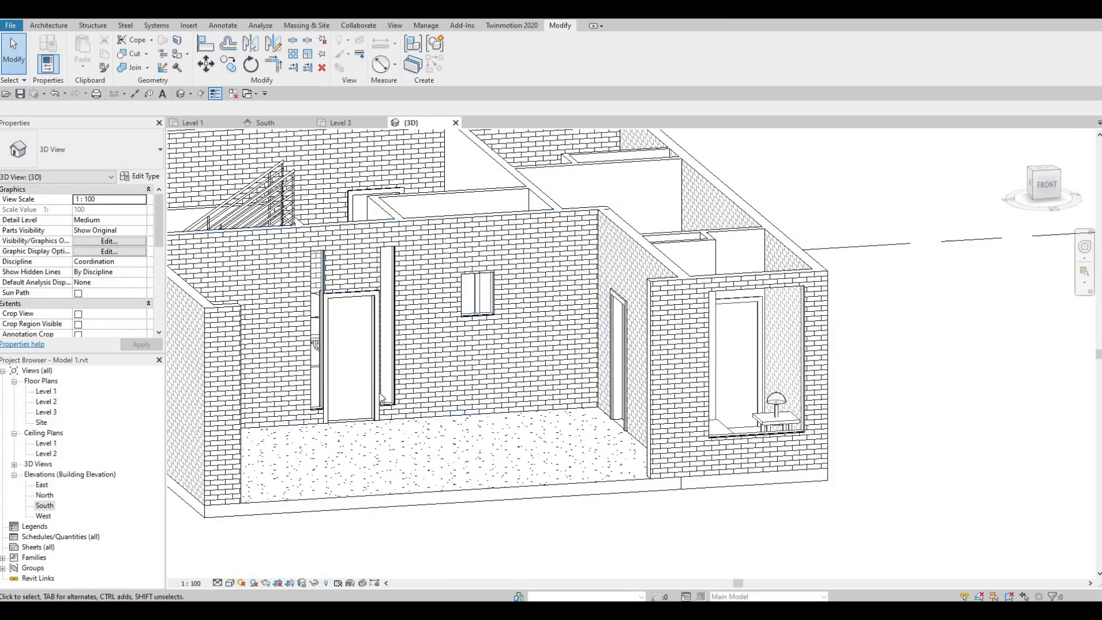
pyautogui.keyDown('shift'); pyautogui.moveTo(352, 393); pyautogui.dragTo(342, 388, button='middle'); pyautogui.keyUp('shift')
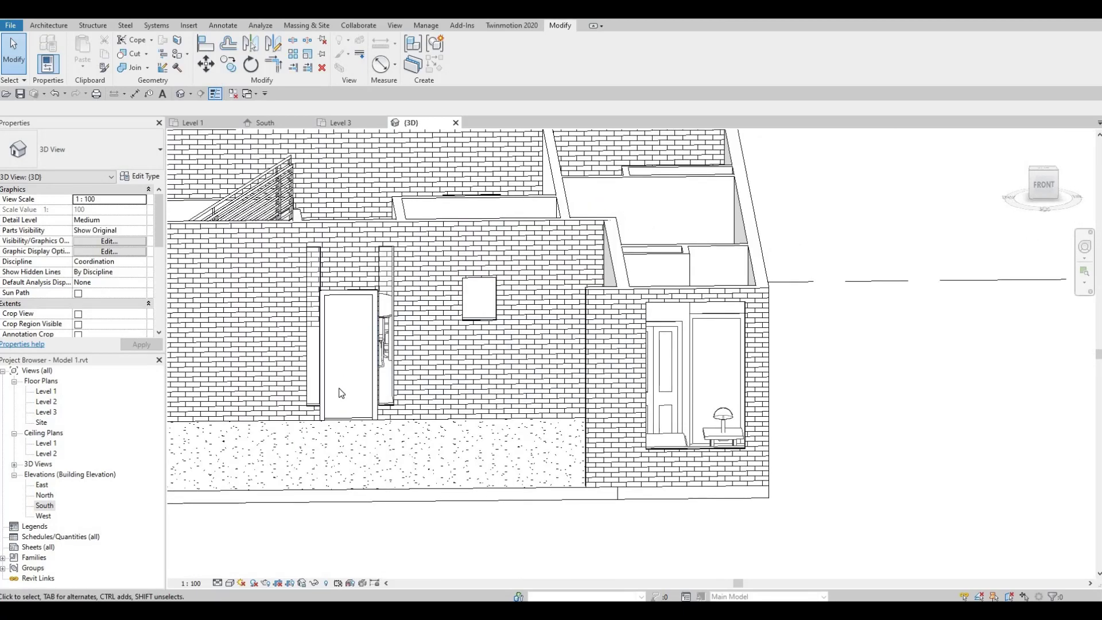
# Step: Open the Level 1 floor plan, save the project, and bring the whole plan into view
pyautogui.doubleClick(53, 393)
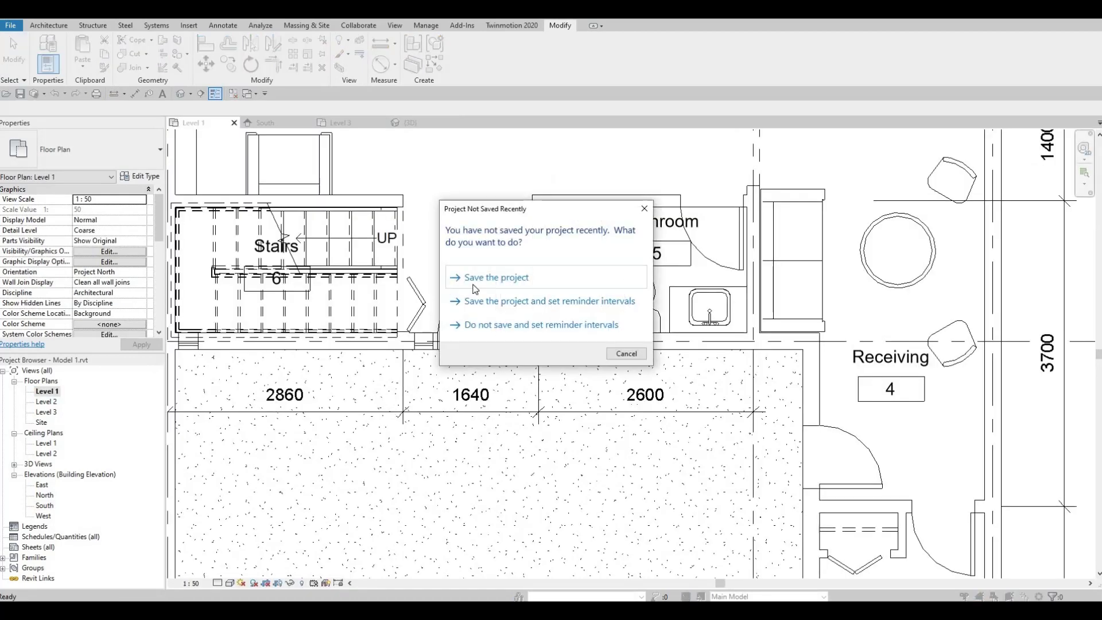
pyautogui.click(575, 276)
pyautogui.scroll(-7, 525, 352)
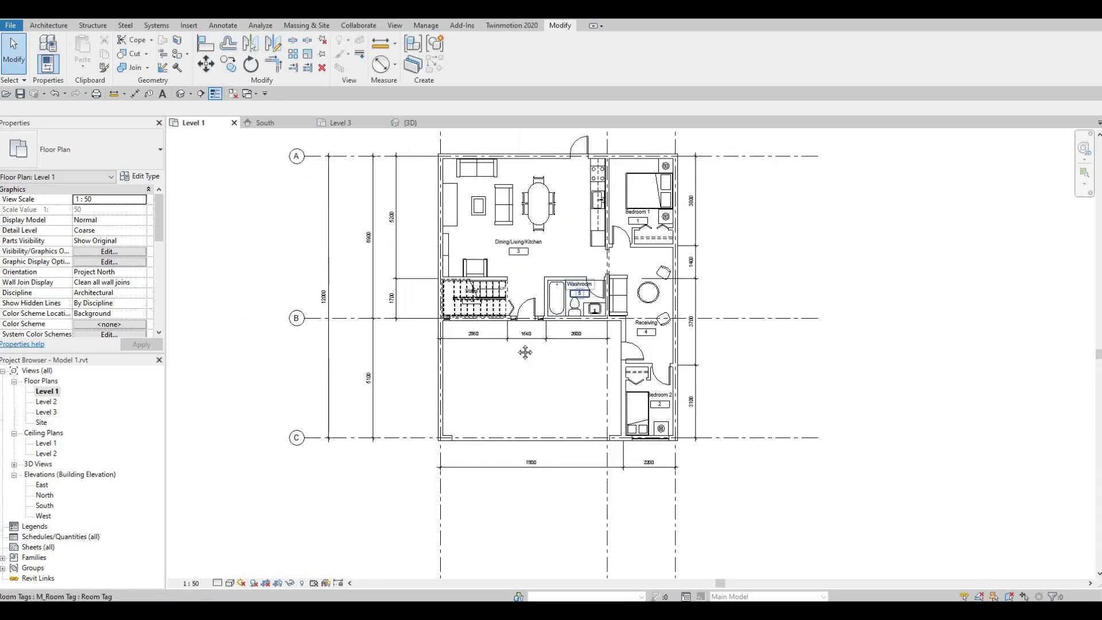
pyautogui.moveTo(525, 352); pyautogui.dragTo(480, 438, button='middle')
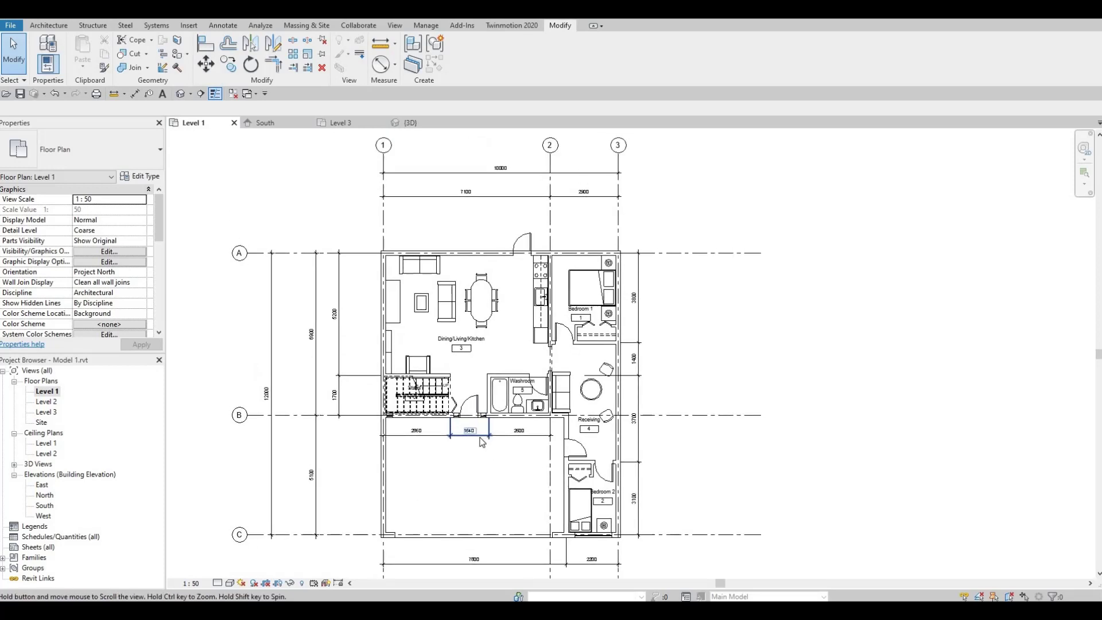